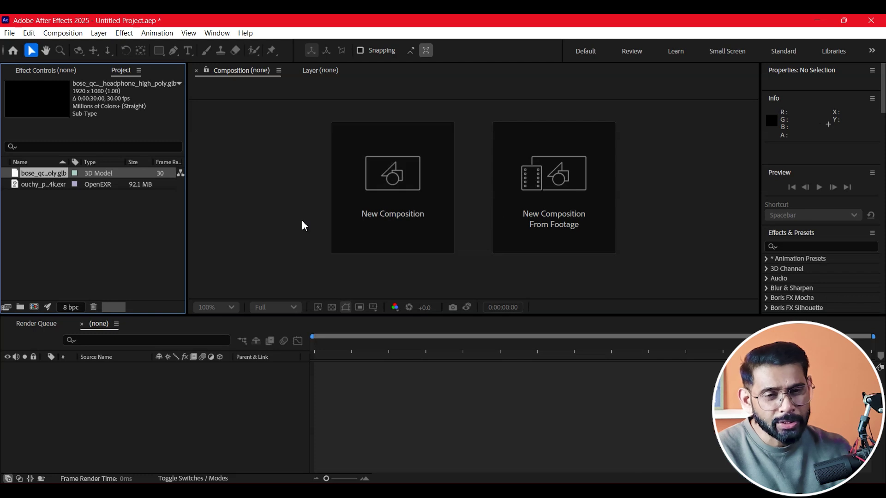
- Create a composition named Headphone that uses the Advanced 3D renderer and lasts 0:00:15:00
{"action": "left_click", "coordinate": [365, 182]}
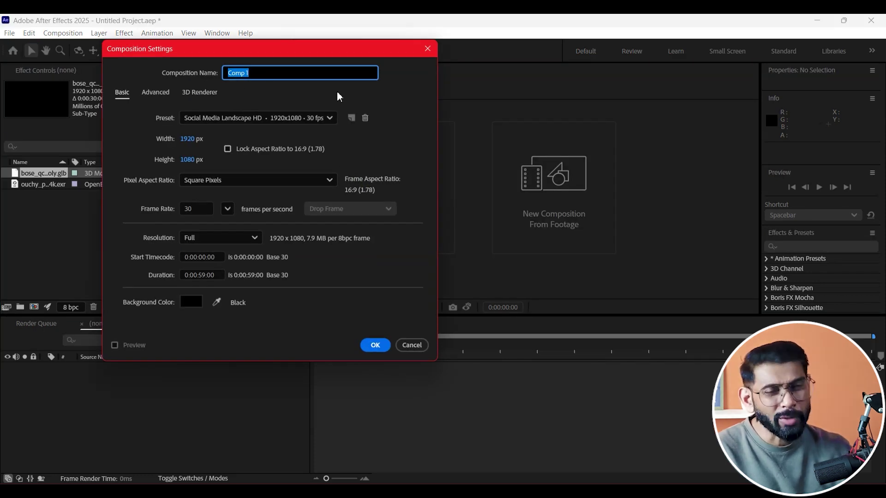
{"action": "type", "text": "Headpho"}
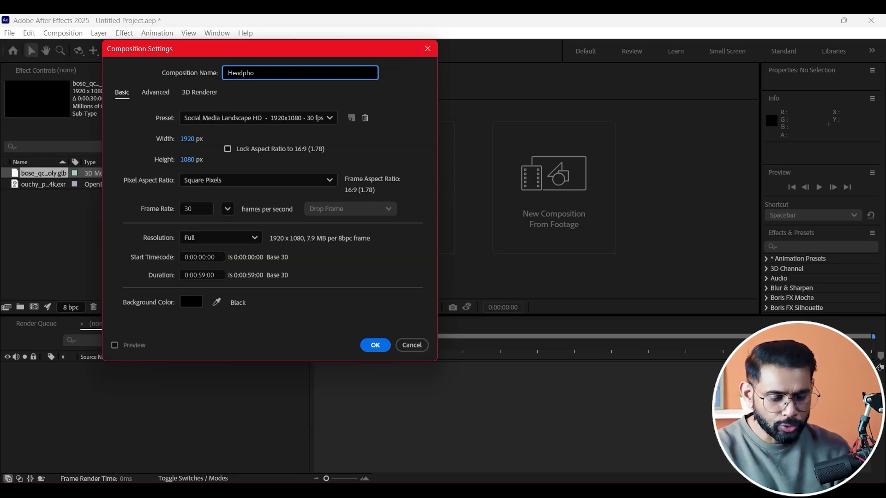
{"action": "type", "text": "ne"}
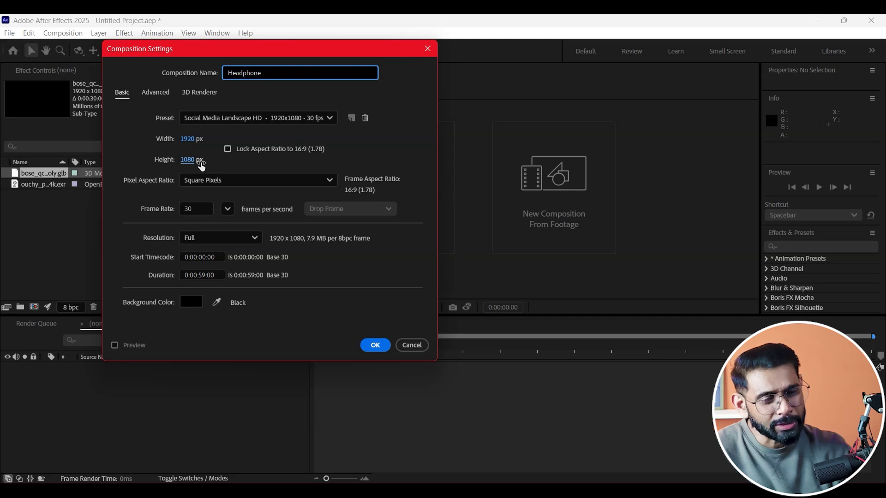
{"action": "left_click", "coordinate": [201, 93]}
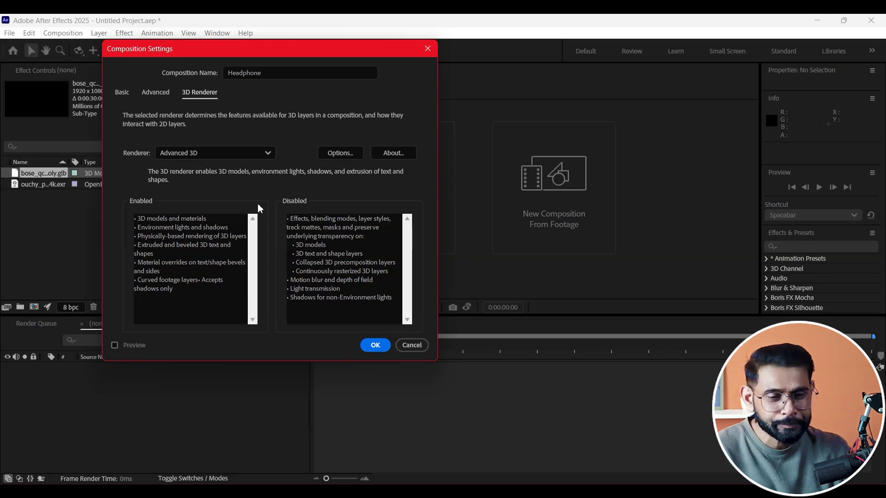
{"action": "left_click", "coordinate": [253, 154]}
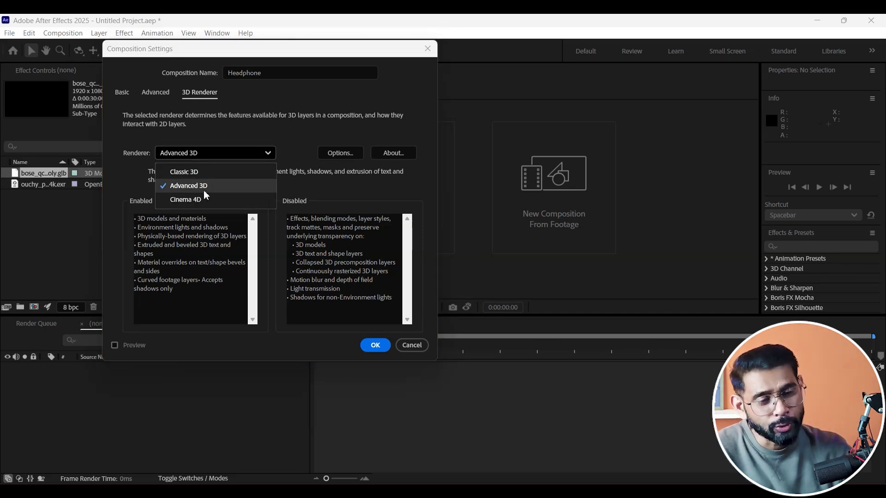
{"action": "left_click", "coordinate": [417, 195]}
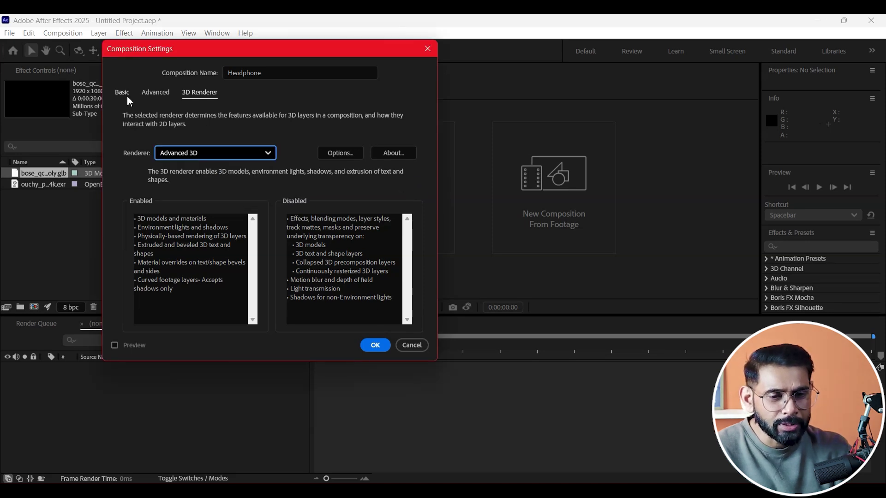
{"action": "left_click", "coordinate": [125, 94]}
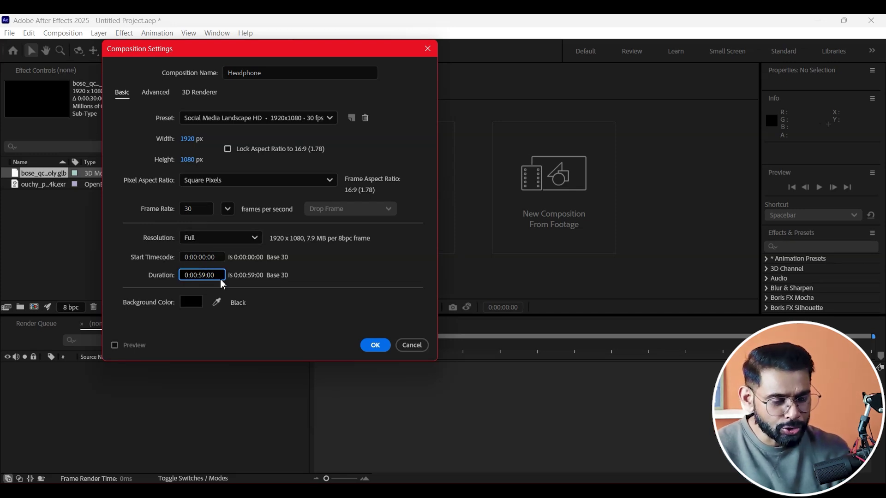
{"action": "type", "text": "1"}
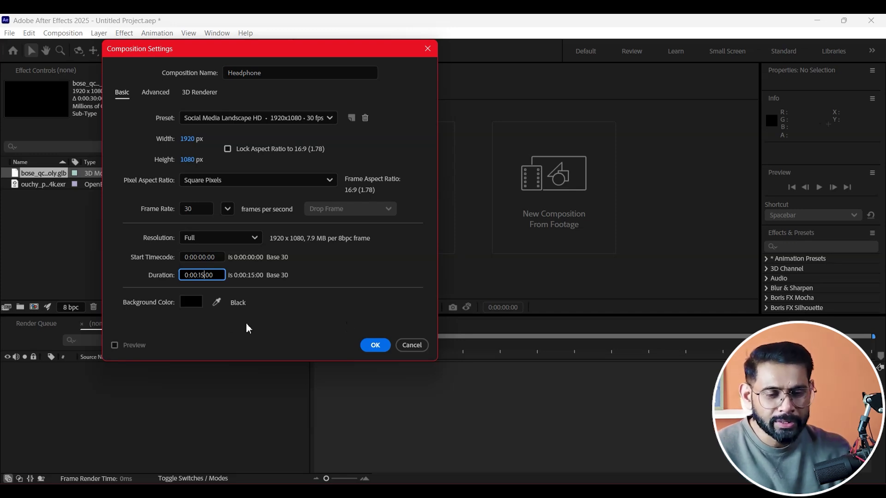
{"action": "left_click", "coordinate": [376, 349]}
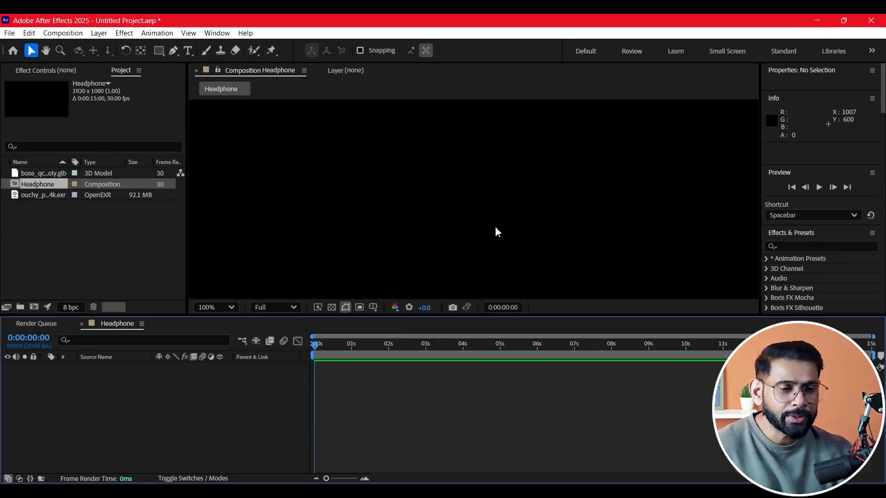
- Return the viewer zoom to 50%, then switch to the Sketchfab bose headphone results in Chrome
{"action": "key", "text": "comma"}
{"action": "key", "text": "comma"}
{"action": "key", "text": "comma"}
{"action": "key", "text": "comma"}
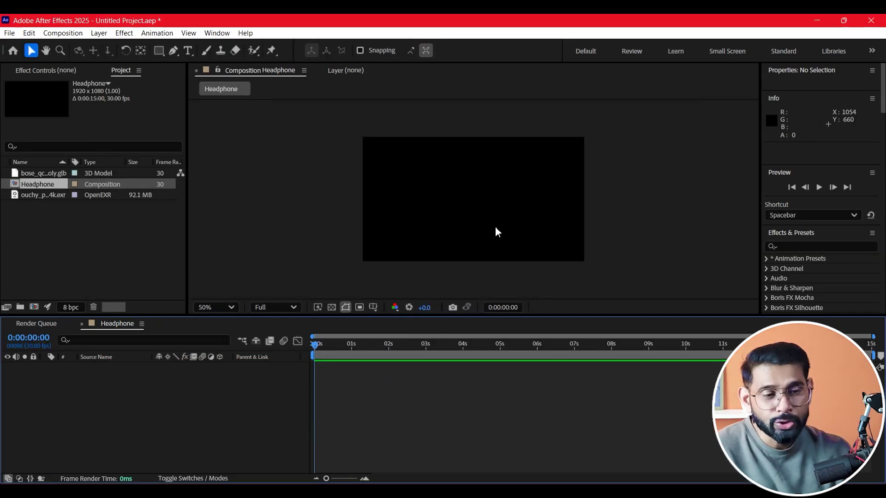
{"action": "key", "text": "period"}
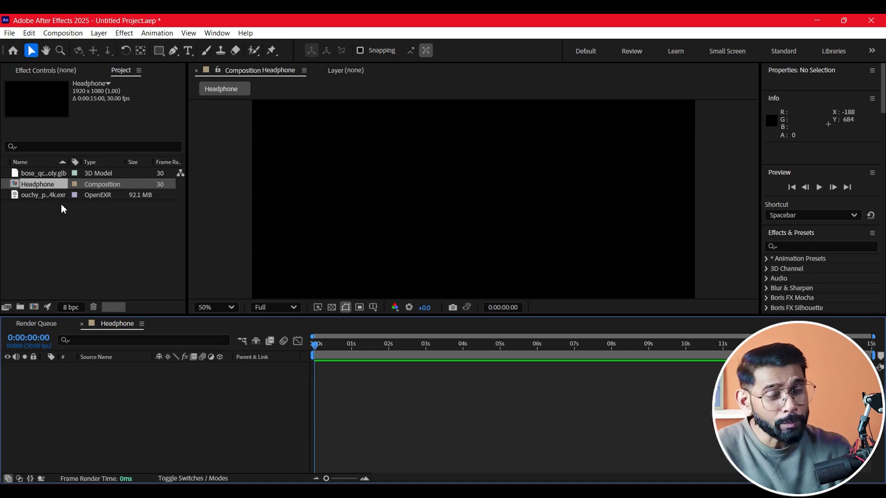
{"action": "key", "text": "alt+Tab"}
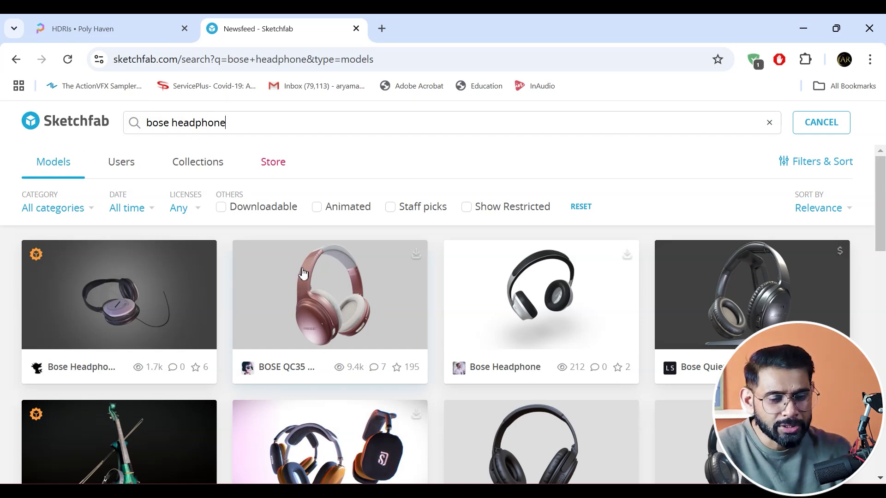
- Open the BOSE QC35 wireless headphone high poly model page from the bose headphone results
{"action": "scroll", "coordinate": [393, 266], "scroll_direction": "down", "scroll_amount": 3}
{"action": "scroll", "coordinate": [393, 265], "scroll_direction": "down", "scroll_amount": 3}
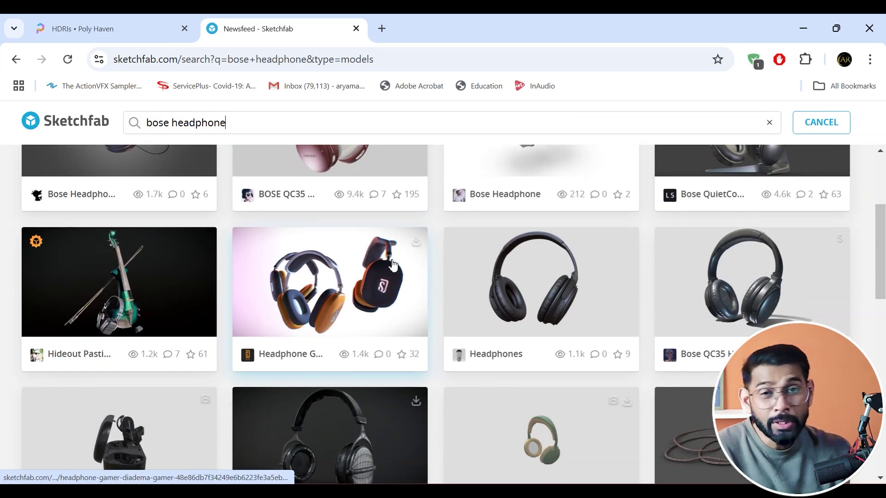
{"action": "scroll", "coordinate": [393, 265], "scroll_direction": "up", "scroll_amount": 6}
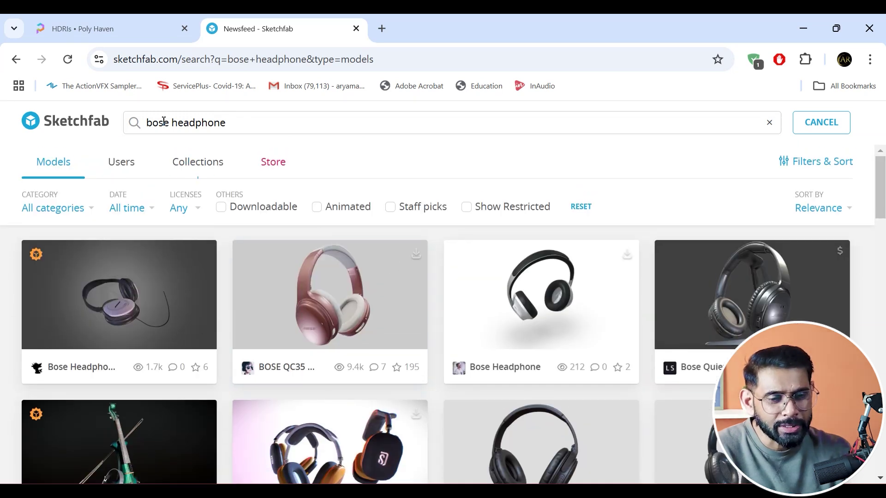
{"action": "left_click_drag", "start_coordinate": [246, 123], "coordinate": [150, 124]}
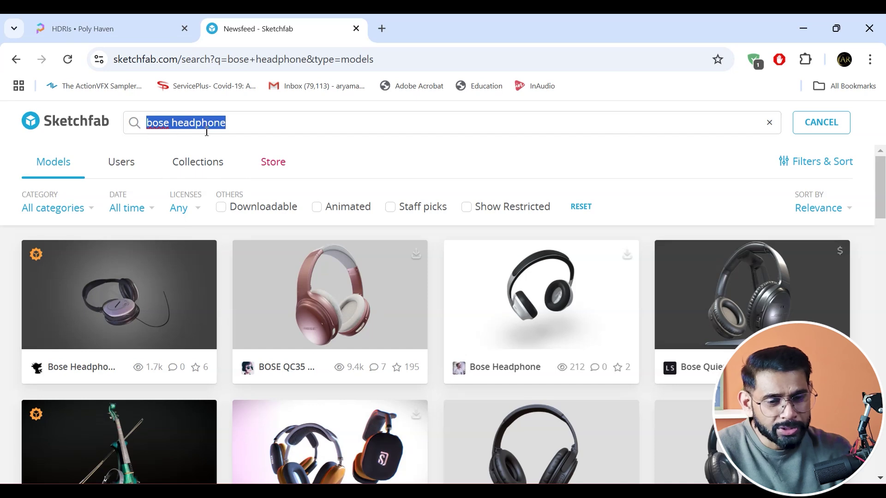
{"action": "left_click", "coordinate": [351, 310]}
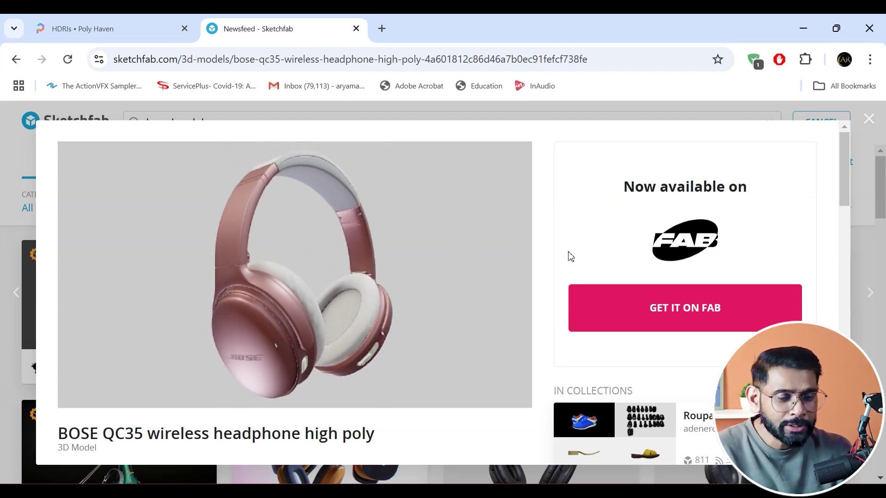
- Review the model's GLB download formats, then close them and go to Poly Haven's HDRIs page
{"action": "scroll", "coordinate": [569, 254], "scroll_direction": "down", "scroll_amount": 5}
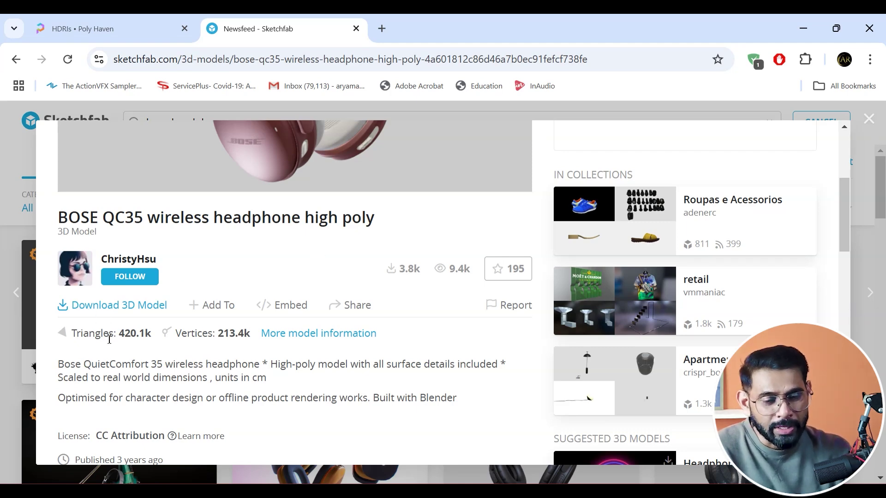
{"action": "left_click", "coordinate": [134, 308]}
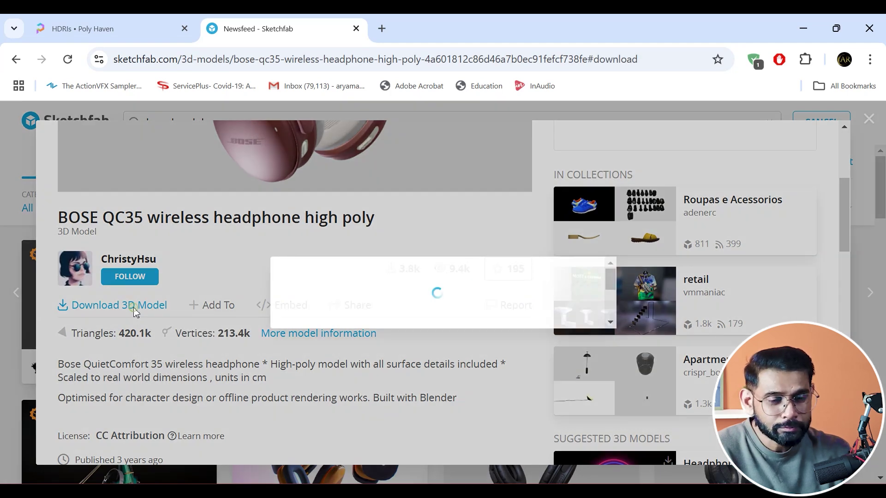
{"action": "left_click_drag", "start_coordinate": [610, 259], "coordinate": [613, 394]}
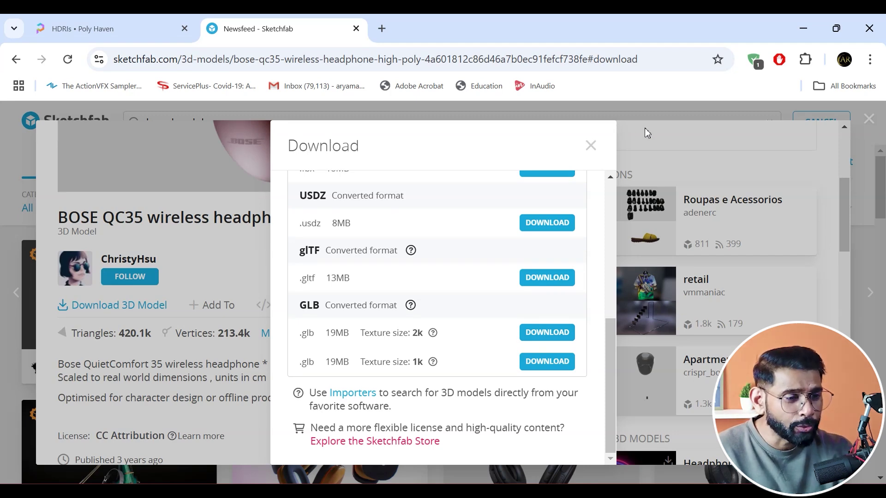
{"action": "left_click", "coordinate": [661, 134]}
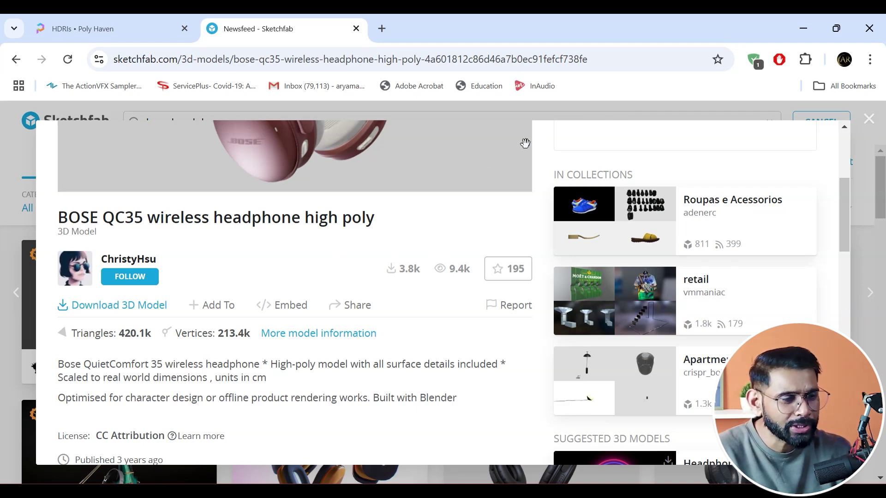
{"action": "left_click", "coordinate": [129, 37]}
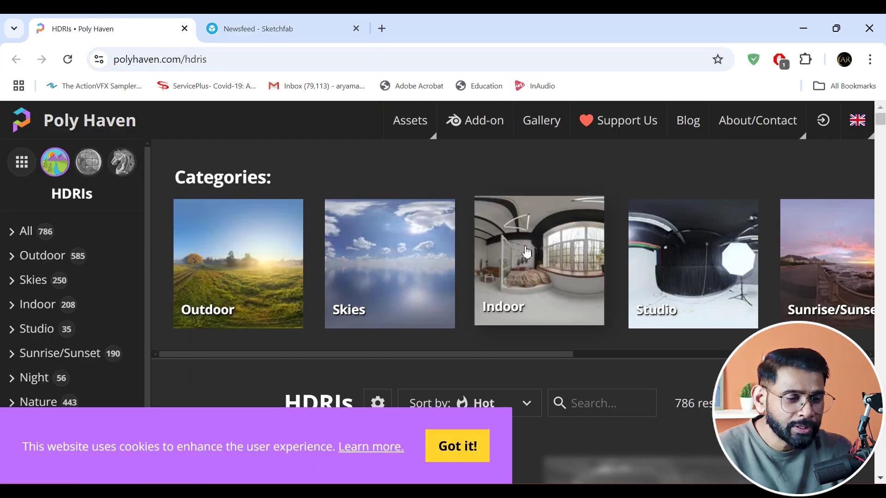
- Scroll through Poly Haven's HDRI environment thumbnails
{"action": "scroll", "coordinate": [526, 251], "scroll_direction": "down", "scroll_amount": 5}
{"action": "scroll", "coordinate": [542, 256], "scroll_direction": "down", "scroll_amount": 1}
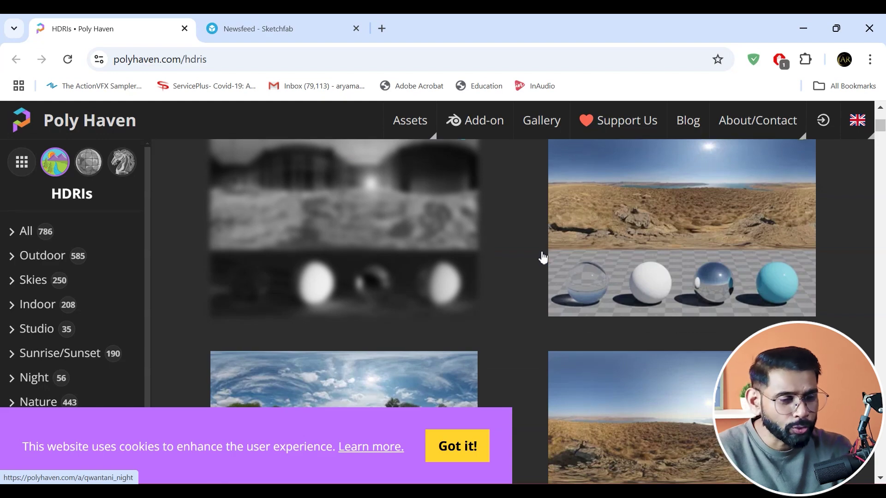
{"action": "scroll", "coordinate": [544, 258], "scroll_direction": "down", "scroll_amount": 5}
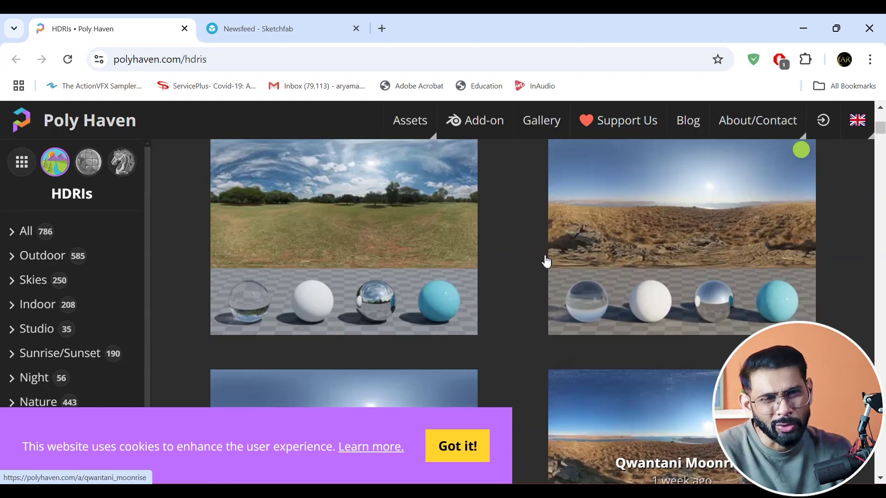
{"action": "scroll", "coordinate": [546, 261], "scroll_direction": "up", "scroll_amount": 6}
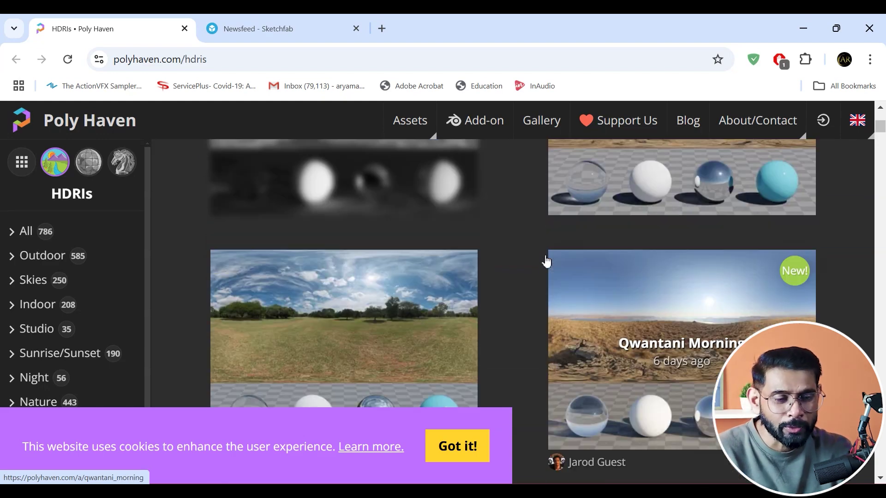
{"action": "scroll", "coordinate": [546, 261], "scroll_direction": "down", "scroll_amount": 5}
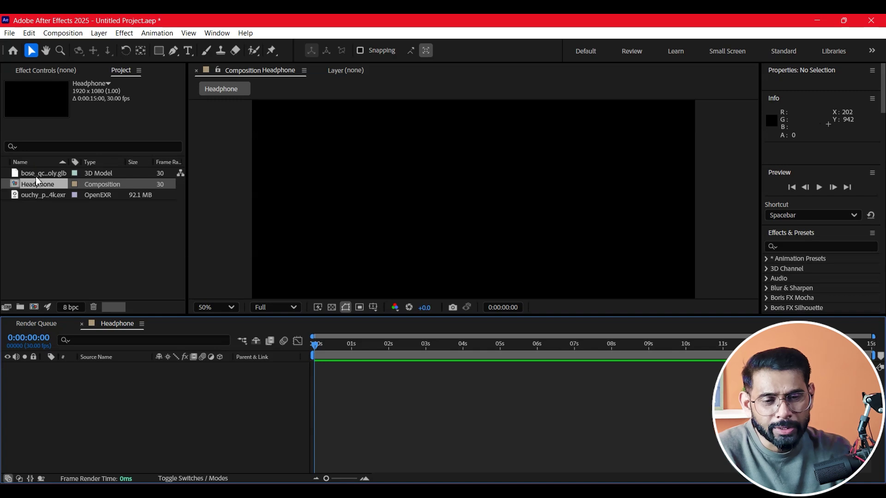
- Add the headphone .glb model to the Headphone composition, sized to fit the composition
{"action": "left_click_drag", "start_coordinate": [35, 174], "coordinate": [102, 381]}
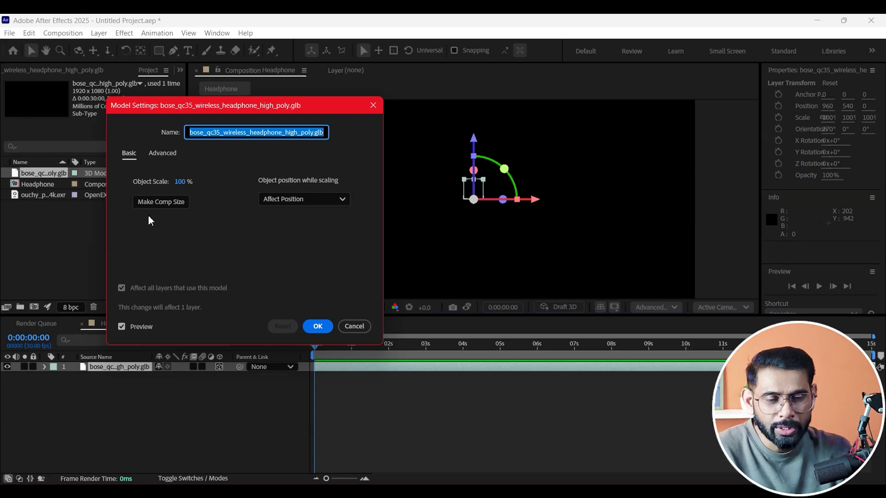
{"action": "left_click", "coordinate": [168, 207]}
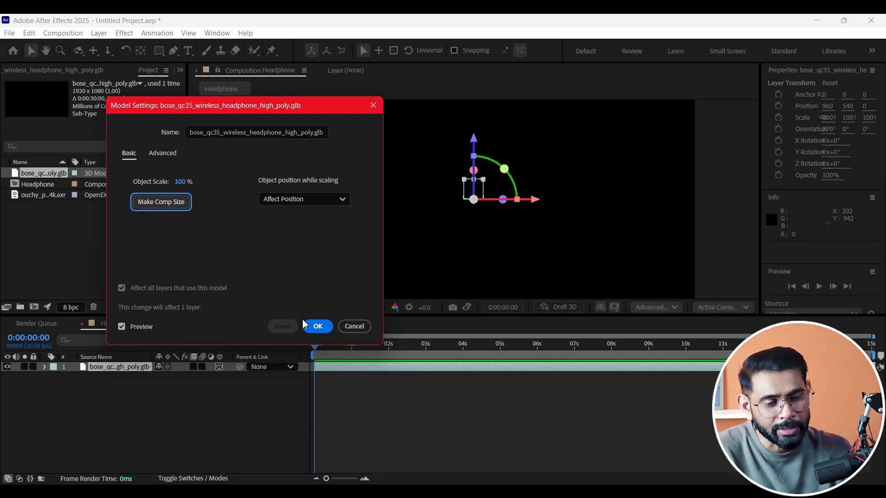
{"action": "left_click", "coordinate": [316, 326]}
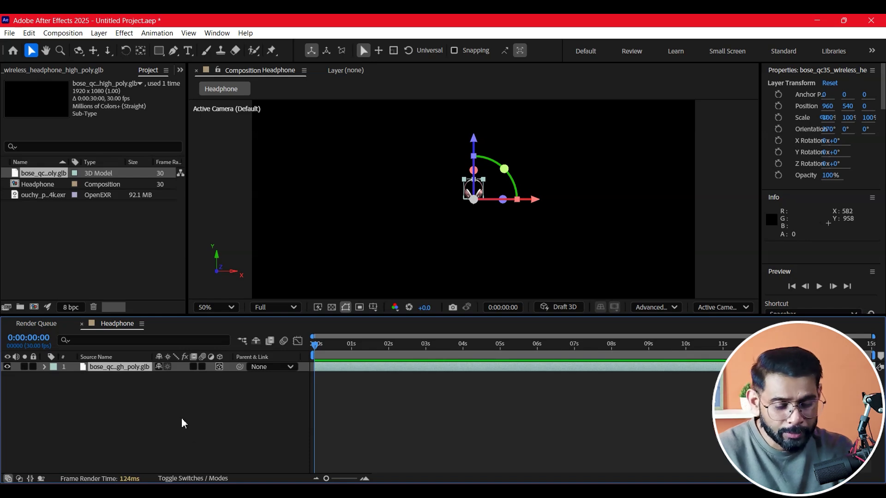
- Scale the headphone model to 785% and lower it to Position Y 842
{"action": "key", "text": "s"}
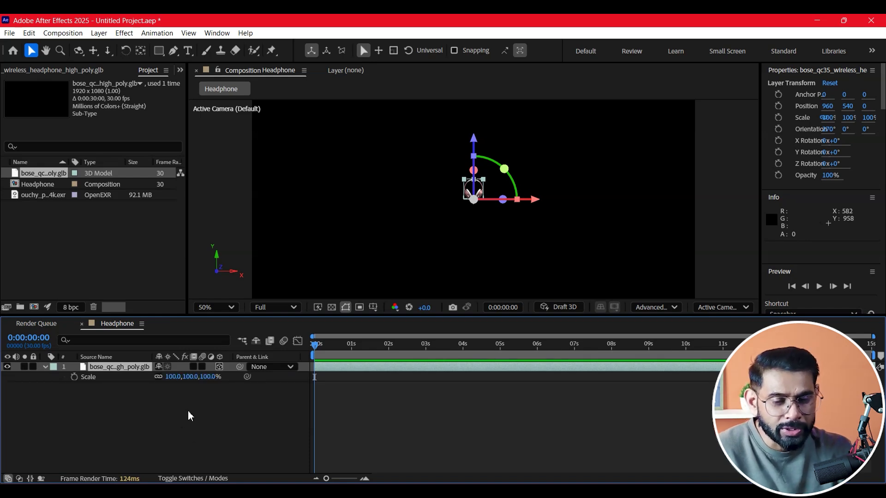
{"action": "mouse_move", "coordinate": [185, 376]}
{"action": "left_mouse_down"}
{"action": "mouse_move", "coordinate": [328, 374]}
{"action": "mouse_move", "coordinate": [589, 235]}
{"action": "left_mouse_up"}
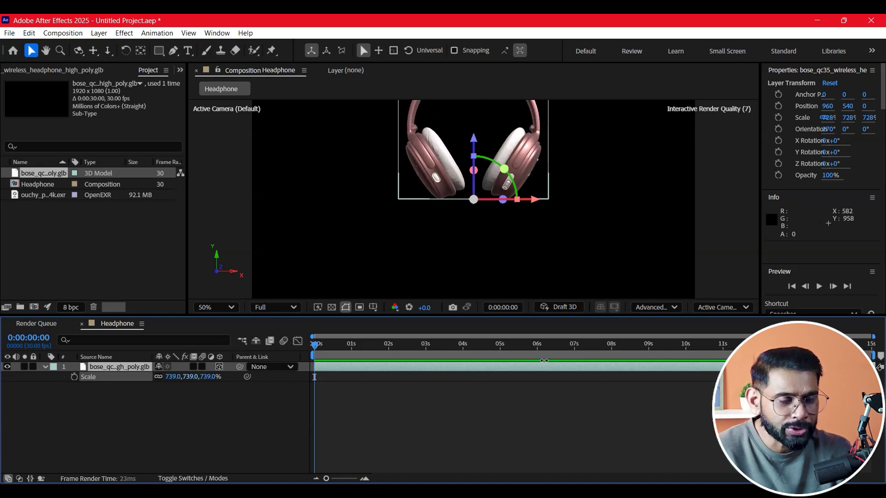
{"action": "left_click_drag", "start_coordinate": [475, 139], "coordinate": [539, 217]}
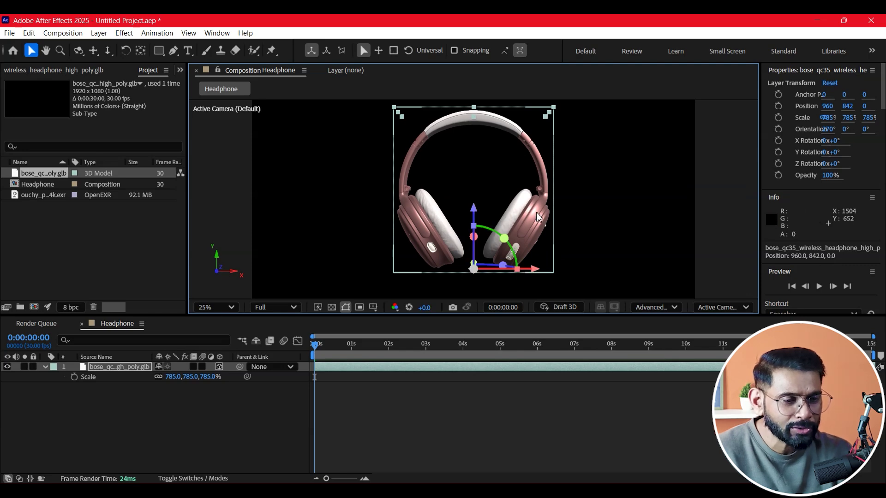
{"action": "key", "text": "comma"}
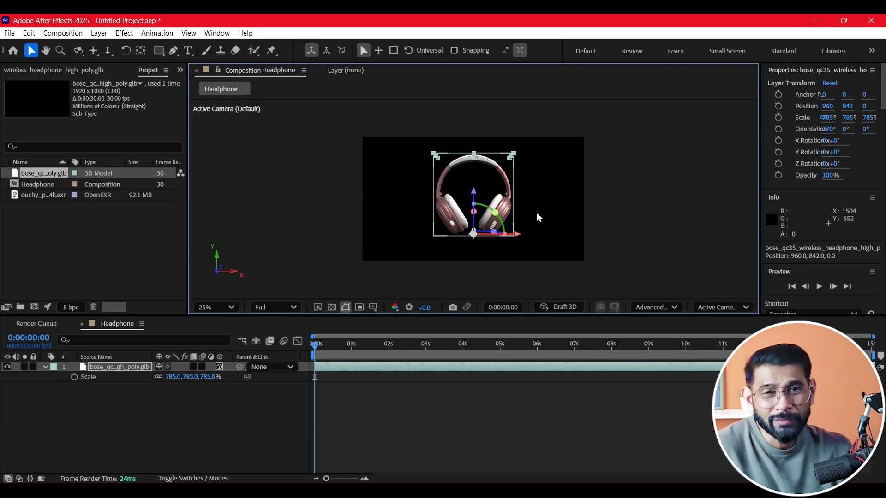
{"action": "key", "text": "period"}
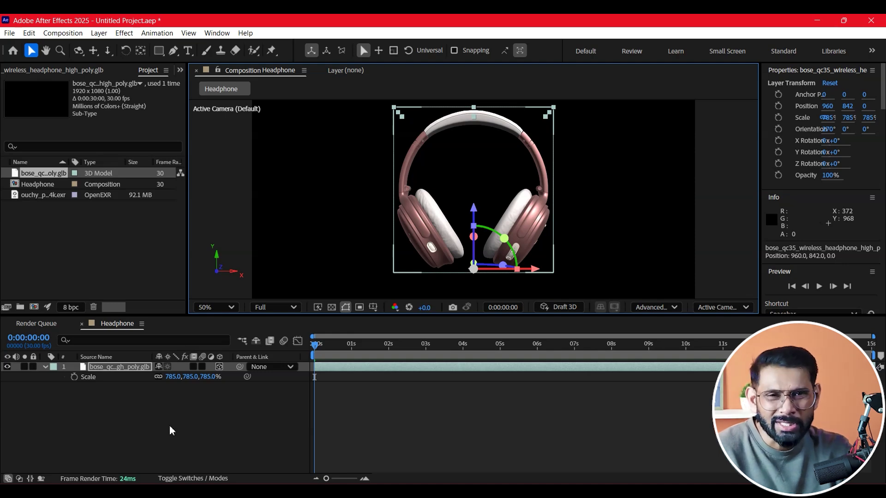
- Create a new solid whose colour is sampled from the headphone's pink
{"action": "right_click", "coordinate": [153, 417]}
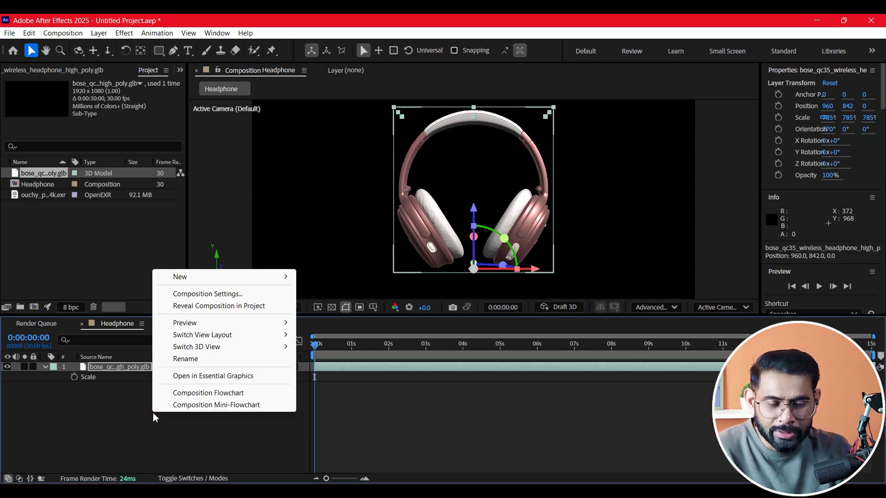
{"action": "mouse_move", "coordinate": [228, 281]}
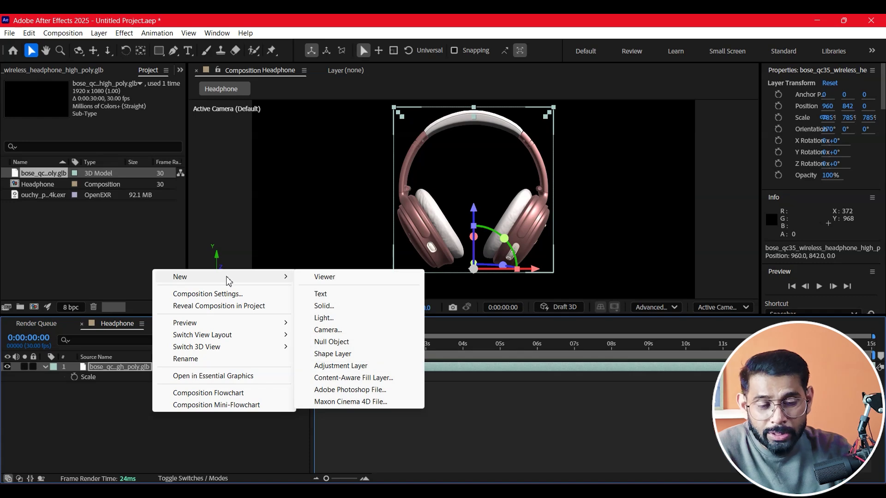
{"action": "left_click", "coordinate": [340, 308]}
{"action": "left_click", "coordinate": [215, 363]}
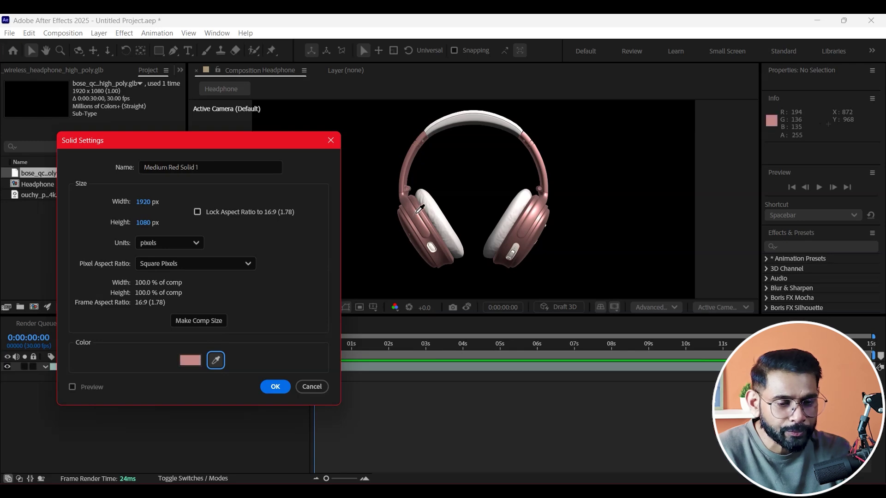
{"action": "left_click", "coordinate": [275, 387]}
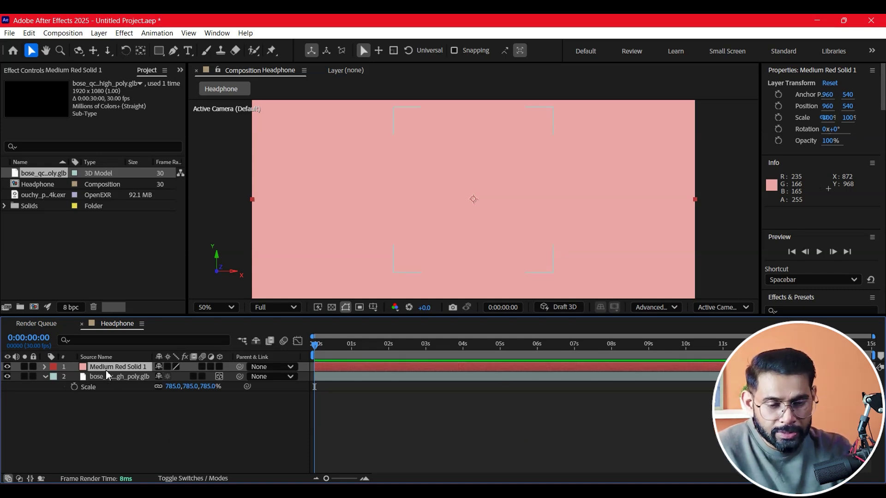
- Place Medium Red Solid 1 beneath the headphone layer as the background
{"action": "left_click_drag", "start_coordinate": [106, 370], "coordinate": [107, 400]}
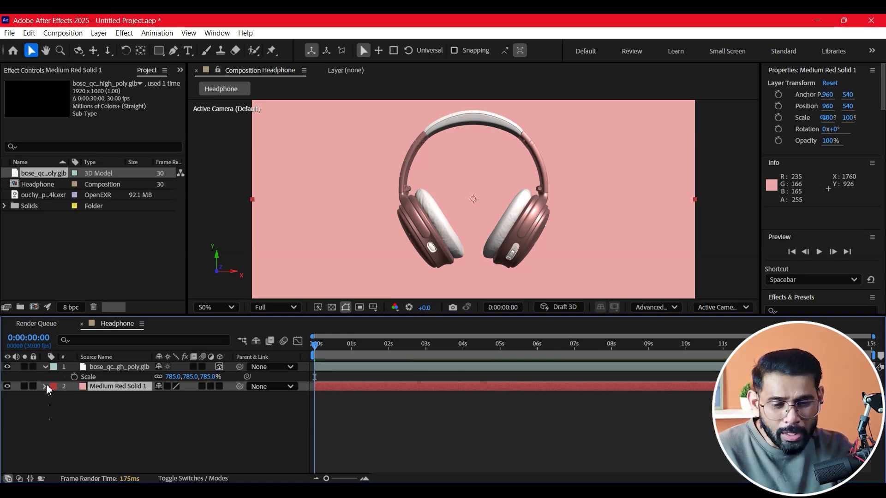
{"action": "left_click", "coordinate": [44, 367]}
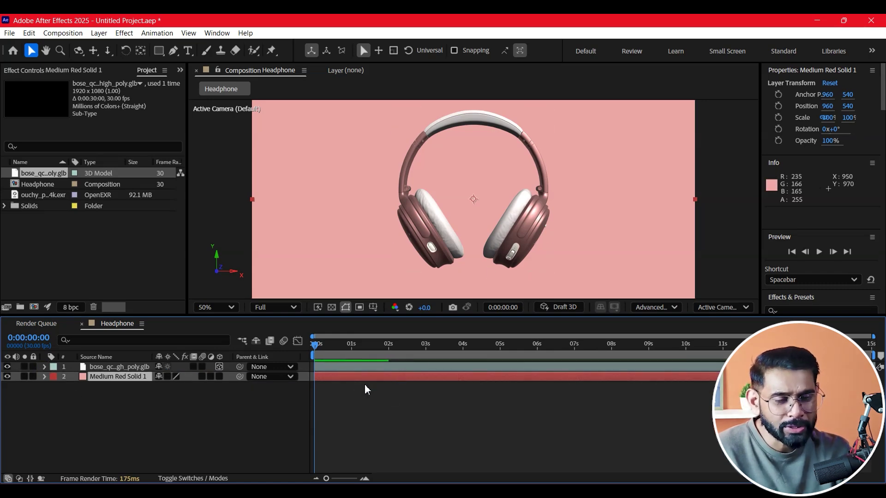
{"action": "left_click_drag", "start_coordinate": [444, 262], "coordinate": [441, 233]}
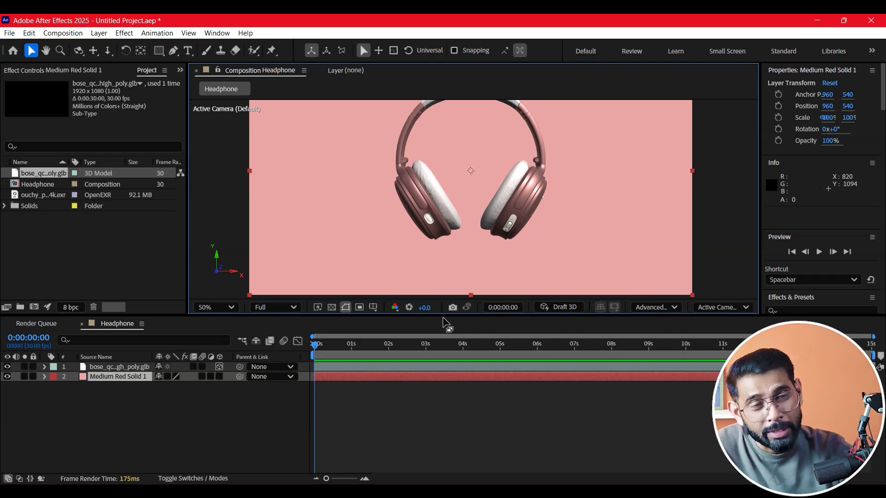
{"action": "right_click", "coordinate": [111, 406]}
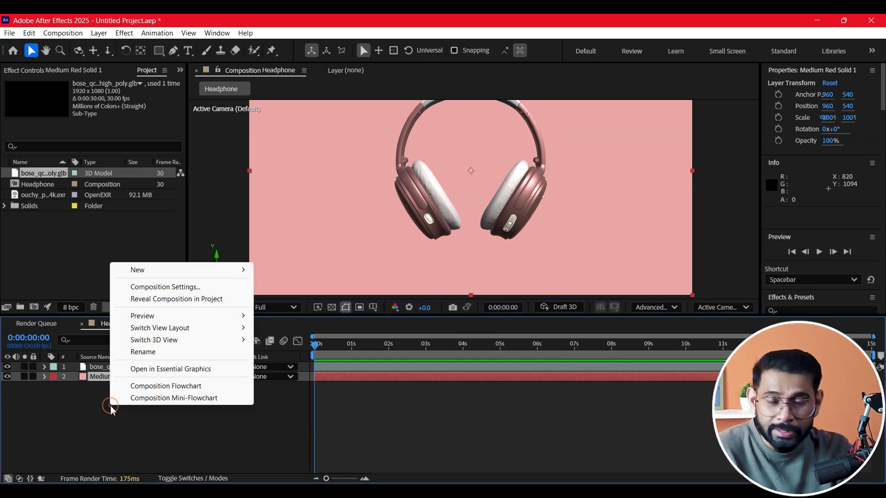
- Add Environment Light 1 as an Environment-type light and collapse its properties
{"action": "mouse_move", "coordinate": [158, 273]}
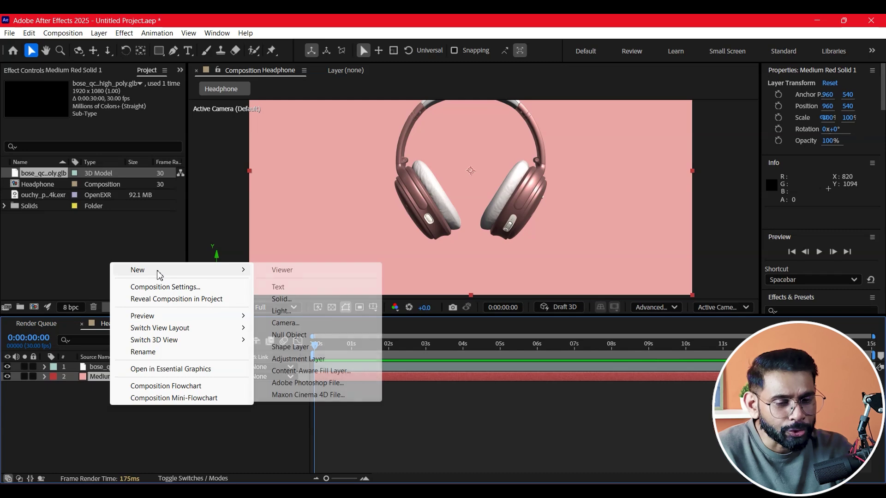
{"action": "left_click", "coordinate": [279, 311]}
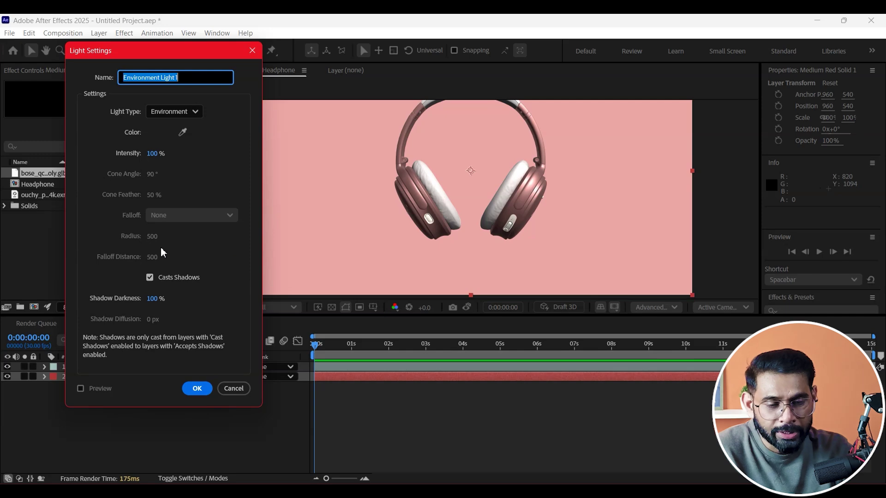
{"action": "left_click", "coordinate": [198, 389]}
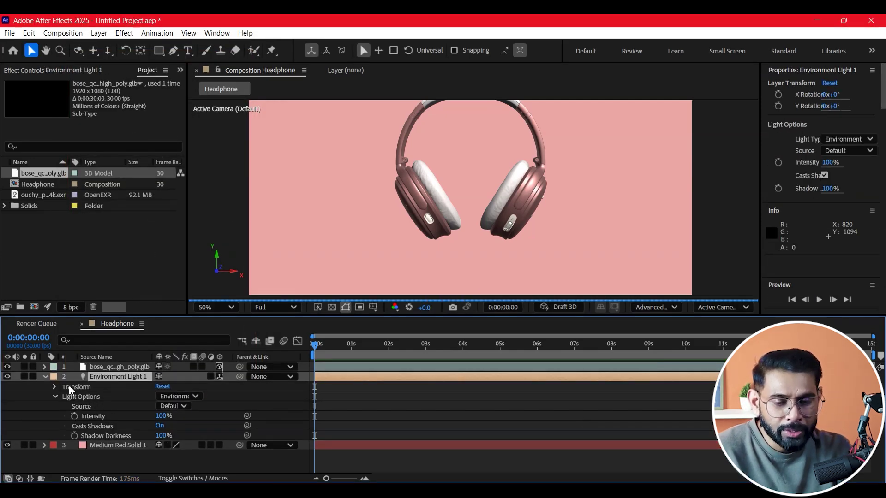
{"action": "left_click", "coordinate": [45, 376]}
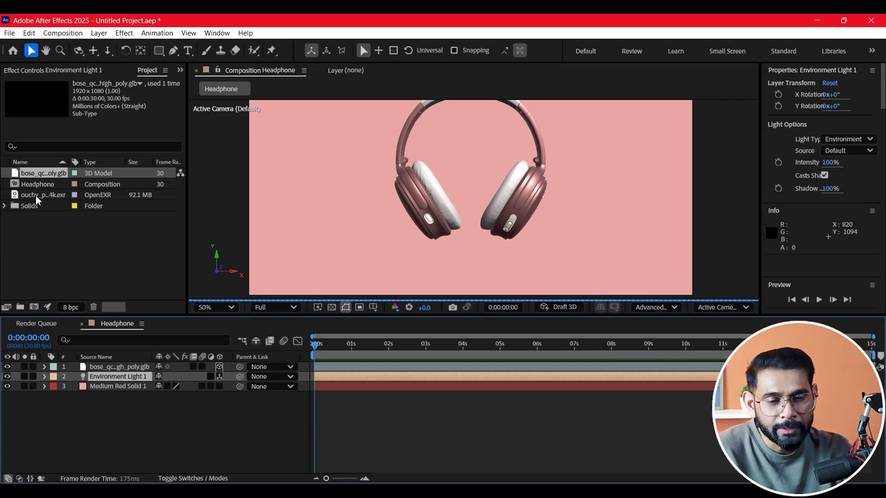
- Add urban_street_01_4k.exr from the Project panel to the Headphone timeline
{"action": "left_click", "coordinate": [36, 196]}
{"action": "left_click_drag", "start_coordinate": [29, 199], "coordinate": [119, 370]}
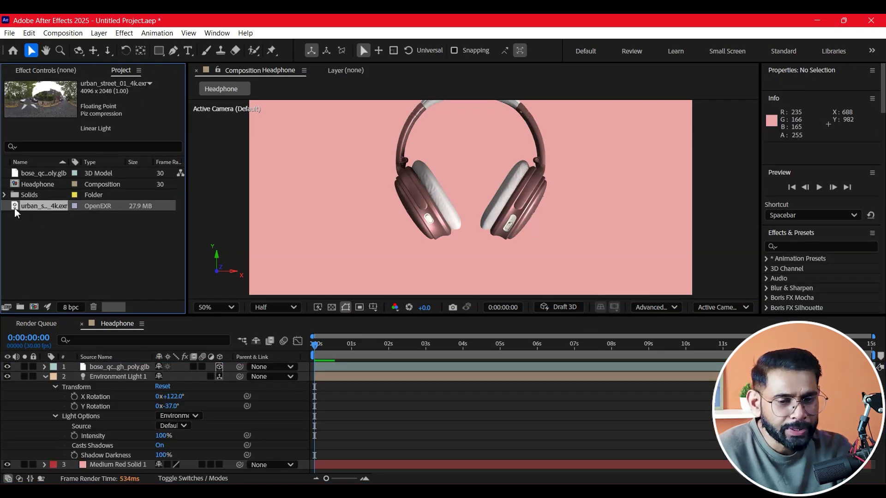
{"action": "left_click_drag", "start_coordinate": [16, 207], "coordinate": [118, 366]}
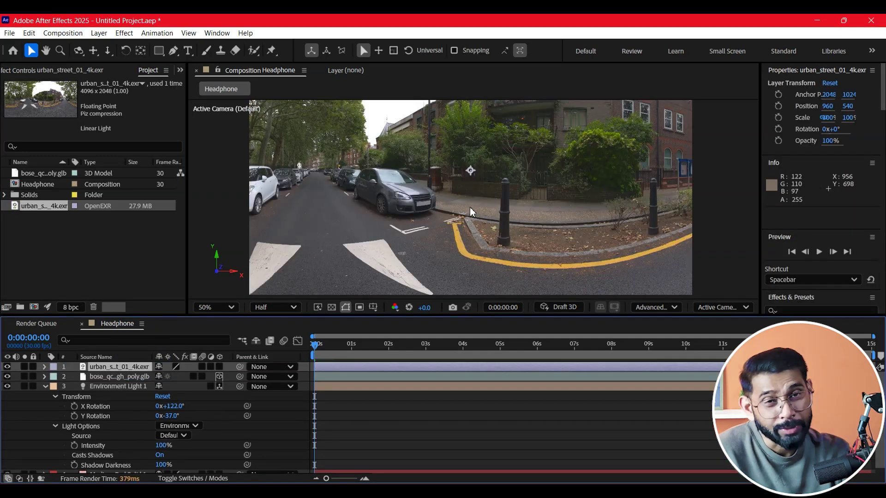
- Set Environment Light 1's source to urban_street_01_4k.exr
{"action": "left_click", "coordinate": [187, 435]}
{"action": "left_click", "coordinate": [191, 464]}
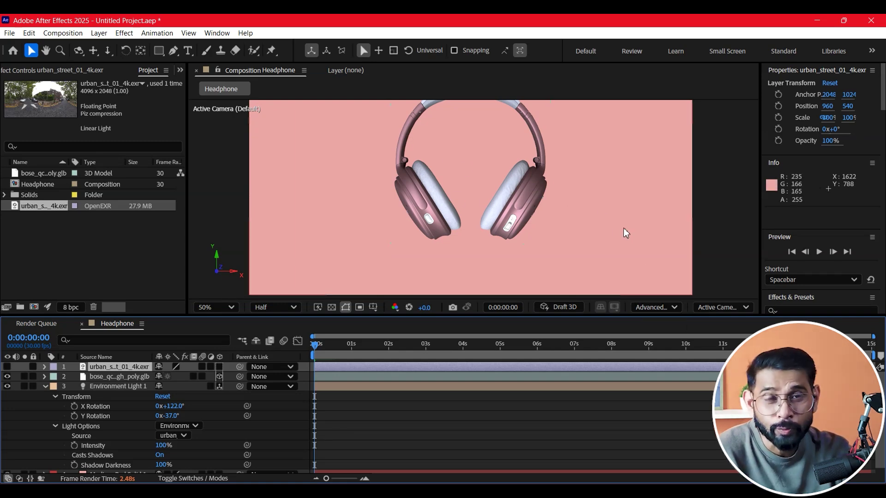
{"action": "left_click", "coordinate": [45, 387]}
{"action": "key", "text": "comma"}
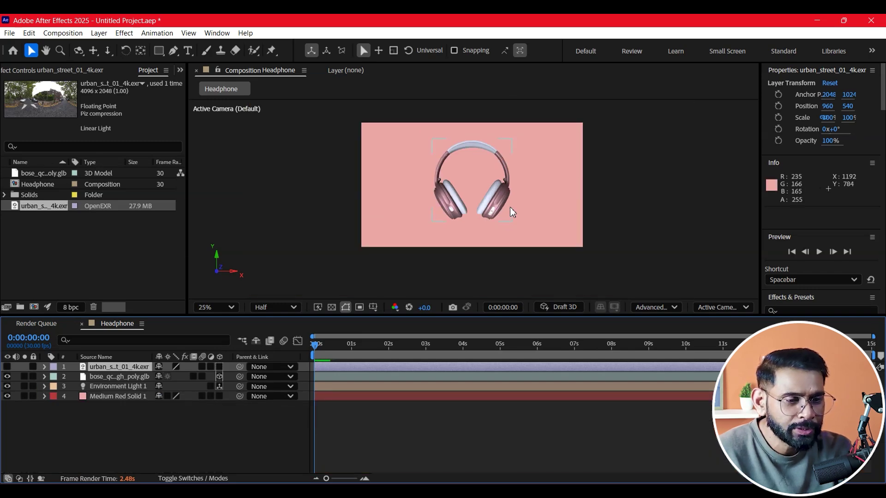
{"action": "scroll", "coordinate": [510, 212], "scroll_direction": "up", "scroll_amount": 2}
{"action": "scroll", "coordinate": [509, 214], "scroll_direction": "up", "scroll_amount": 2}
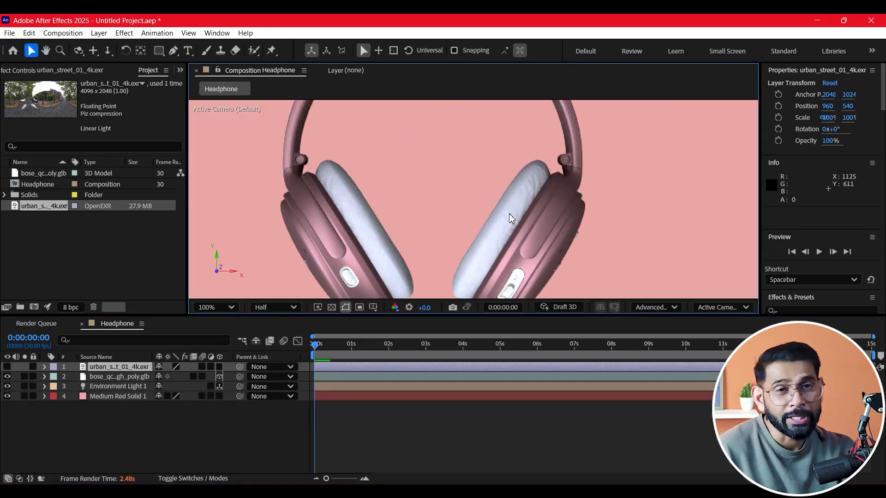
{"action": "scroll", "coordinate": [509, 214], "scroll_direction": "down", "scroll_amount": 2}
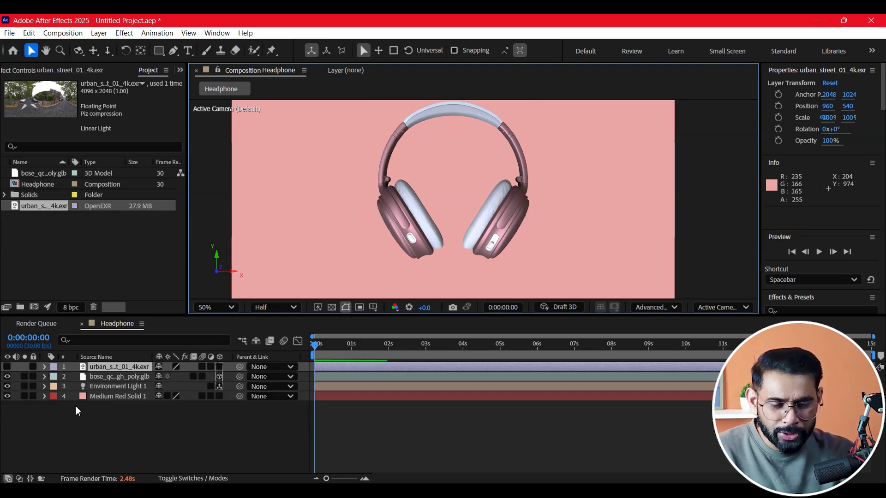
- Scale the headphone model up to about 2147% and set the viewer magnification to 33.3%
{"action": "left_click", "coordinate": [104, 377]}
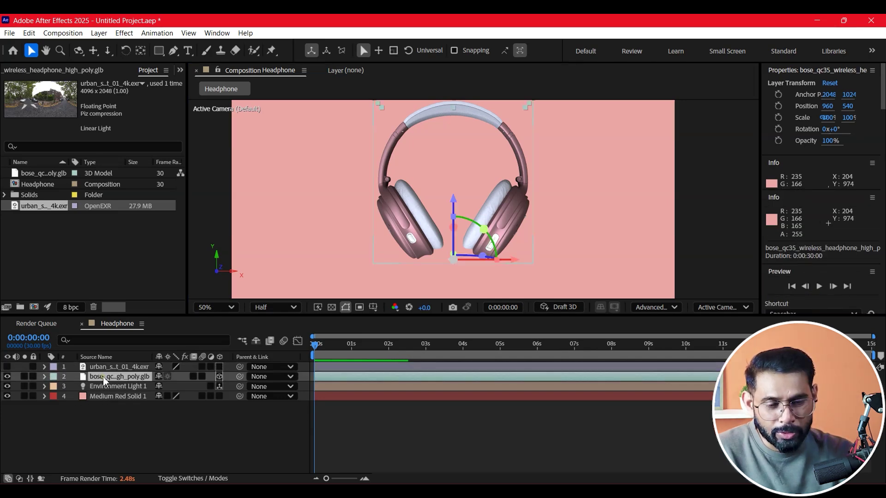
{"action": "left_click", "coordinate": [43, 378]}
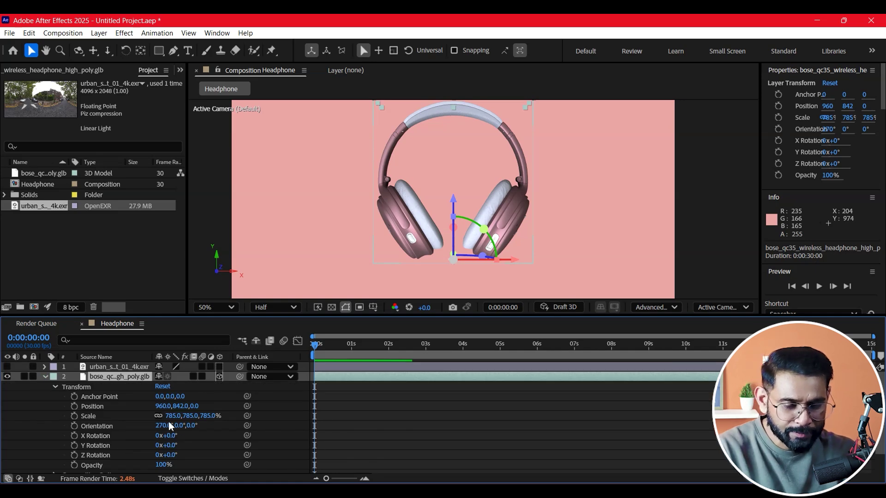
{"action": "key", "text": "s"}
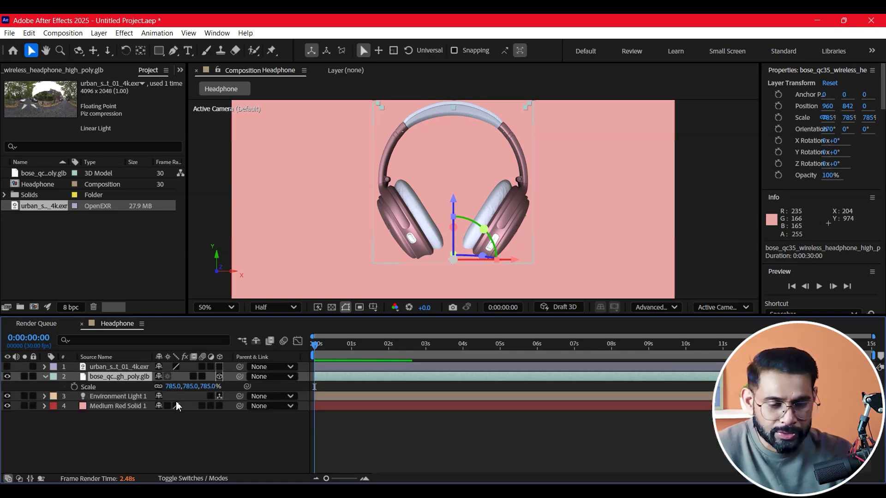
{"action": "left_click_drag", "start_coordinate": [187, 387], "coordinate": [672, 345]}
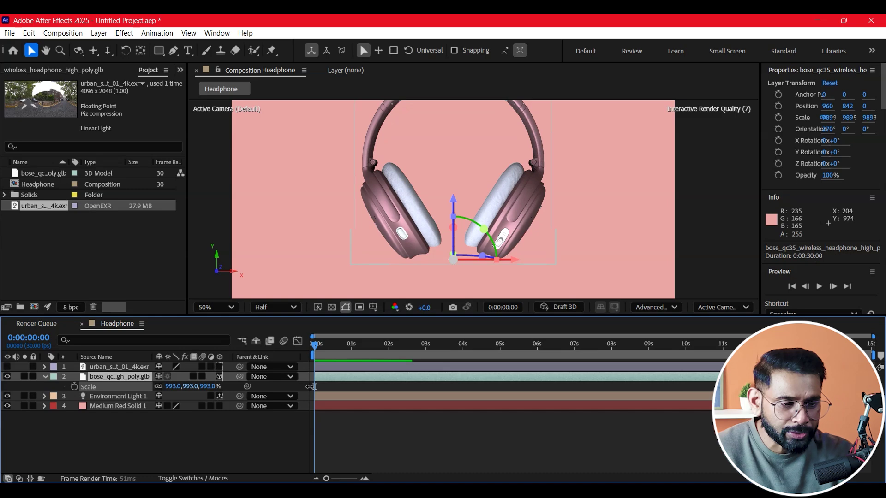
{"action": "mouse_move", "coordinate": [672, 345]}
{"action": "left_mouse_down"}
{"action": "mouse_move", "coordinate": [454, 224]}
{"action": "mouse_move", "coordinate": [455, 293]}
{"action": "left_mouse_up"}
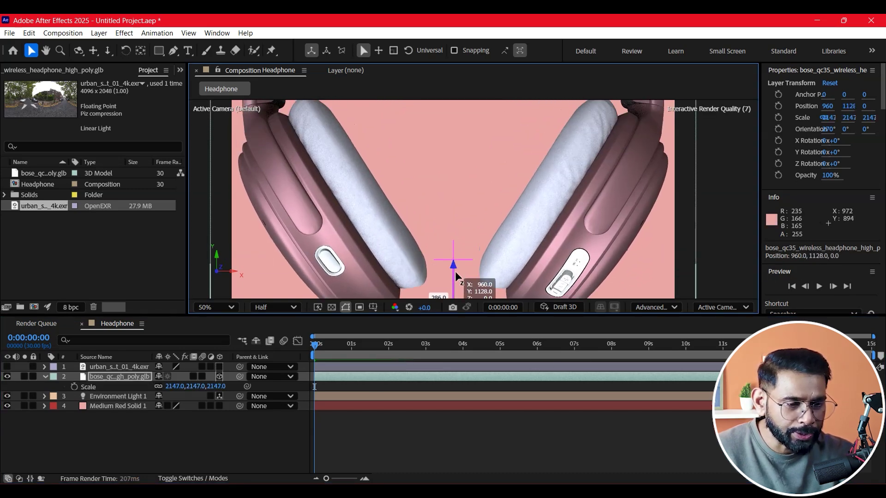
{"action": "key", "text": "comma"}
{"action": "key", "text": "period"}
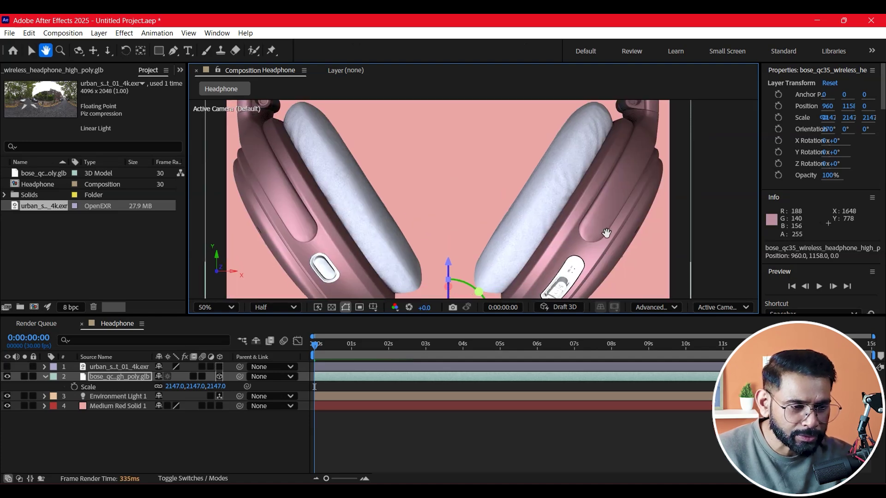
{"action": "key", "text": "comma"}
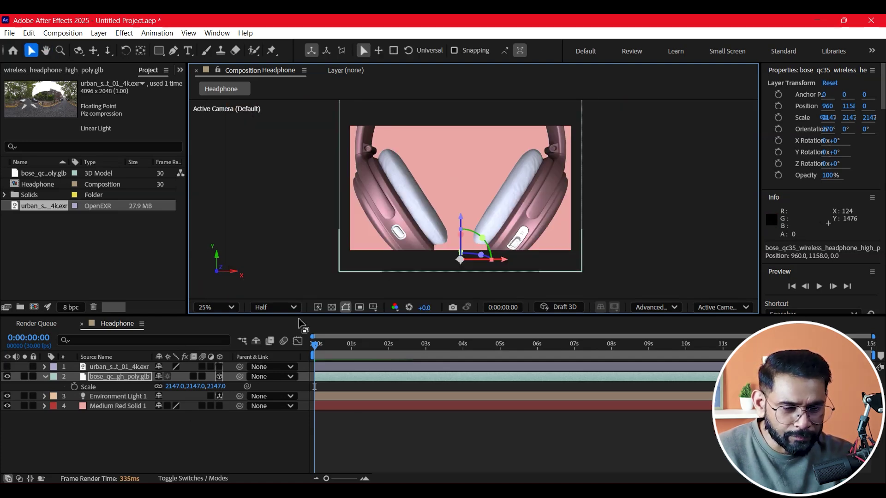
{"action": "left_click", "coordinate": [226, 309]}
{"action": "left_click", "coordinate": [225, 179]}
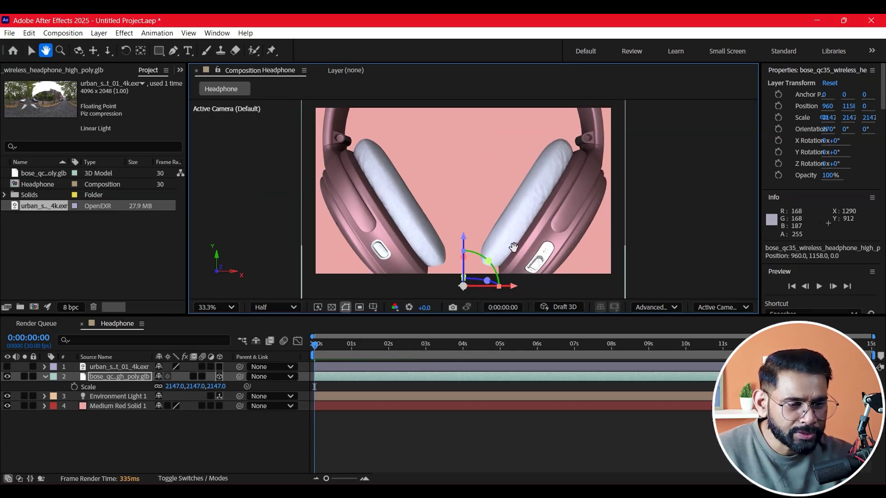
{"action": "left_click_drag", "start_coordinate": [507, 241], "coordinate": [542, 235]}
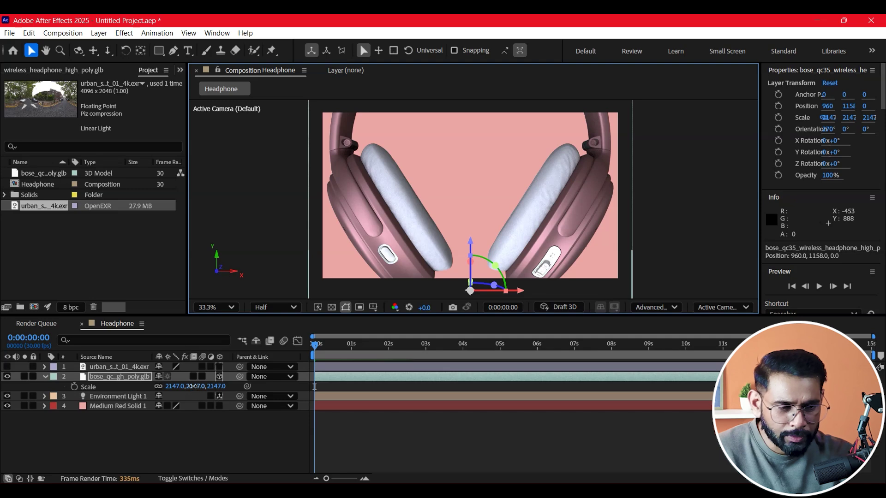
- Fine-tune the model to 2575% scale and Position Y 1200 so the ear cups fill the frame
{"action": "left_click_drag", "start_coordinate": [192, 386], "coordinate": [400, 383]}
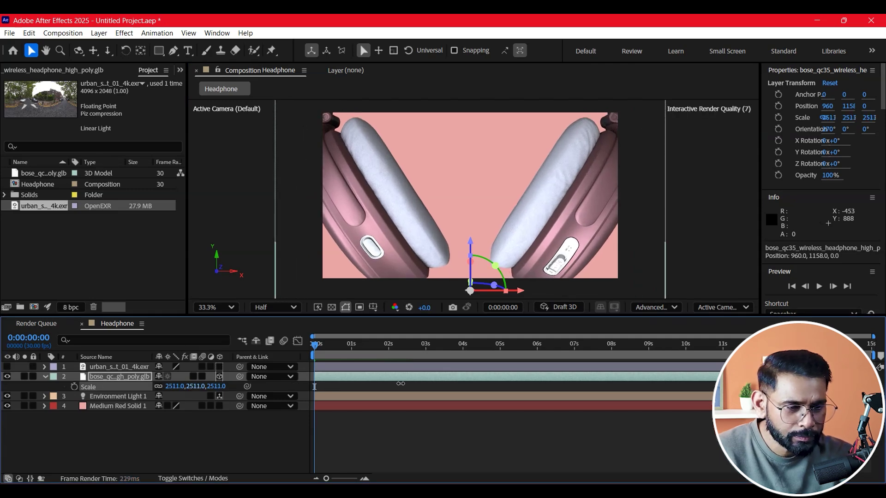
{"action": "left_click_drag", "start_coordinate": [400, 384], "coordinate": [504, 383]}
{"action": "left_click_drag", "start_coordinate": [470, 244], "coordinate": [468, 269]}
{"action": "left_click_drag", "start_coordinate": [191, 388], "coordinate": [127, 391]}
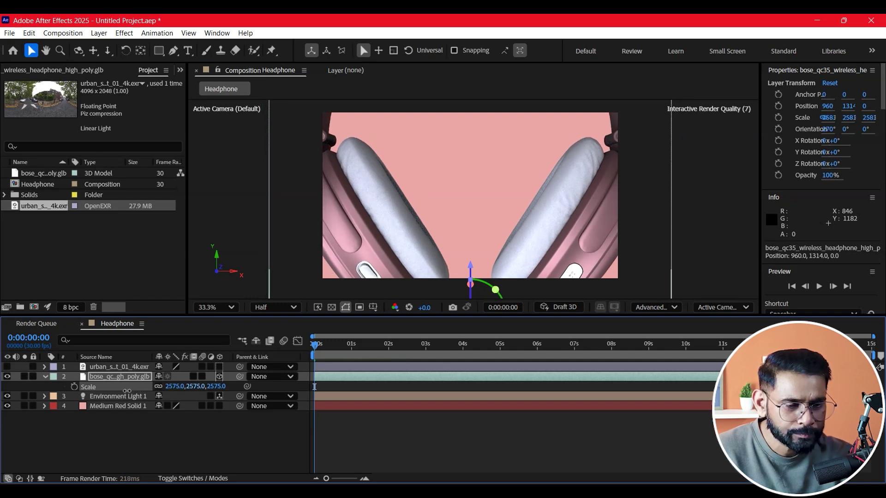
{"action": "mouse_move", "coordinate": [471, 275]}
{"action": "left_mouse_down"}
{"action": "mouse_move", "coordinate": [471, 238]}
{"action": "mouse_move", "coordinate": [471, 251]}
{"action": "left_mouse_up"}
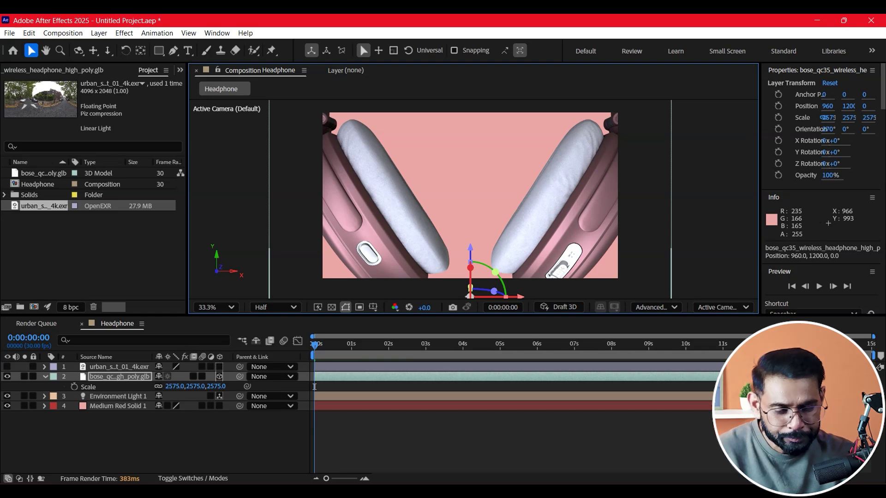
- Keyframe the model's Z Rotation from 0° at the start to 19° at about two seconds
{"action": "key", "text": "r"}
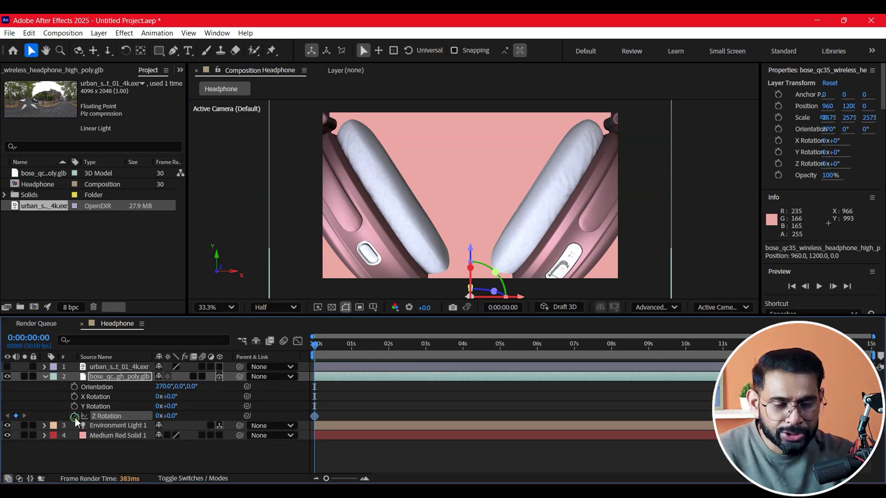
{"action": "left_click", "coordinate": [74, 416]}
{"action": "key", "text": "ctrl+z"}
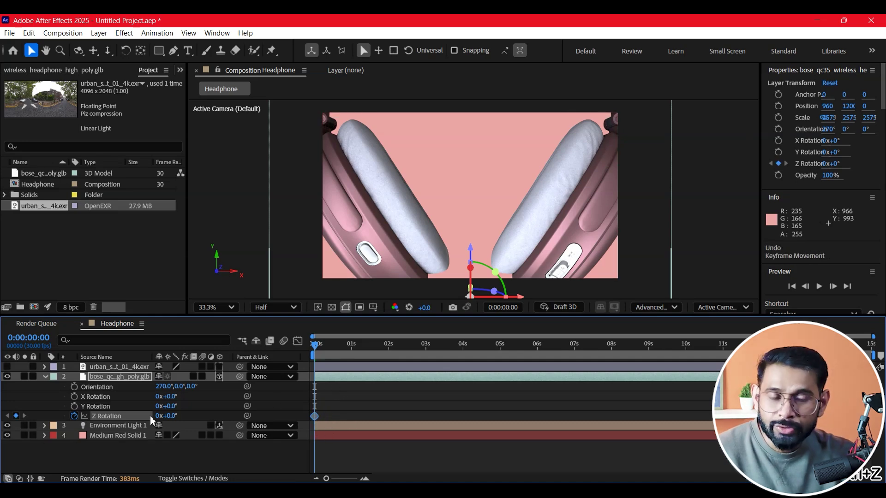
{"action": "left_click_drag", "start_coordinate": [332, 351], "coordinate": [416, 361]}
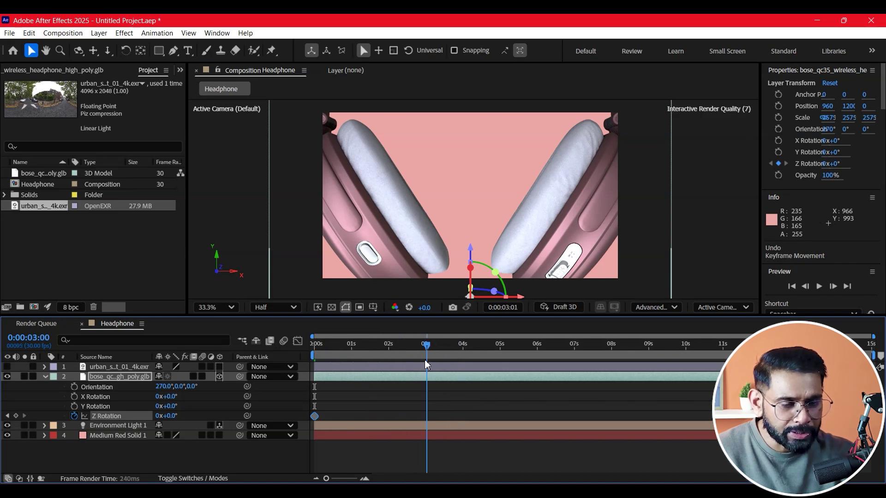
{"action": "left_click_drag", "start_coordinate": [441, 360], "coordinate": [390, 359]}
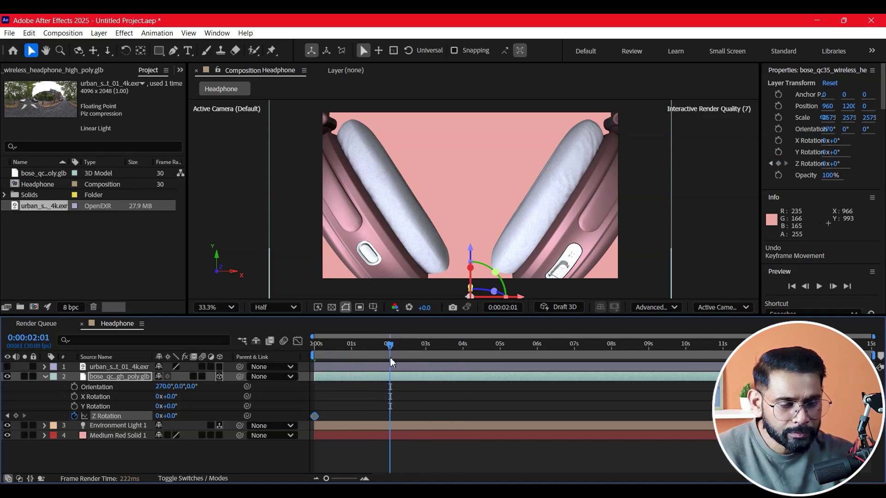
{"action": "left_click_drag", "start_coordinate": [171, 416], "coordinate": [191, 424]}
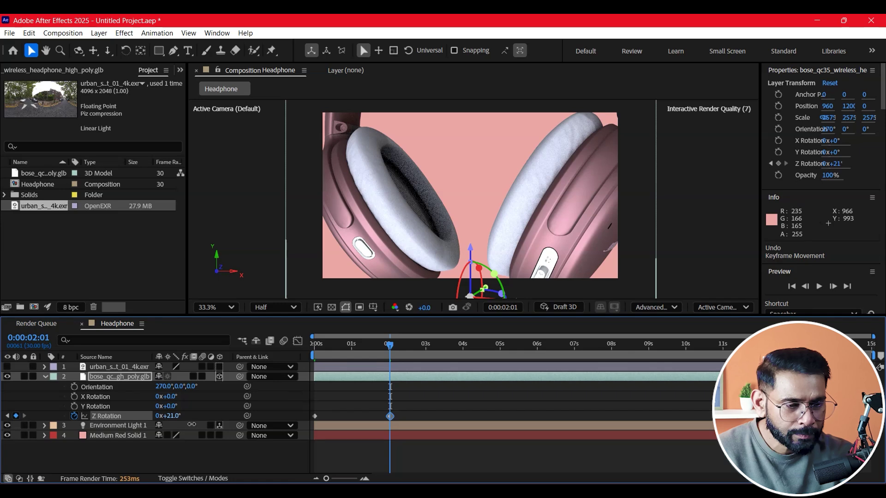
{"action": "left_click_drag", "start_coordinate": [192, 424], "coordinate": [190, 424]}
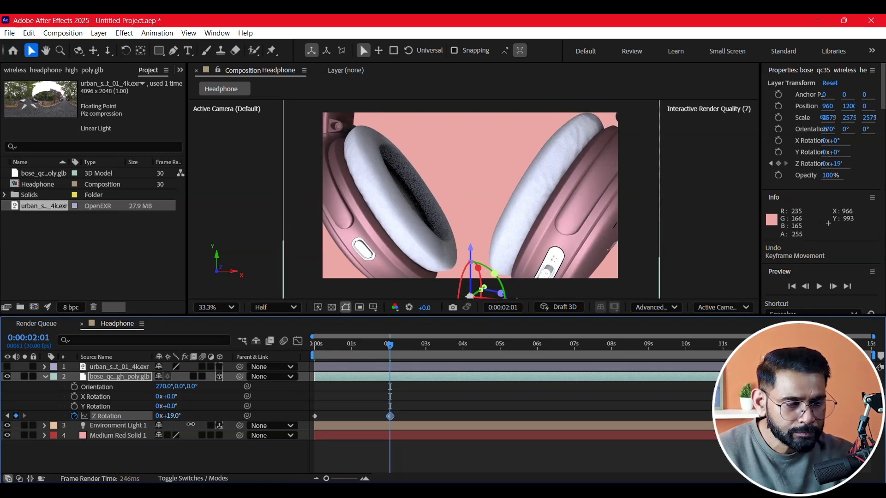
- Move the 19° Z Rotation keyframe to about four seconds and preview the rotation
{"action": "key", "text": "Home"}
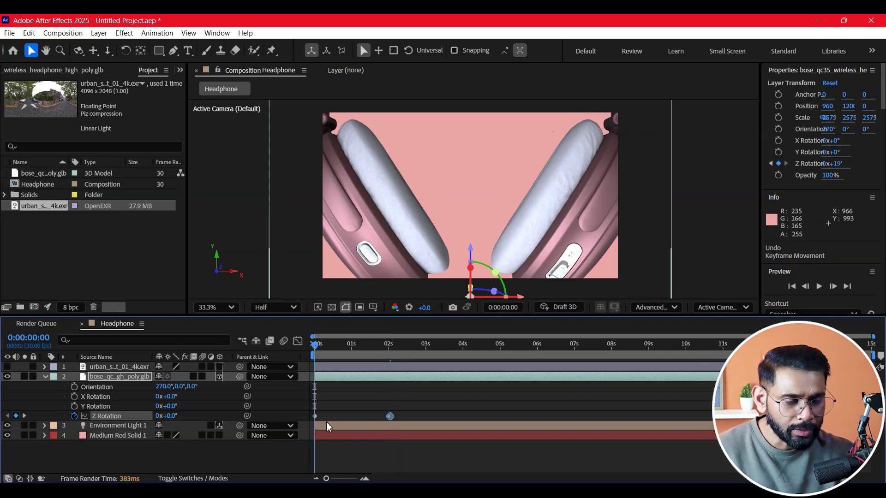
{"action": "left_click", "coordinate": [474, 454]}
{"action": "key", "text": "space"}
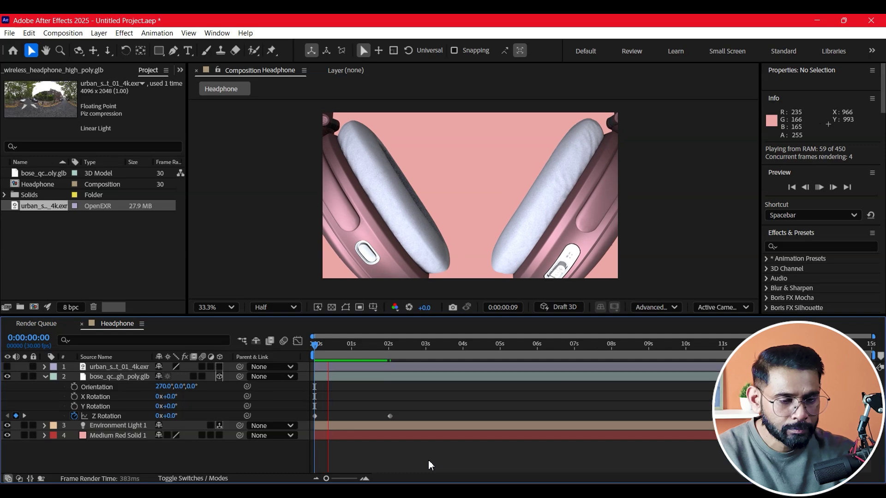
{"action": "key", "text": "space"}
{"action": "left_click_drag", "start_coordinate": [390, 415], "coordinate": [471, 424]}
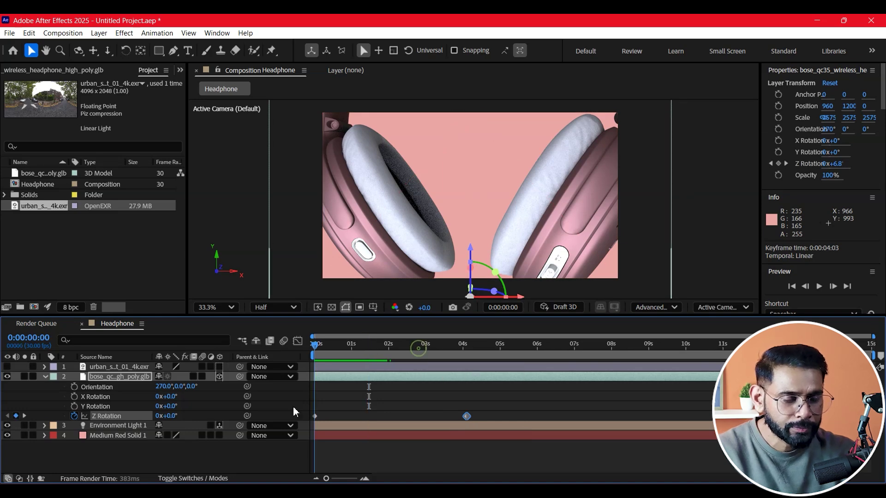
{"action": "key", "text": "Home"}
{"action": "left_click", "coordinate": [476, 443]}
{"action": "key", "text": "space"}
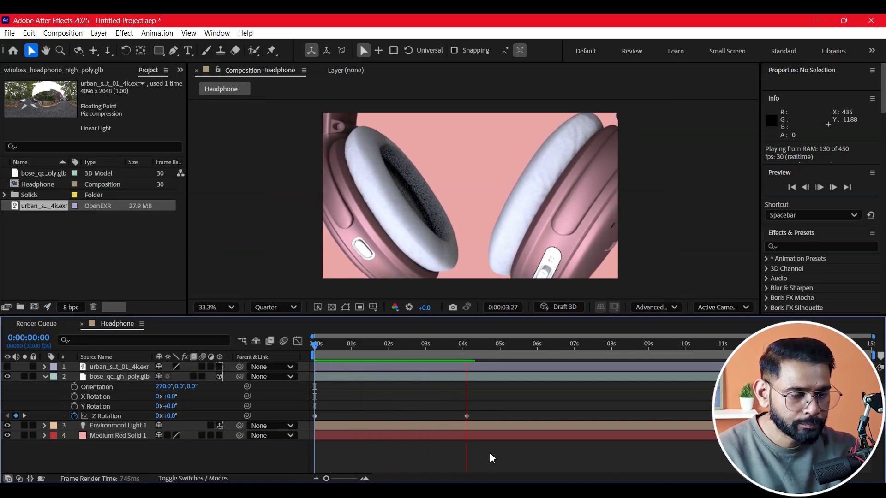
{"action": "key", "text": "space"}
{"action": "key", "text": "k"}
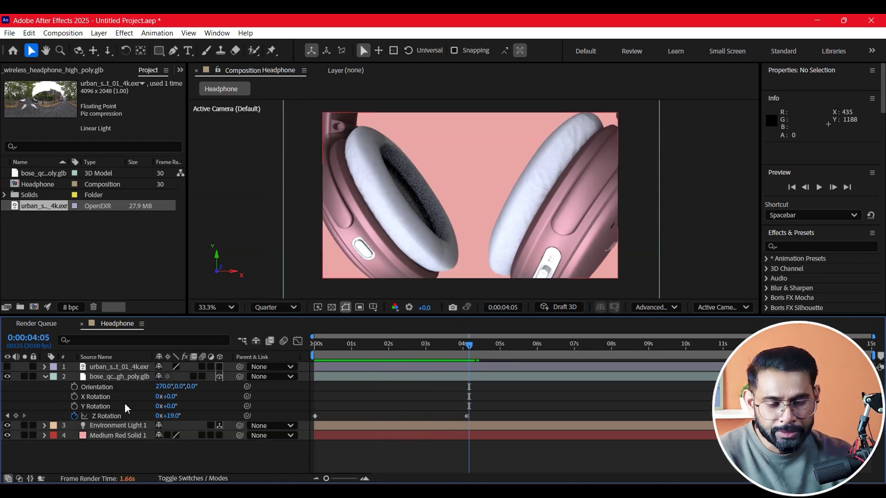
- Pre-compose all four Headphone layers into Pre-comp 1
{"action": "key", "text": "ctrl+grave"}
{"action": "key", "text": "shift+Page_Down"}
{"action": "key", "text": "shift+Page_Down"}
{"action": "left_click_drag", "start_coordinate": [134, 425], "coordinate": [99, 370]}
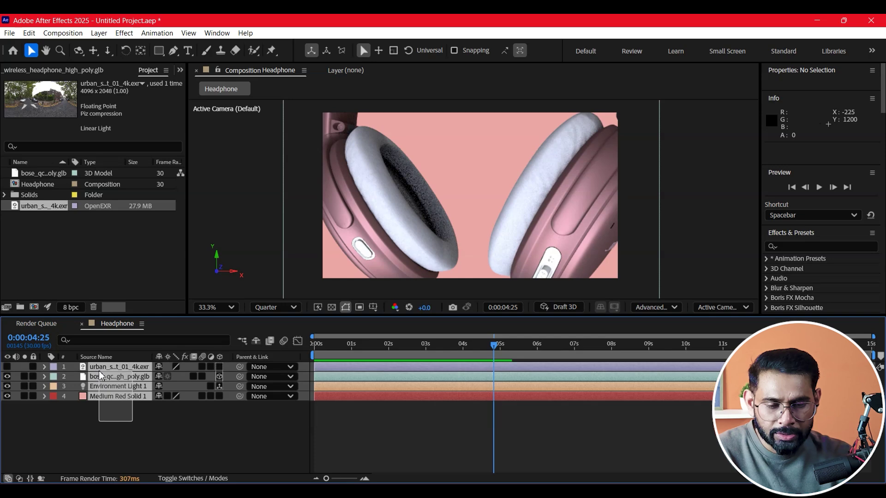
{"action": "right_click", "coordinate": [99, 366]}
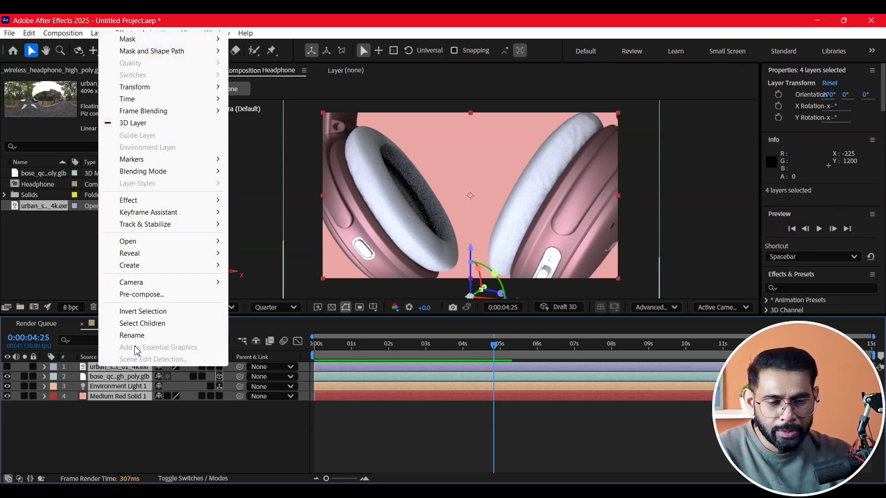
{"action": "left_click", "coordinate": [147, 295]}
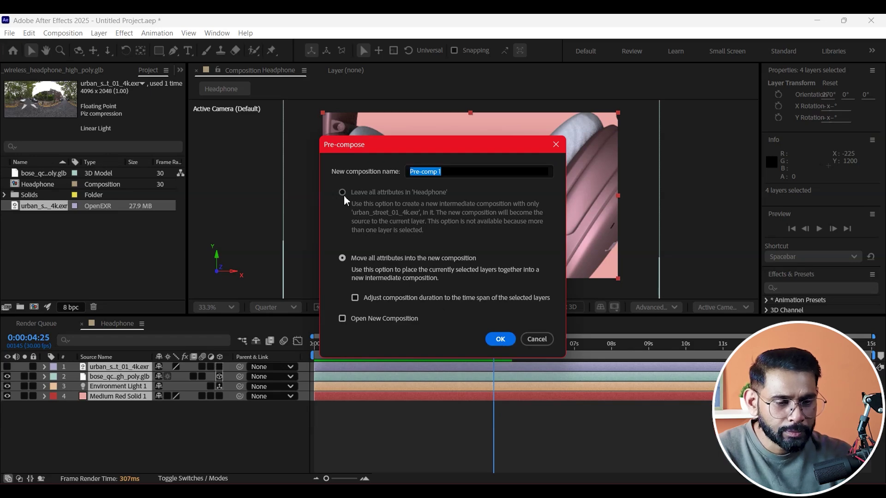
{"action": "left_click", "coordinate": [499, 340]}
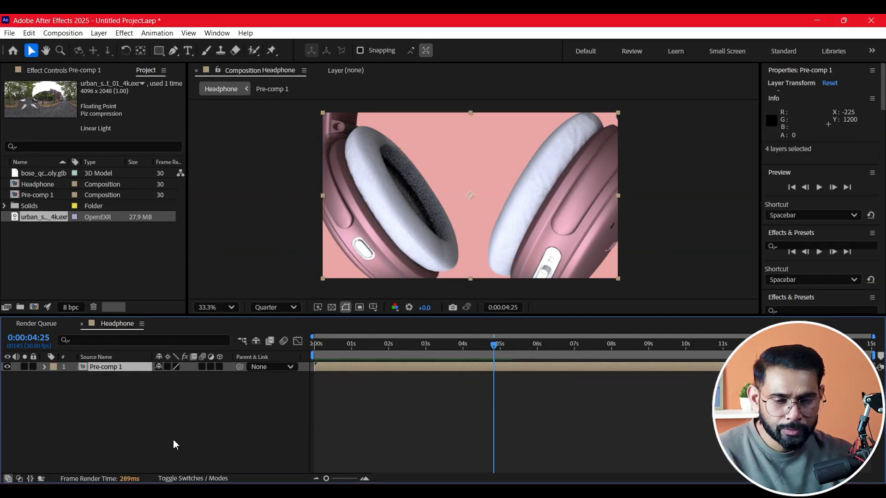
- Preview Pre-comp 1 and trim its end to 4 seconds
{"action": "left_click", "coordinate": [173, 439]}
{"action": "left_click", "coordinate": [57, 244]}
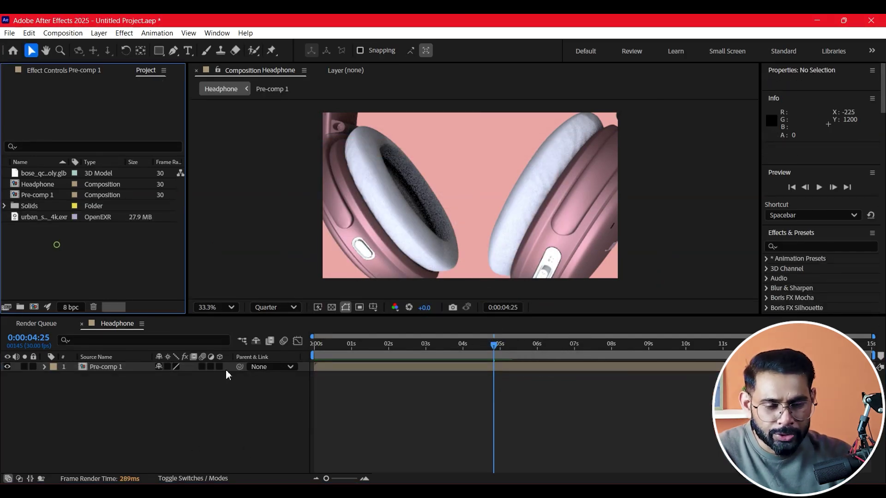
{"action": "left_click", "coordinate": [94, 368]}
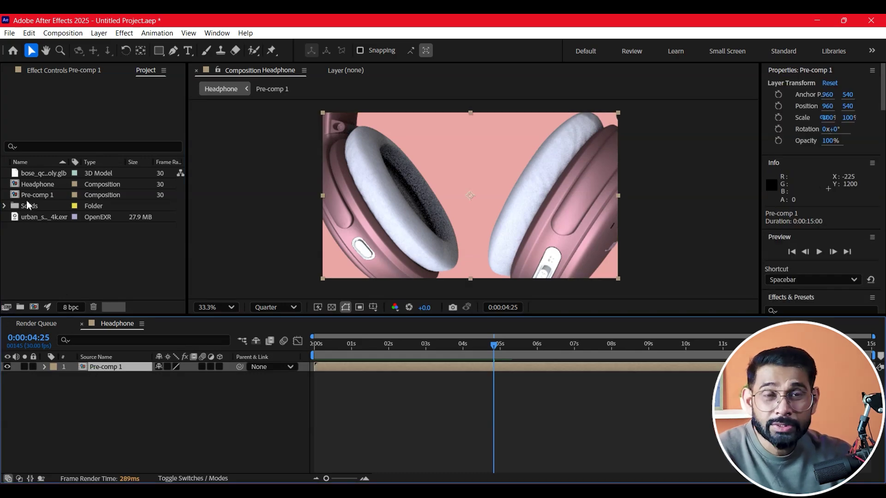
{"action": "left_click_drag", "start_coordinate": [467, 346], "coordinate": [283, 351]}
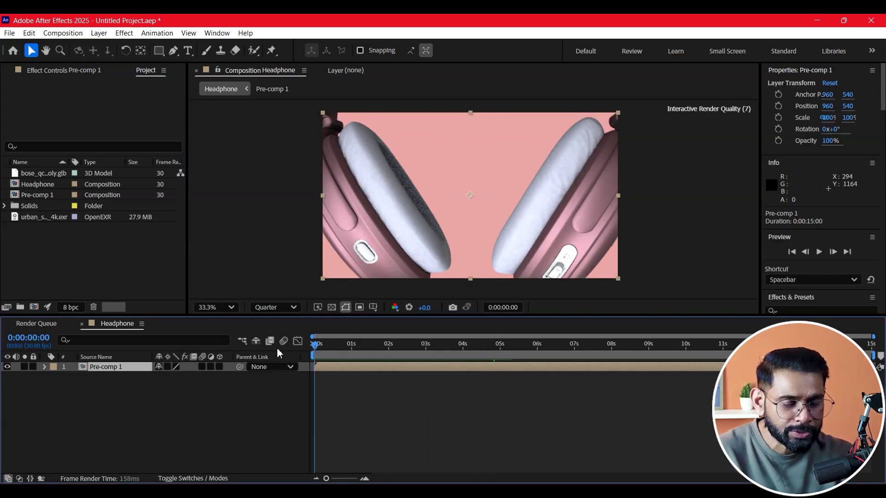
{"action": "key", "text": "space"}
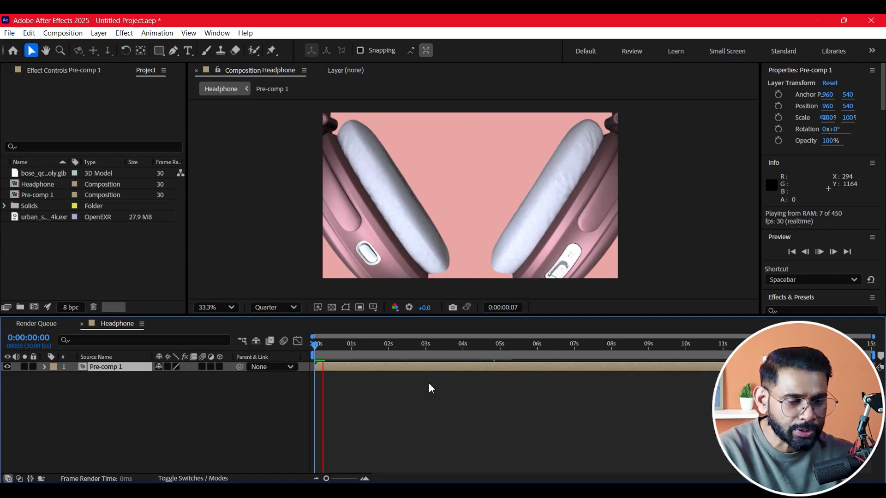
{"action": "left_click_drag", "start_coordinate": [432, 348], "coordinate": [463, 357]}
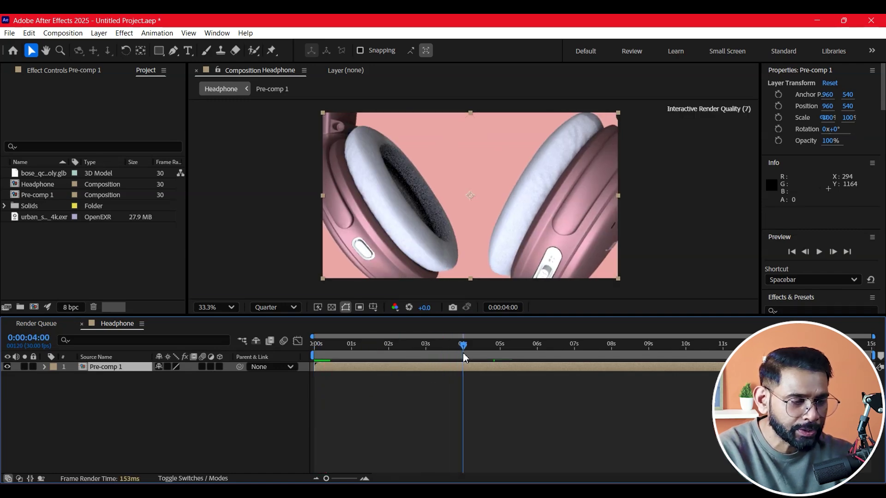
{"action": "left_click_drag", "start_coordinate": [870, 367], "coordinate": [465, 386]}
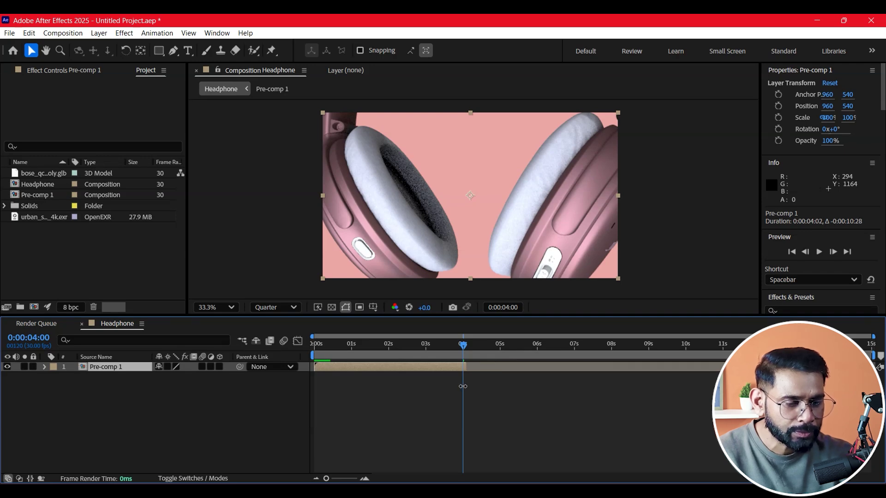
{"action": "left_click", "coordinate": [465, 393]}
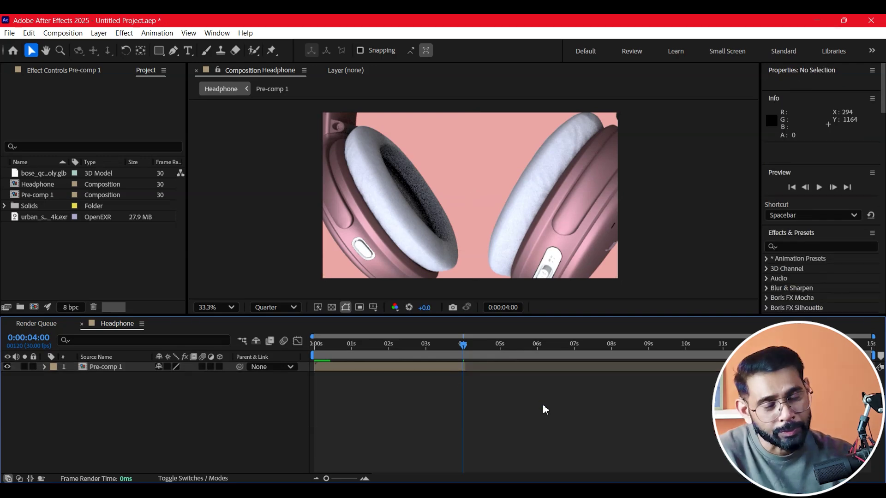
- Duplicate Pre-comp 1 as Pre-comp 2, start it at 4 seconds, and open it
{"action": "left_click", "coordinate": [32, 195]}
{"action": "key", "text": "ctrl+d"}
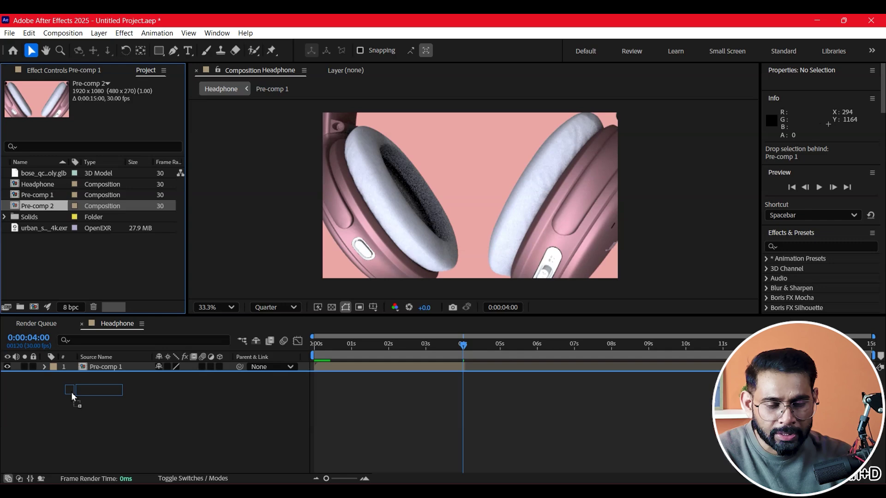
{"action": "left_click_drag", "start_coordinate": [24, 229], "coordinate": [71, 395]}
{"action": "left_click_drag", "start_coordinate": [475, 381], "coordinate": [496, 379]}
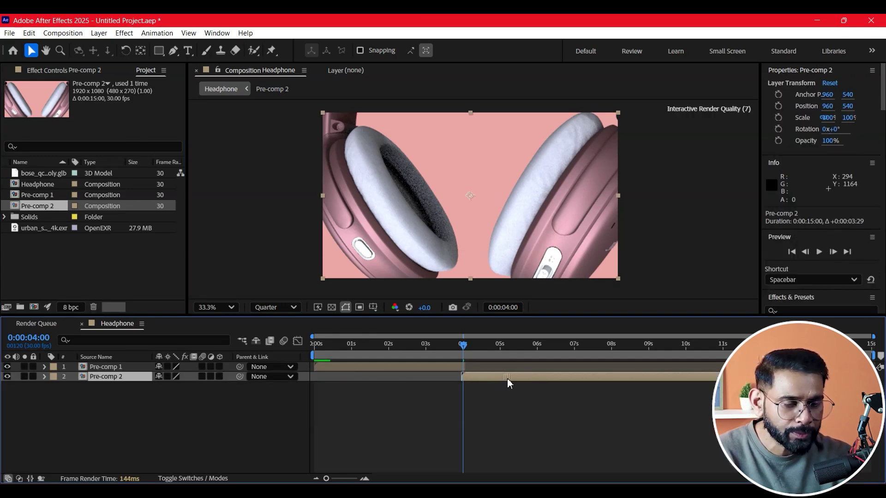
{"action": "left_click_drag", "start_coordinate": [505, 383], "coordinate": [508, 383]}
{"action": "left_click_drag", "start_coordinate": [482, 350], "coordinate": [472, 358]}
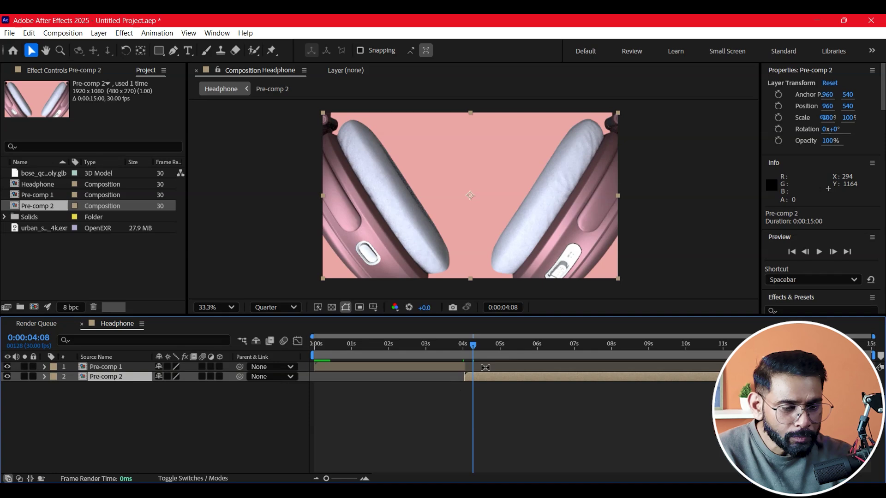
{"action": "double_click", "coordinate": [482, 377]}
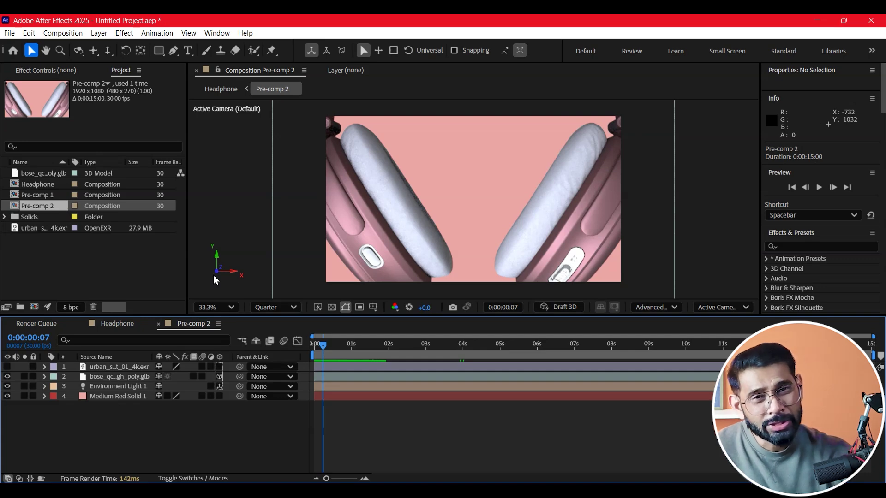
- Delete the headphone model's old Z Rotation keyframes in Pre-comp 2
{"action": "mouse_move", "coordinate": [323, 344]}
{"action": "left_mouse_down"}
{"action": "mouse_move", "coordinate": [313, 350]}
{"action": "mouse_move", "coordinate": [331, 347]}
{"action": "left_mouse_up"}
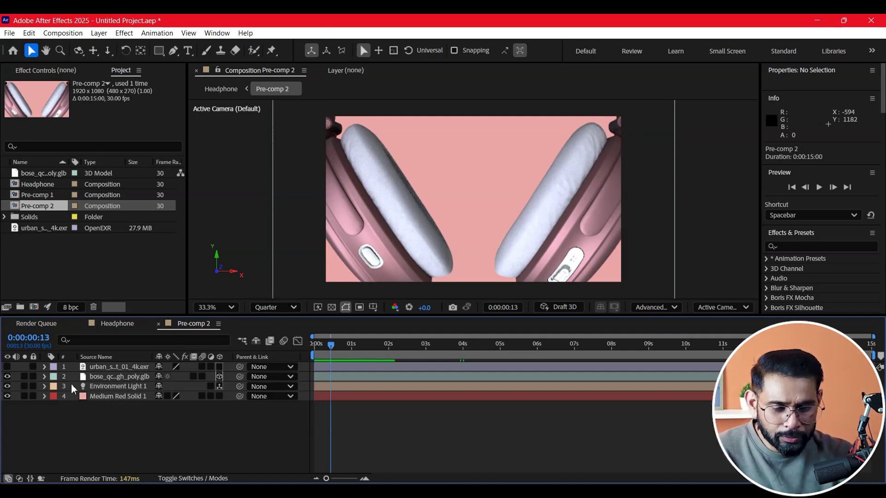
{"action": "key", "text": "Page_Down"}
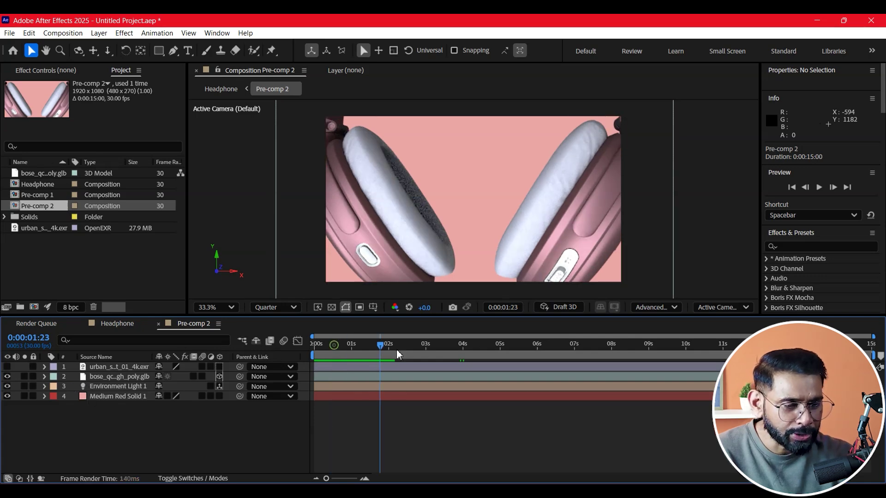
{"action": "left_click", "coordinate": [44, 387]}
{"action": "left_click", "coordinate": [44, 386]}
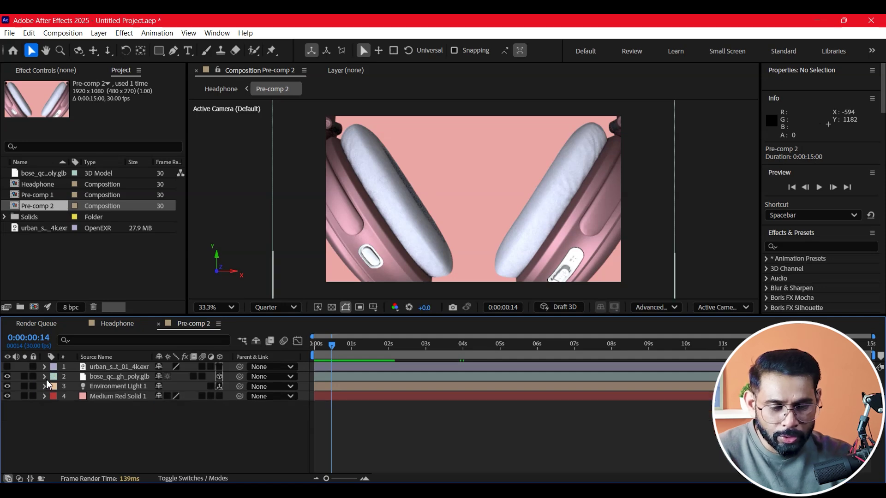
{"action": "left_click", "coordinate": [44, 376]}
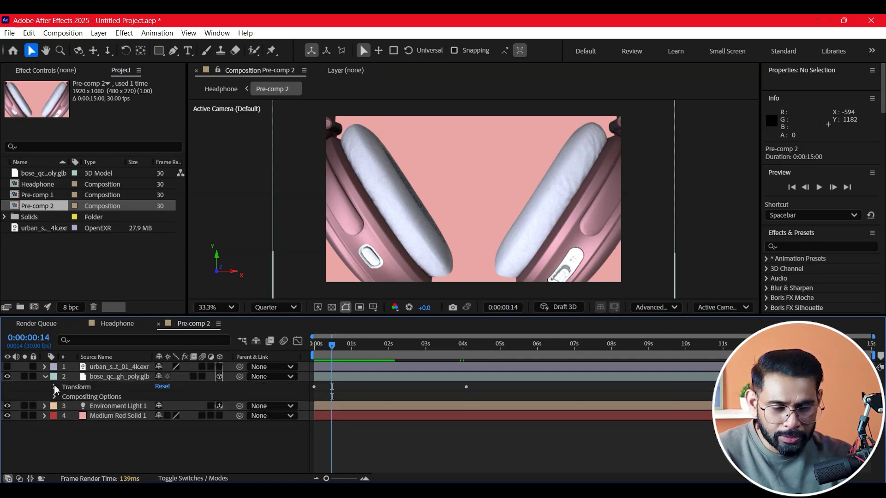
{"action": "left_click", "coordinate": [55, 387]}
{"action": "left_click_drag", "start_coordinate": [496, 478], "coordinate": [306, 452]}
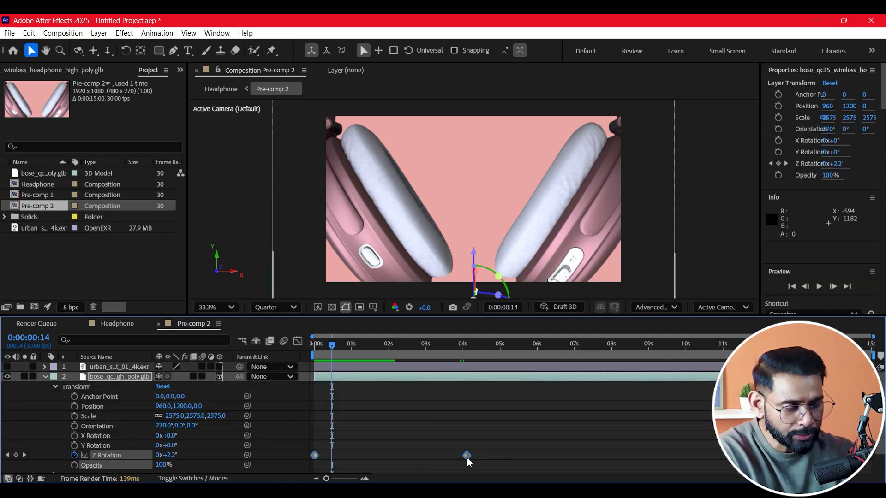
{"action": "key", "text": "Delete"}
- At the first frame, spin the headphone on Z and tilt it 5° on X
{"action": "left_click_drag", "start_coordinate": [332, 345], "coordinate": [303, 355]}
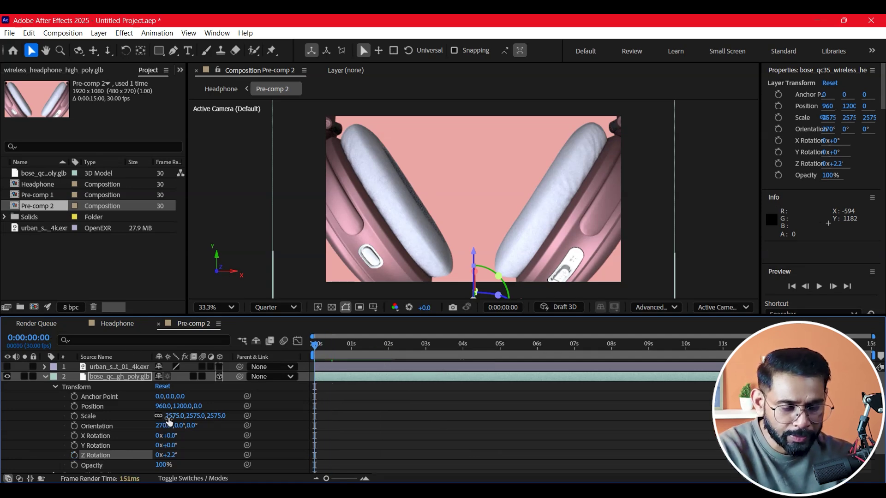
{"action": "key", "text": "r"}
{"action": "left_click_drag", "start_coordinate": [174, 415], "coordinate": [238, 416]}
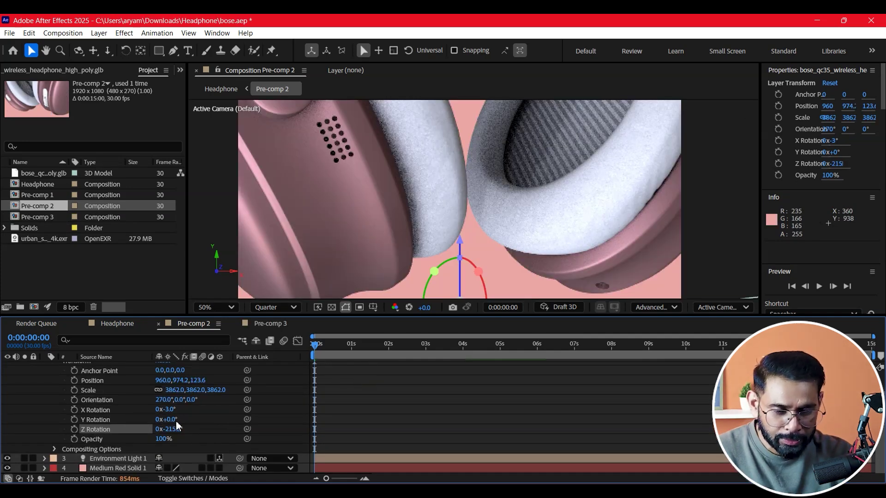
{"action": "left_click_drag", "start_coordinate": [174, 419], "coordinate": [180, 427]}
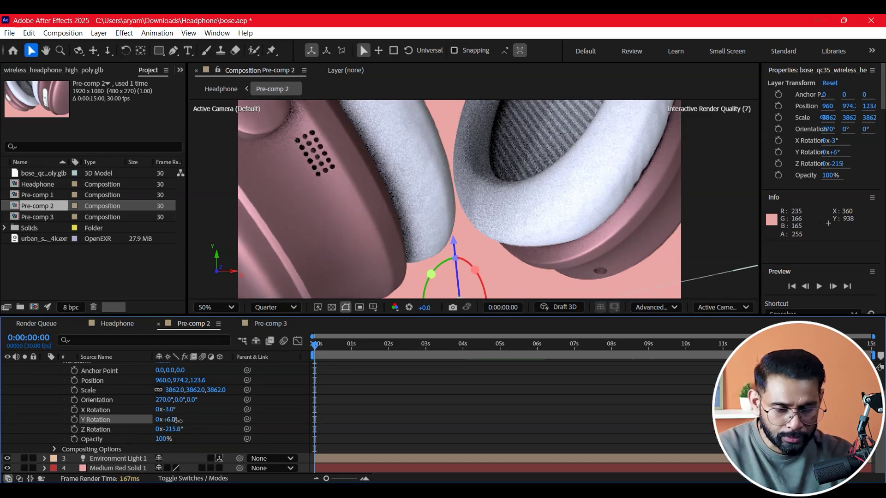
{"action": "key", "text": "ctrl+z"}
{"action": "mouse_move", "coordinate": [170, 409]}
{"action": "left_mouse_down"}
{"action": "mouse_move", "coordinate": [182, 409]}
{"action": "mouse_move", "coordinate": [180, 429]}
{"action": "left_mouse_up"}
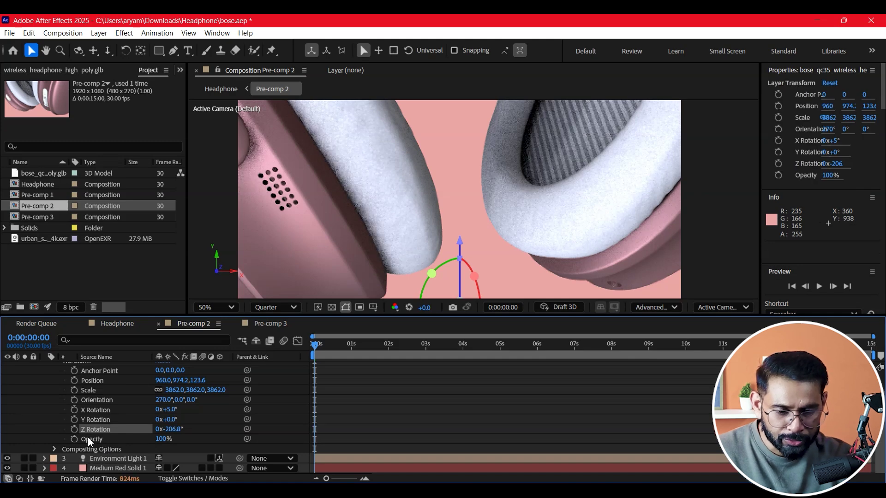
- Keyframe Z Rotation at 0s and at 3:29, ending at -219.8°
{"action": "left_click", "coordinate": [74, 429]}
{"action": "left_click", "coordinate": [428, 354]}
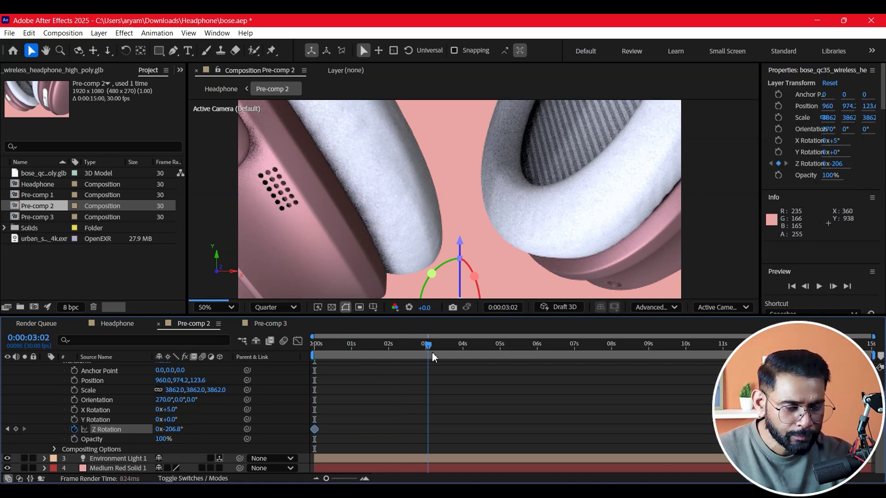
{"action": "left_click_drag", "start_coordinate": [452, 352], "coordinate": [461, 353]}
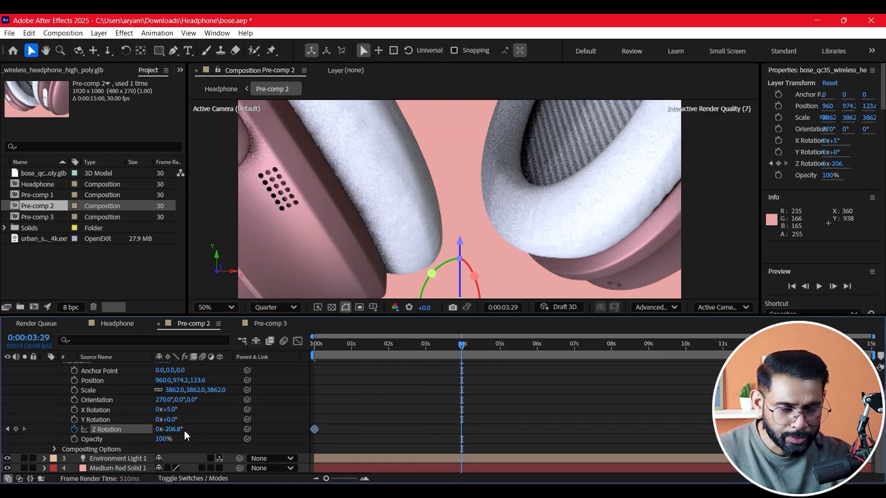
{"action": "left_click_drag", "start_coordinate": [176, 432], "coordinate": [186, 432]}
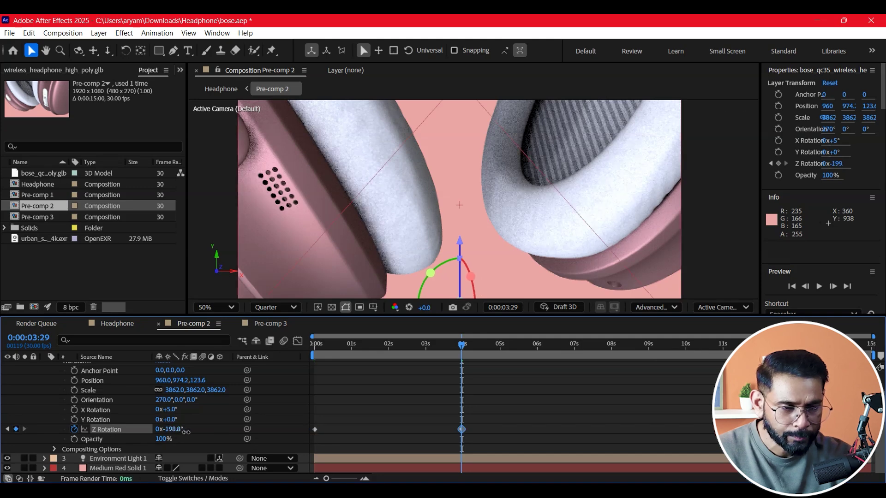
{"action": "left_click_drag", "start_coordinate": [178, 430], "coordinate": [171, 431]}
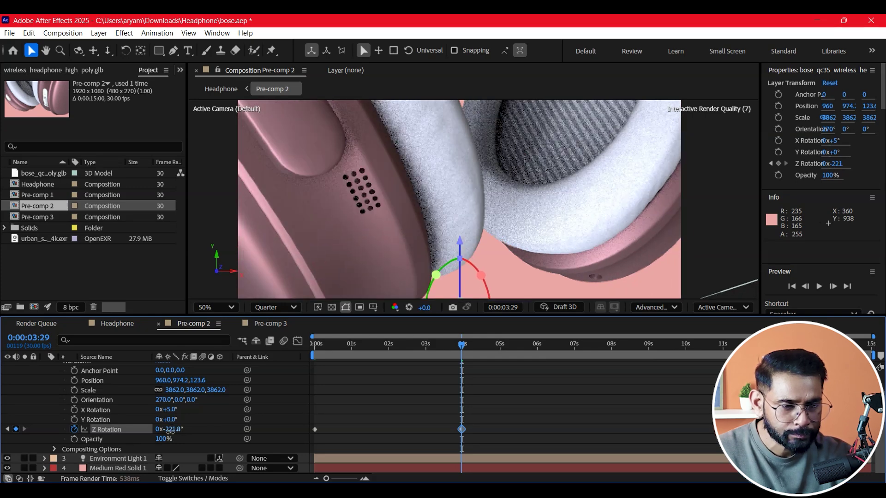
{"action": "left_click_drag", "start_coordinate": [169, 430], "coordinate": [174, 435]}
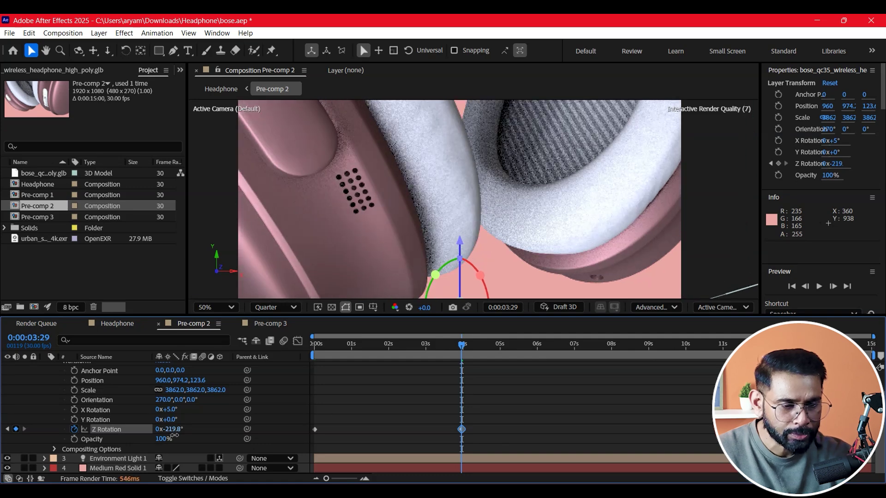
{"action": "left_click_drag", "start_coordinate": [449, 359], "coordinate": [278, 369]}
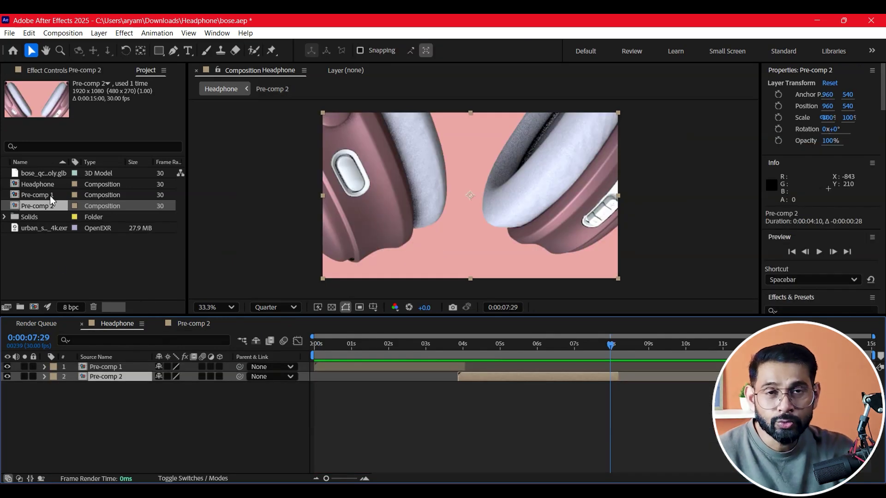
- Duplicate Pre-comp 2 as Pre-comp 3 and add it to the Headphone composition
{"action": "left_click", "coordinate": [33, 195]}
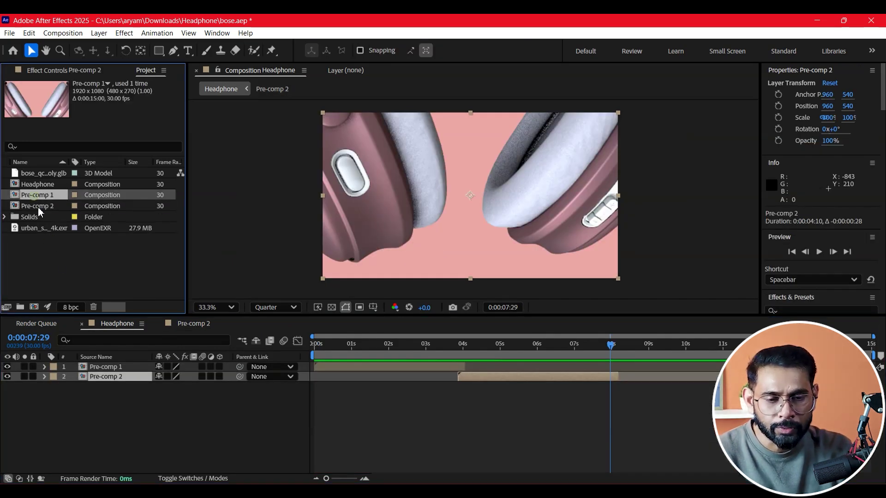
{"action": "left_click", "coordinate": [40, 206]}
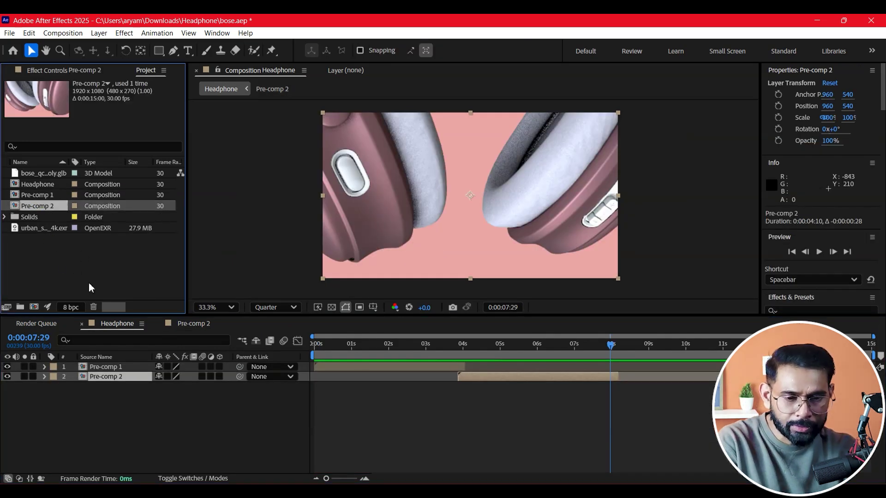
{"action": "key", "text": "ctrl+d"}
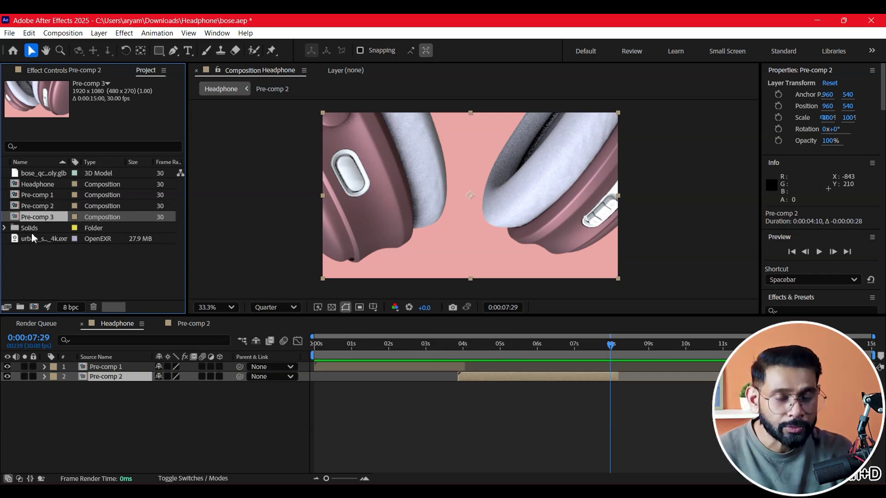
{"action": "left_click_drag", "start_coordinate": [24, 218], "coordinate": [73, 397]}
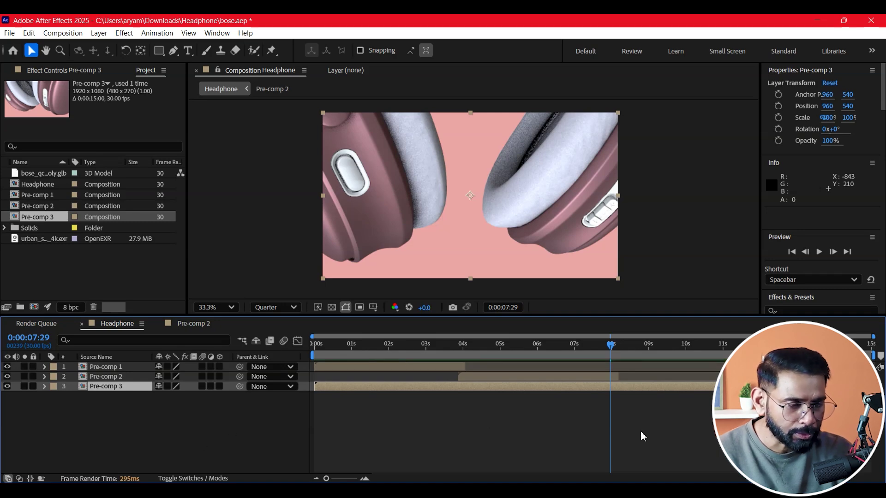
- Trim Pre-comp 3 and slide it to start at about 8 seconds, then open it
{"action": "left_click_drag", "start_coordinate": [869, 386], "coordinate": [444, 399]}
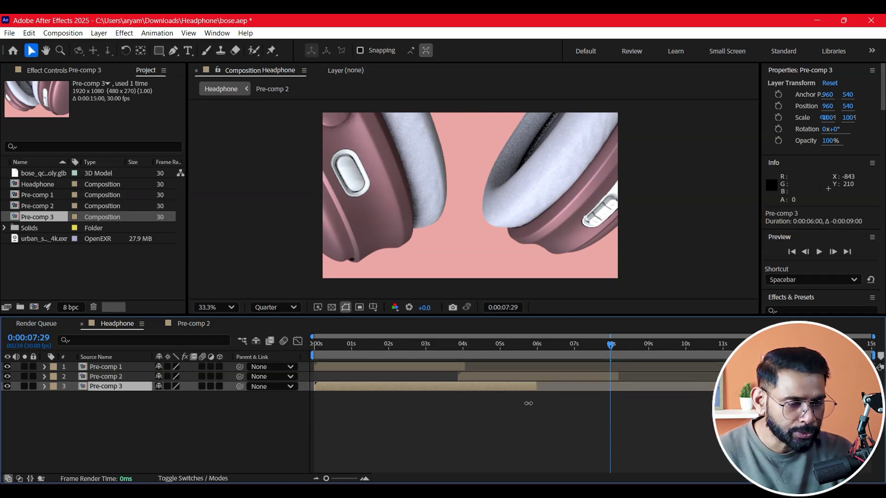
{"action": "mouse_move", "coordinate": [508, 390]}
{"action": "left_mouse_down"}
{"action": "mouse_move", "coordinate": [710, 399]}
{"action": "mouse_move", "coordinate": [715, 386]}
{"action": "left_mouse_up"}
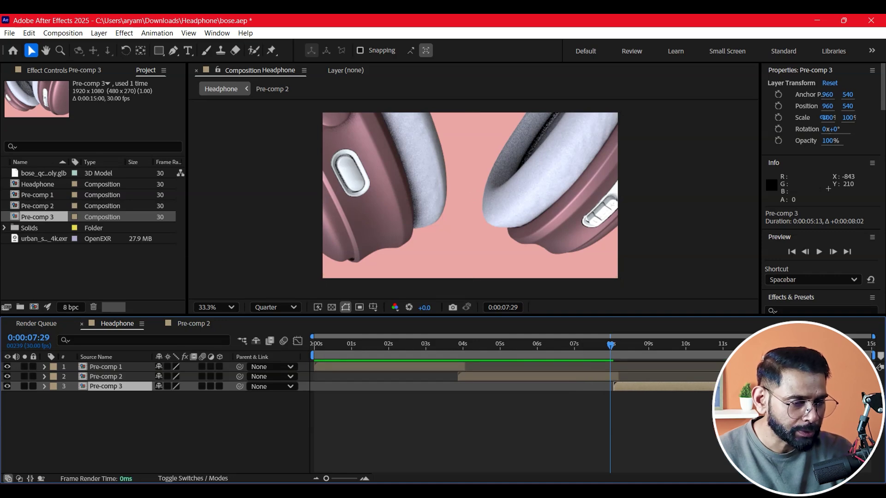
{"action": "left_click_drag", "start_coordinate": [812, 386], "coordinate": [772, 386]}
{"action": "left_click_drag", "start_coordinate": [603, 353], "coordinate": [616, 360]}
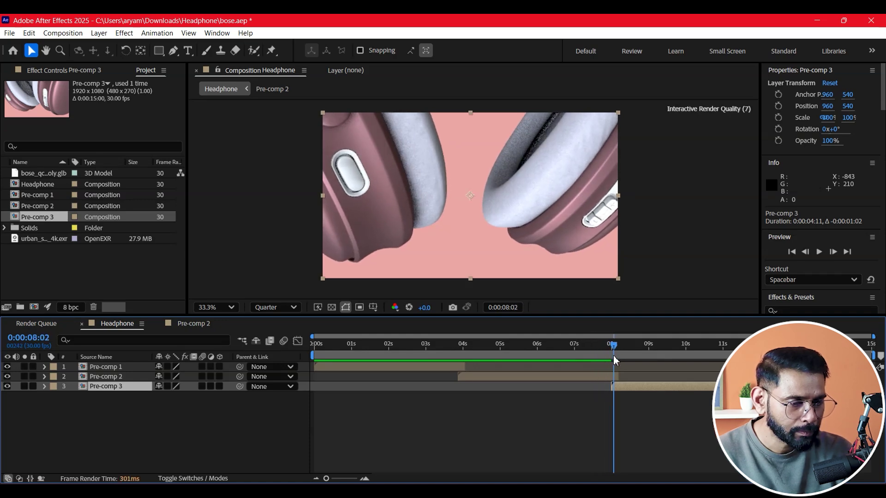
{"action": "left_click", "coordinate": [618, 371]}
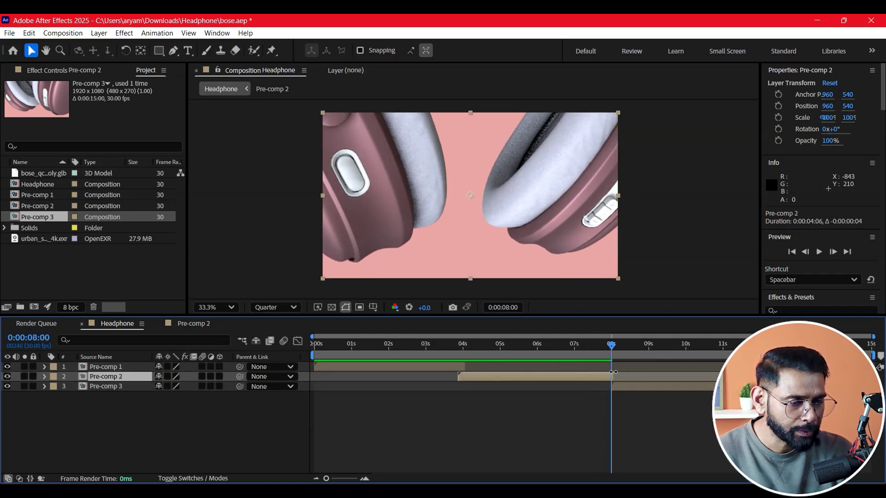
{"action": "left_click_drag", "start_coordinate": [612, 346], "coordinate": [630, 353]}
{"action": "left_click", "coordinate": [654, 391]}
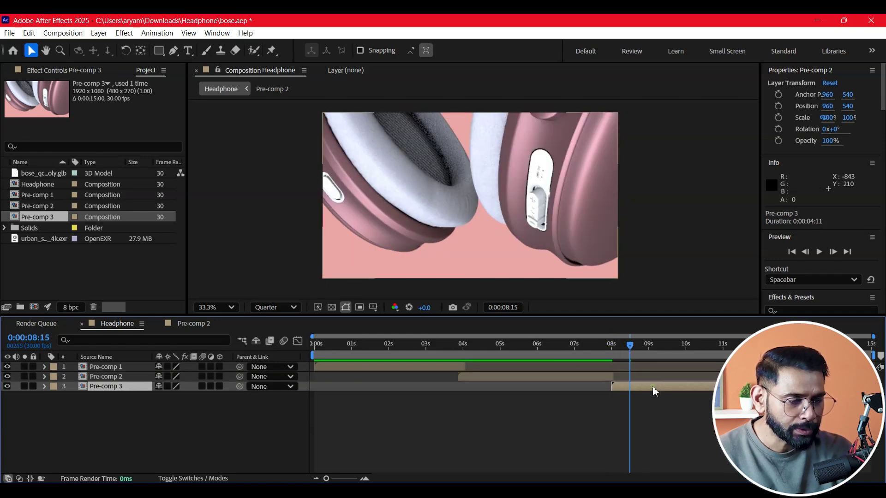
{"action": "left_click_drag", "start_coordinate": [642, 387], "coordinate": [644, 386]}
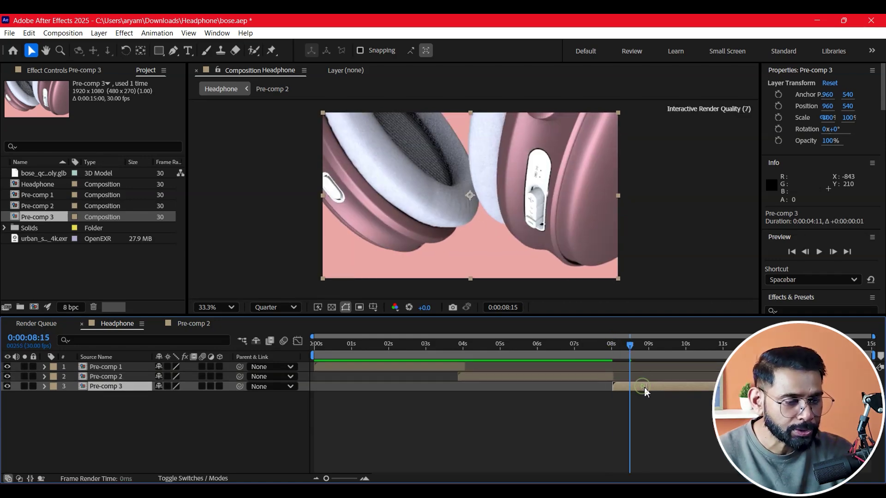
{"action": "double_click", "coordinate": [644, 387]}
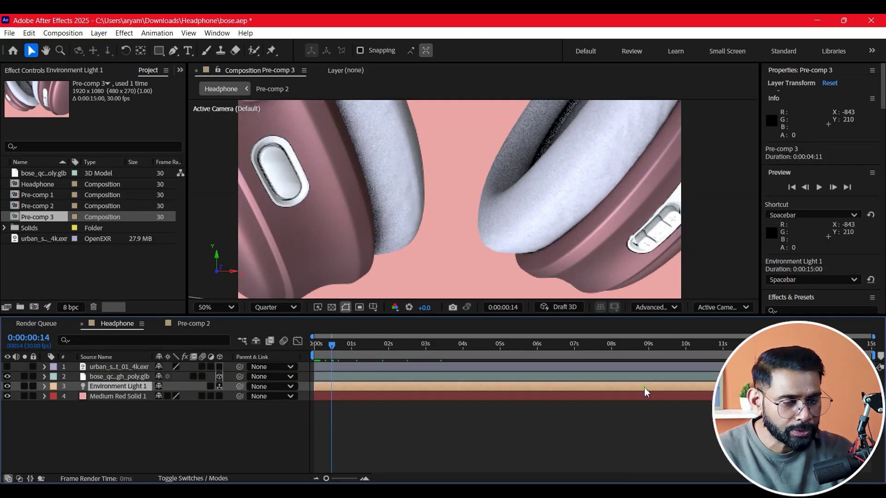
- Delete the Z Rotation keyframes copied into Pre-comp 3's headphone
{"action": "left_click_drag", "start_coordinate": [359, 352], "coordinate": [309, 353]}
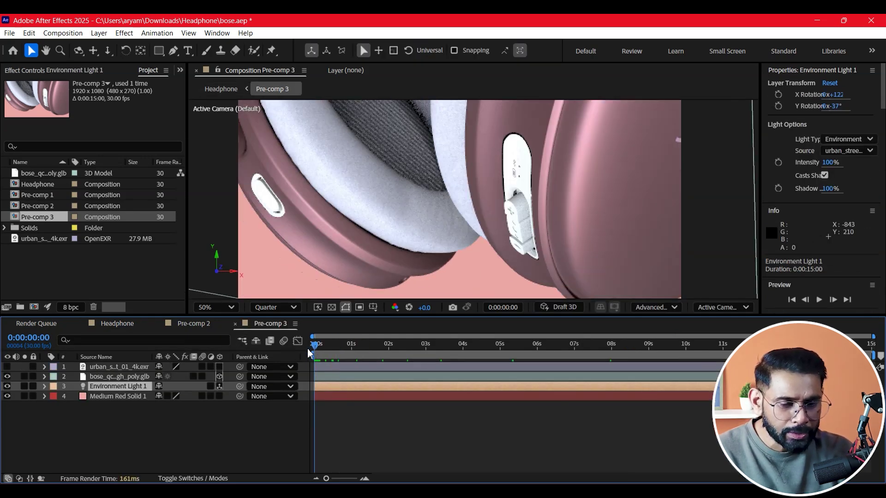
{"action": "left_click", "coordinate": [44, 376]}
{"action": "left_click", "coordinate": [55, 386]}
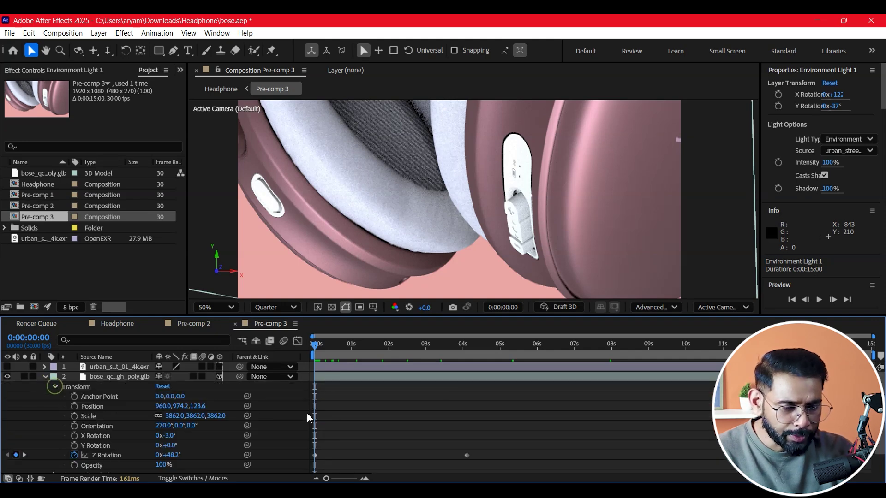
{"action": "left_click_drag", "start_coordinate": [483, 431], "coordinate": [303, 452]}
{"action": "key", "text": "Delete"}
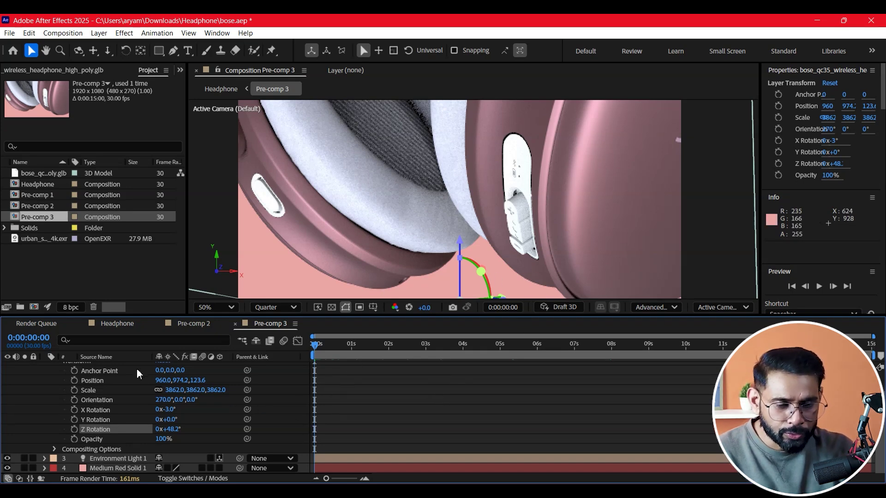
- Scale the headphone to 3526, frame the earcup at 960, 1615.5, 90, and keyframe Position
{"action": "mouse_move", "coordinate": [175, 432]}
{"action": "left_mouse_down"}
{"action": "mouse_move", "coordinate": [307, 425]}
{"action": "mouse_move", "coordinate": [297, 424]}
{"action": "left_mouse_up"}
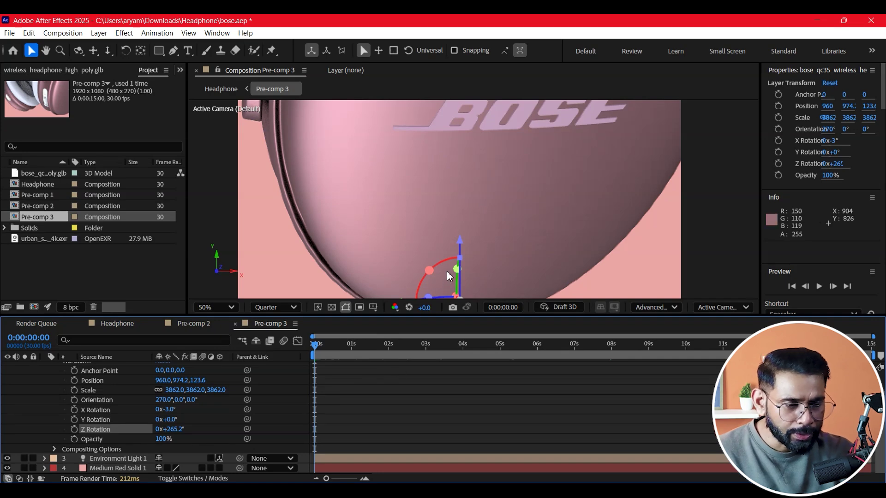
{"action": "mouse_move", "coordinate": [460, 243]}
{"action": "left_mouse_down"}
{"action": "mouse_move", "coordinate": [449, 358]}
{"action": "mouse_move", "coordinate": [431, 356]}
{"action": "left_mouse_up"}
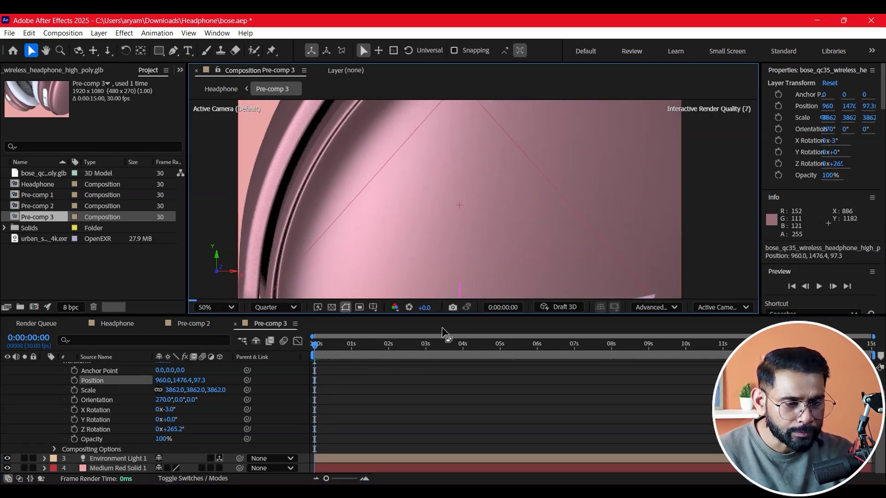
{"action": "key", "text": "comma"}
{"action": "key", "text": "comma"}
{"action": "key", "text": "comma"}
{"action": "key", "text": "period"}
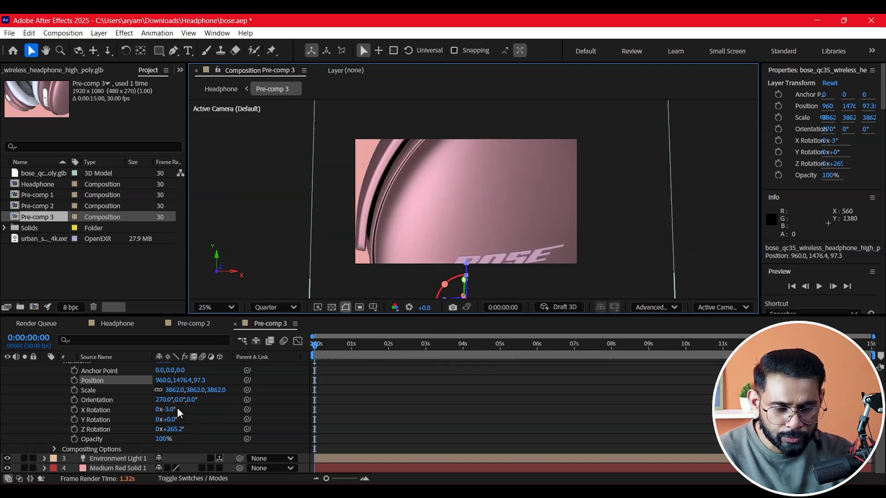
{"action": "left_click_drag", "start_coordinate": [204, 389], "coordinate": [184, 390]}
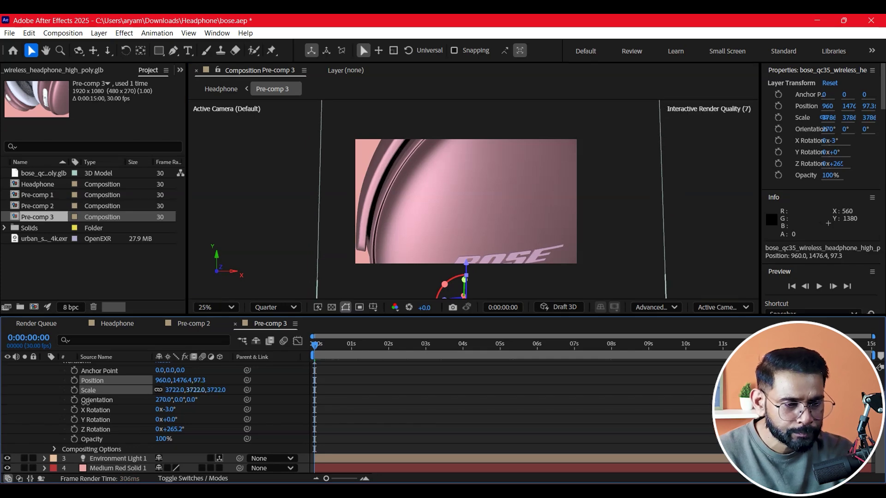
{"action": "left_click_drag", "start_coordinate": [466, 277], "coordinate": [475, 281]}
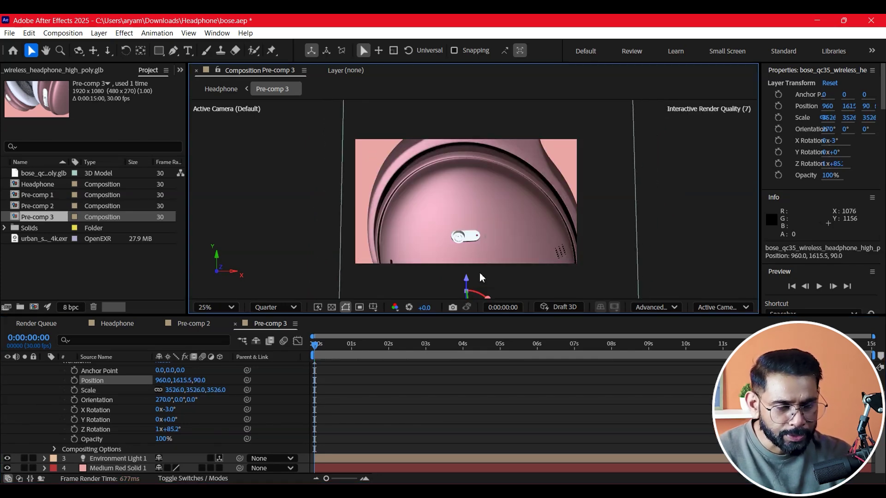
{"action": "left_click", "coordinate": [74, 381]}
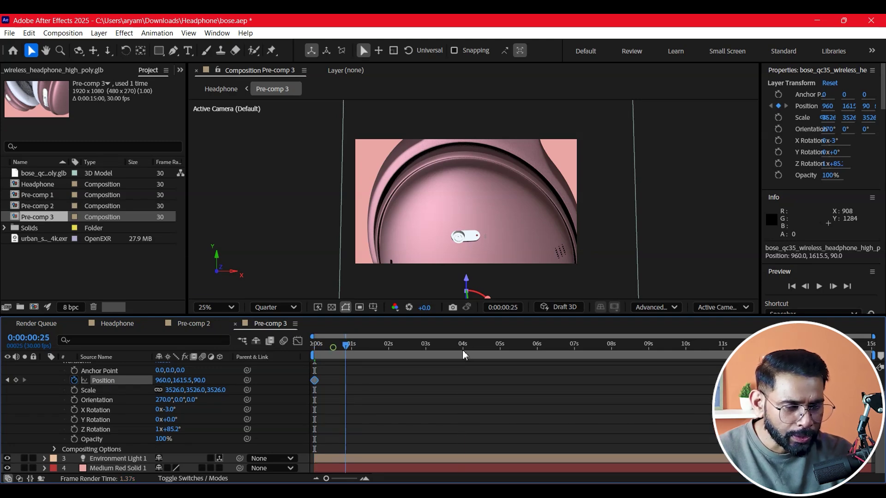
- At about 4 seconds, move the headphone to 884.3, 1158.1, 107.6 to centre the BOSE logo
{"action": "left_click_drag", "start_coordinate": [464, 354], "coordinate": [462, 355]}
{"action": "left_click_drag", "start_coordinate": [466, 278], "coordinate": [465, 210]}
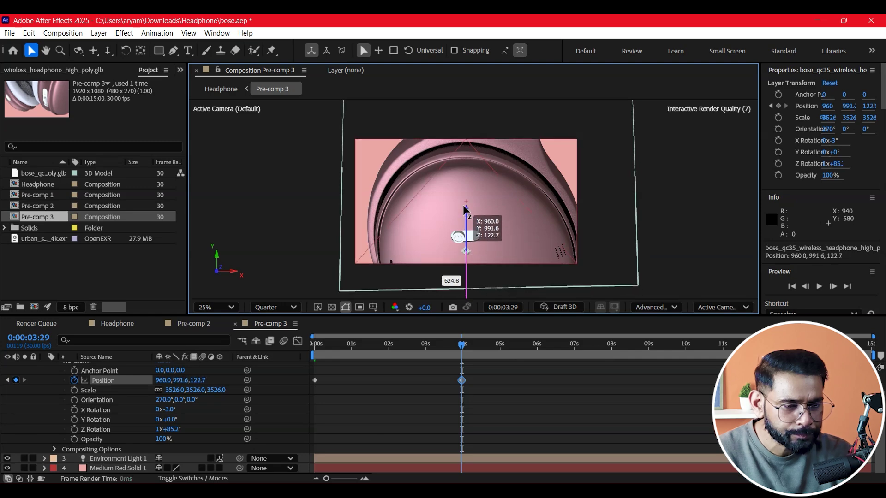
{"action": "left_click_drag", "start_coordinate": [464, 209], "coordinate": [463, 232]}
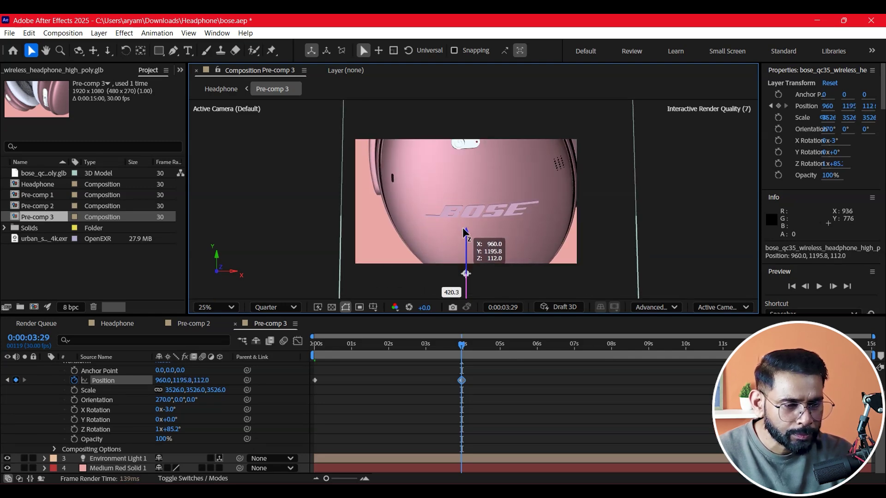
{"action": "left_click_drag", "start_coordinate": [464, 232], "coordinate": [464, 232]}
{"action": "left_click_drag", "start_coordinate": [506, 277], "coordinate": [499, 276]}
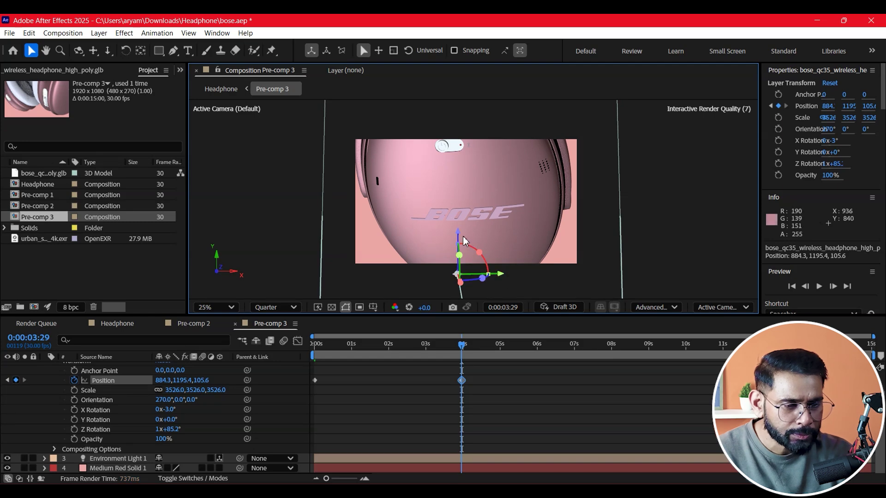
{"action": "left_click_drag", "start_coordinate": [459, 236], "coordinate": [459, 232]}
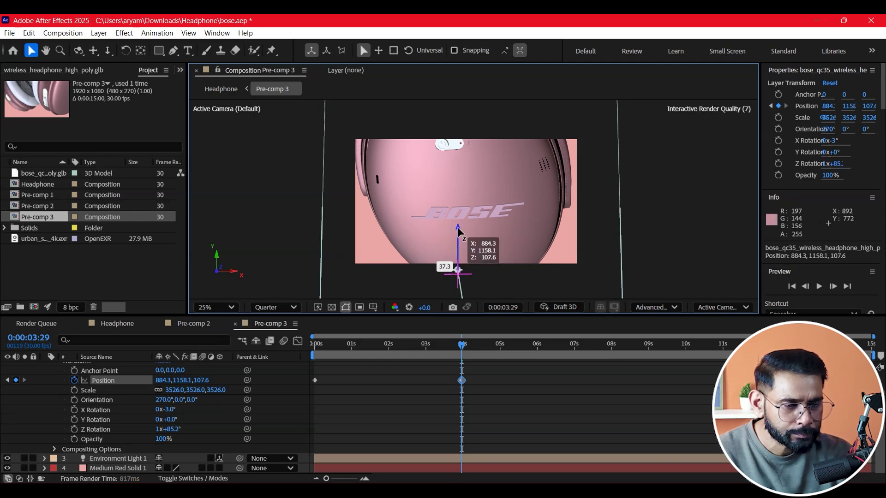
{"action": "left_click_drag", "start_coordinate": [459, 231], "coordinate": [459, 232]}
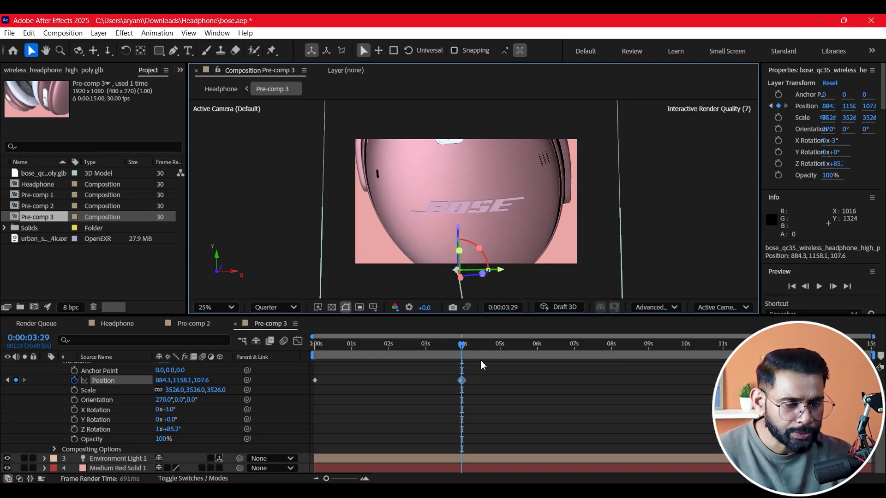
- Preview the position animation from the start, then collapse the headphone layer
{"action": "key", "text": "Home"}
{"action": "key", "text": "space"}
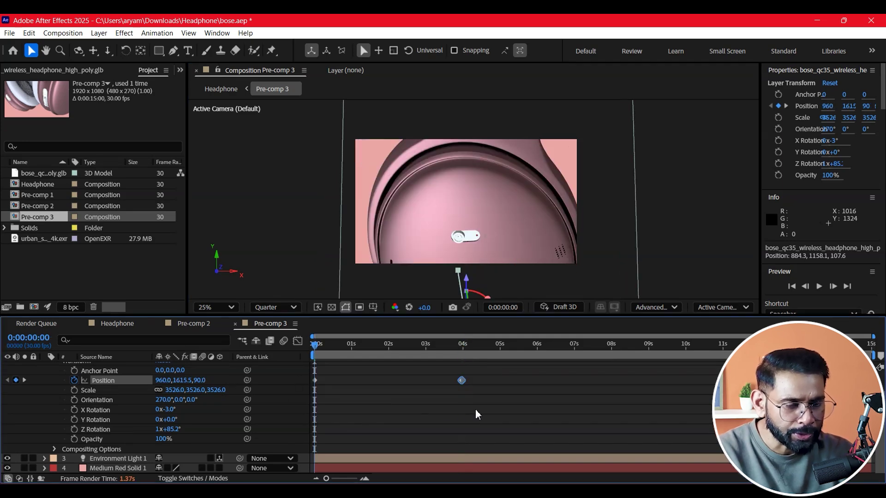
{"action": "key", "text": "space"}
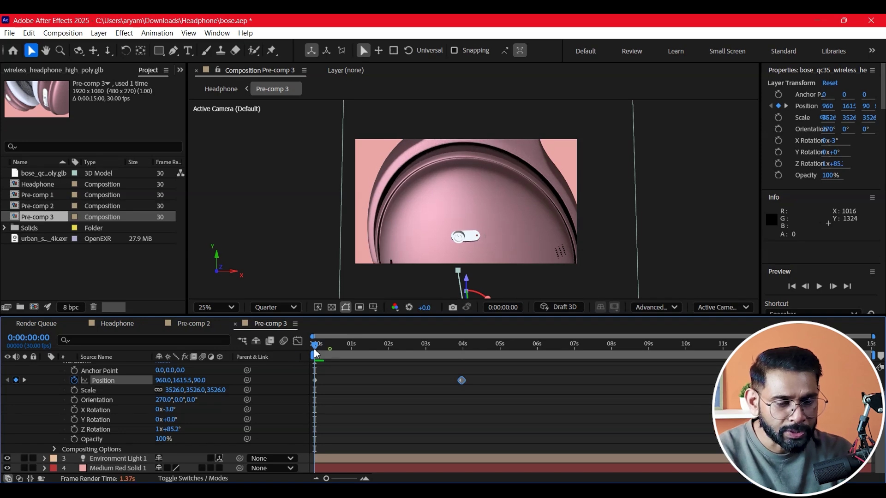
{"action": "scroll", "coordinate": [143, 414], "scroll_direction": "up", "scroll_amount": 2}
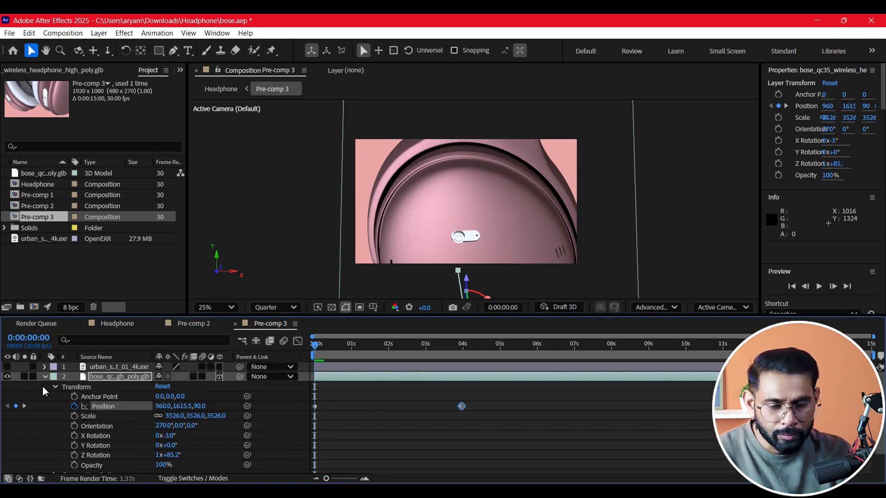
{"action": "left_click", "coordinate": [270, 382]}
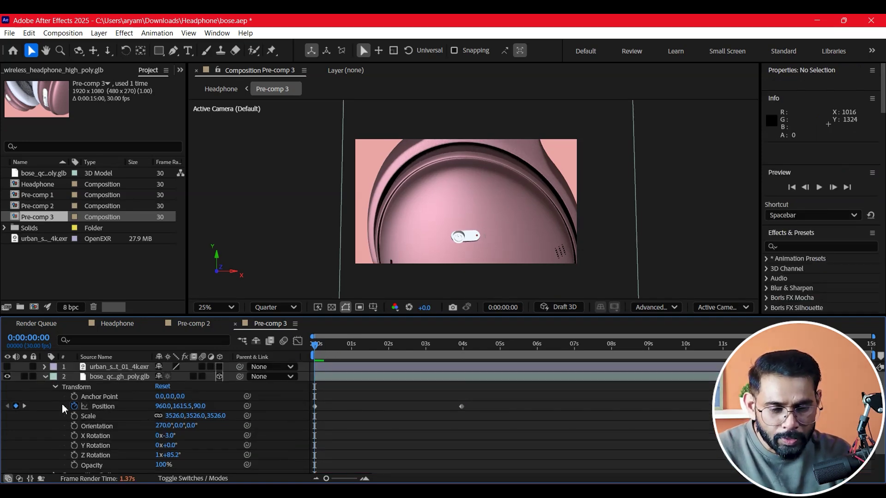
{"action": "left_click", "coordinate": [44, 376]}
{"action": "left_click", "coordinate": [108, 386]}
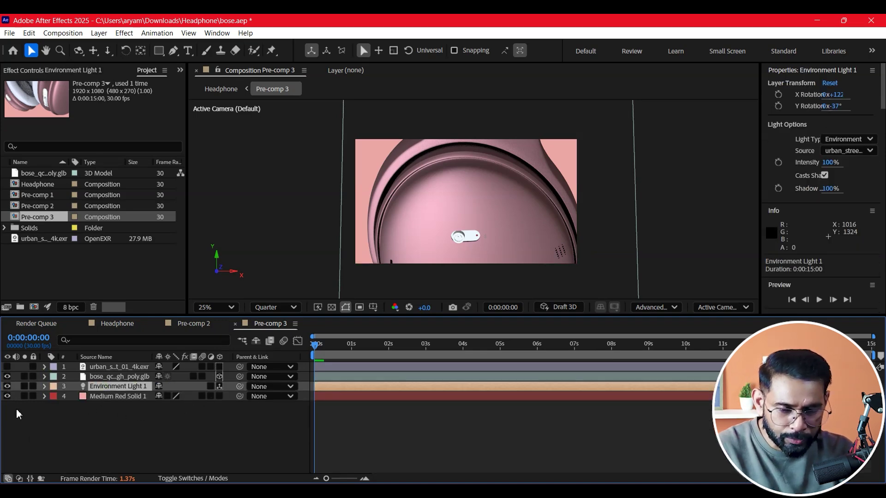
- Keyframe Environment Light 1's X and Y Rotation at 122° and -37° at the start
{"action": "left_click", "coordinate": [44, 386]}
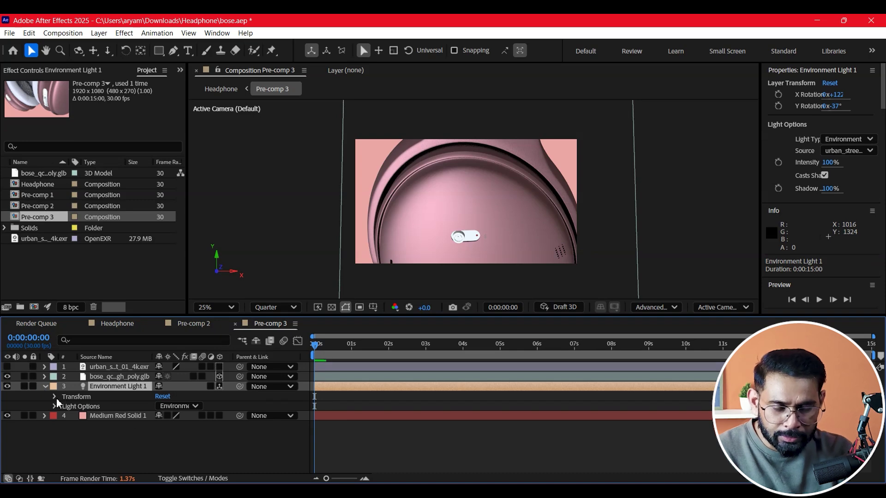
{"action": "left_click", "coordinate": [55, 397]}
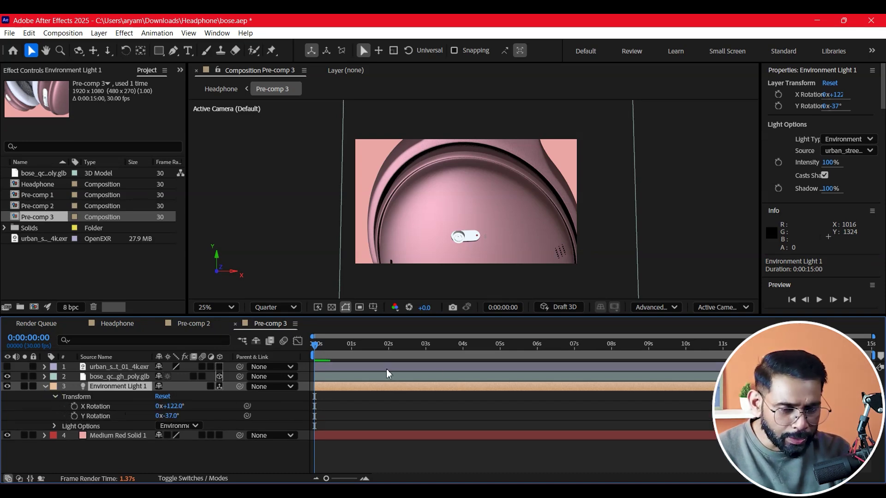
{"action": "left_click", "coordinate": [74, 406]}
{"action": "left_click", "coordinate": [74, 416]}
{"action": "left_click_drag", "start_coordinate": [315, 345], "coordinate": [464, 365]}
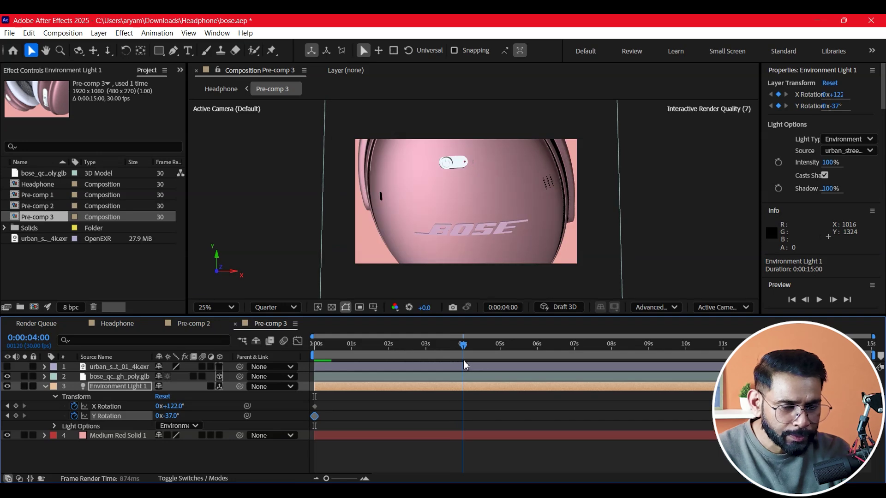
- At 4 seconds, set the light's X Rotation to 175° and Y Rotation to 82°
{"action": "left_click_drag", "start_coordinate": [171, 407], "coordinate": [206, 416]}
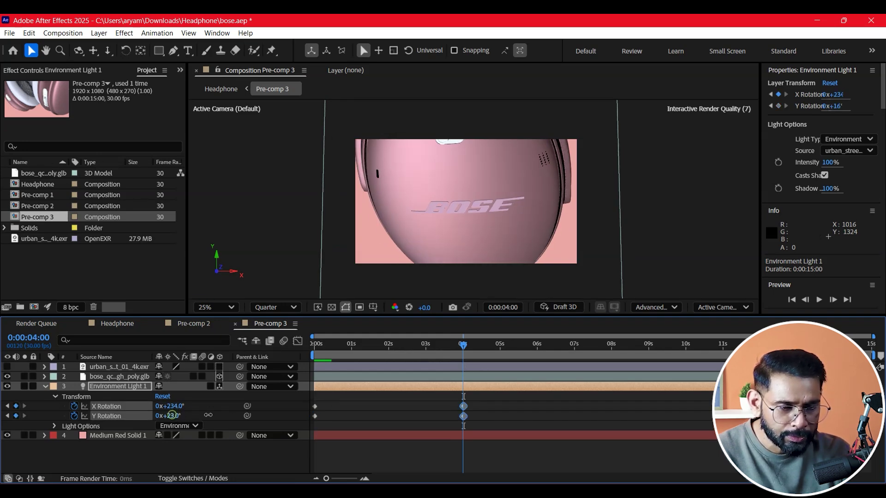
{"action": "left_click", "coordinate": [238, 415]}
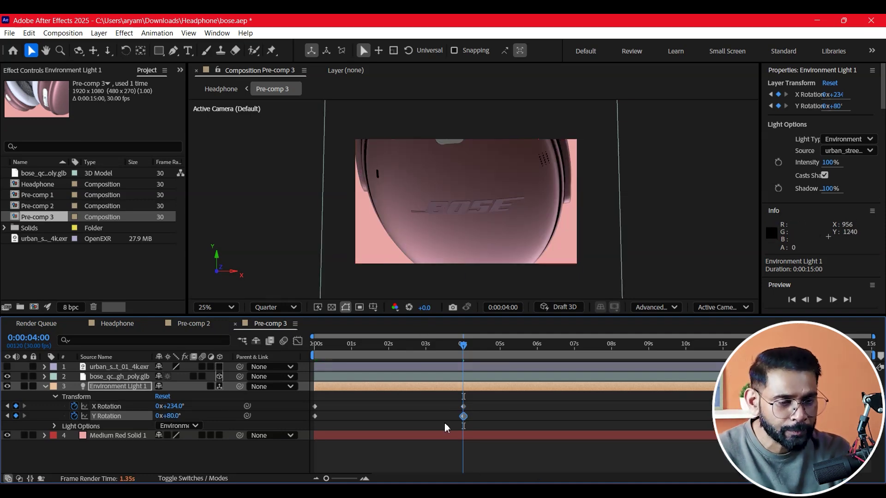
{"action": "left_click_drag", "start_coordinate": [169, 415], "coordinate": [124, 418]}
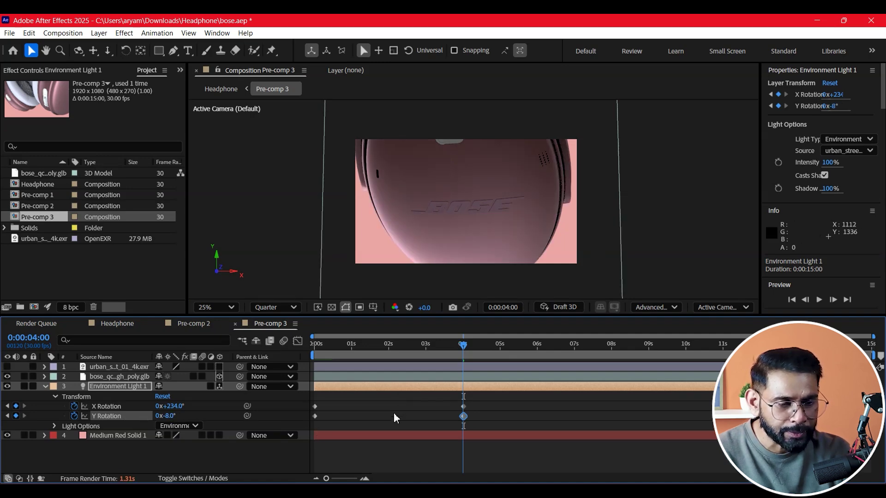
{"action": "left_click_drag", "start_coordinate": [175, 406], "coordinate": [141, 407]}
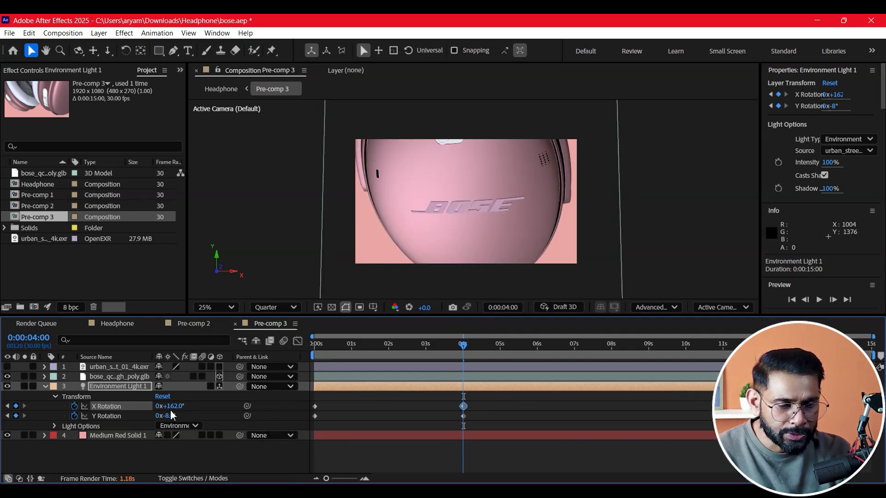
{"action": "left_click_drag", "start_coordinate": [176, 406], "coordinate": [326, 443]}
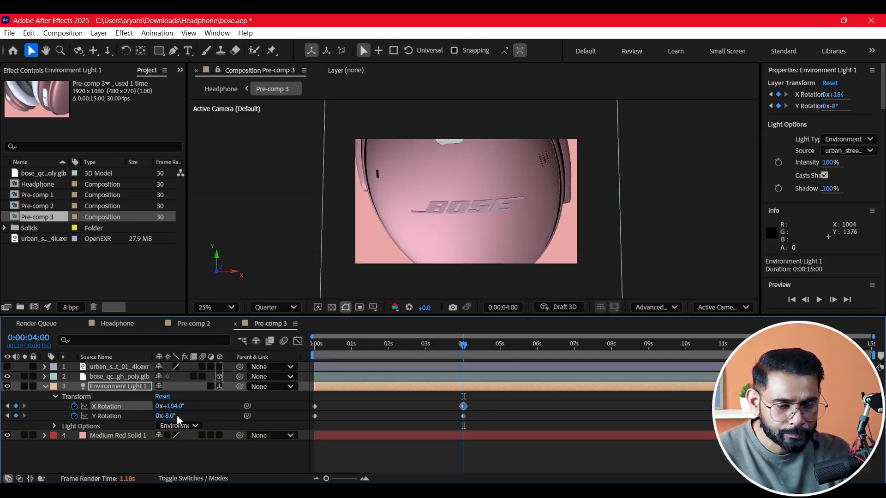
{"action": "left_click_drag", "start_coordinate": [175, 405], "coordinate": [353, 450]}
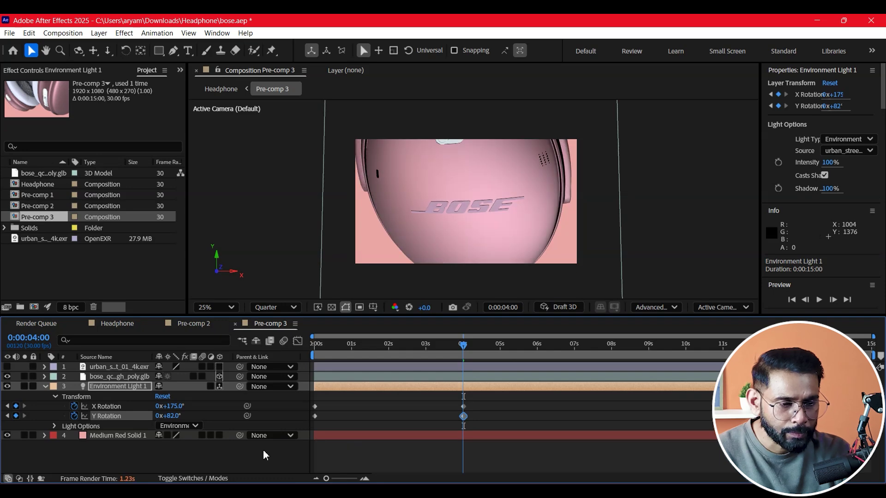
{"action": "key", "text": "Home"}
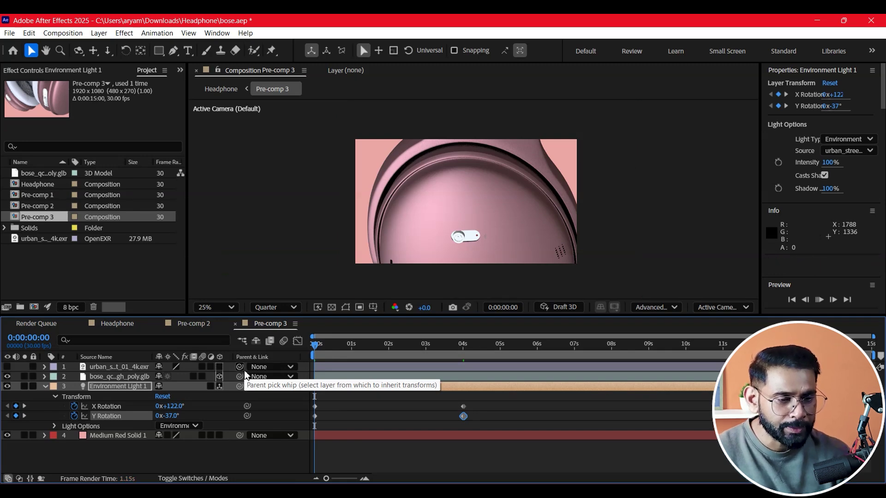
- Preview Pre-comp 3's light and position animation, then return to the Headphone composition
{"action": "key", "text": "space"}
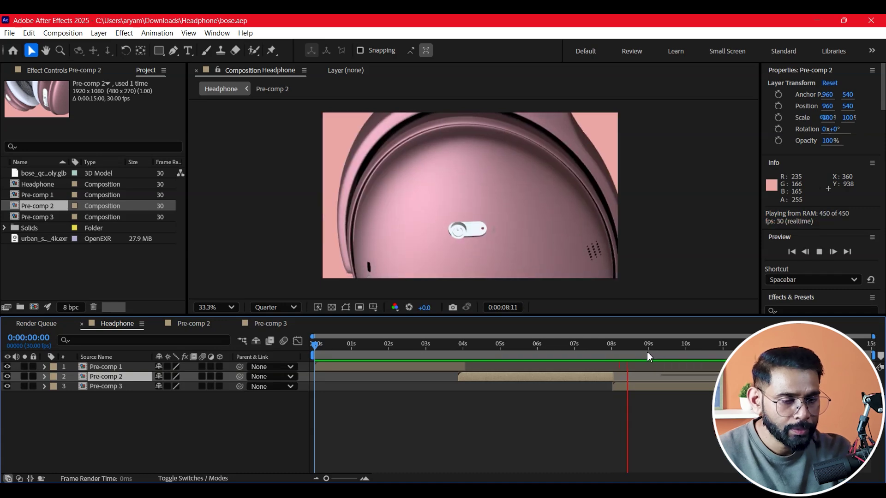
{"action": "left_click", "coordinate": [380, 346]}
- Play the Headphone composition from the start through 12:10, then save bose.aep
{"action": "key", "text": "Home"}
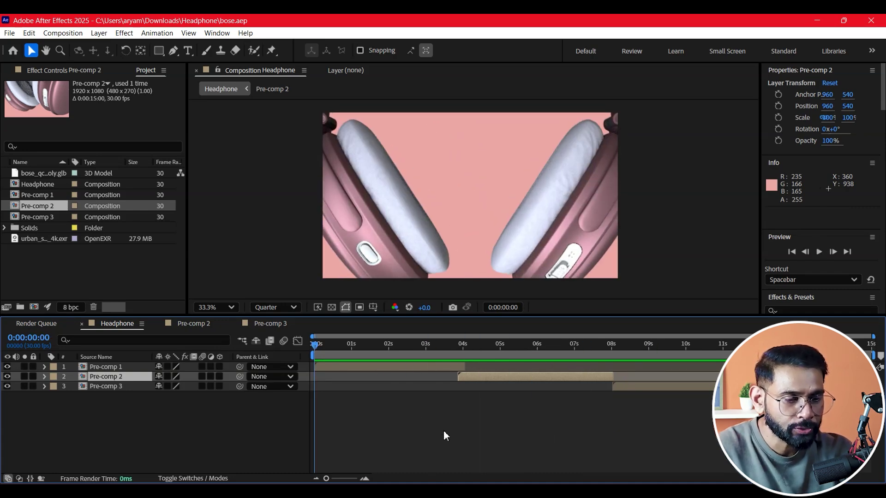
{"action": "key", "text": "space"}
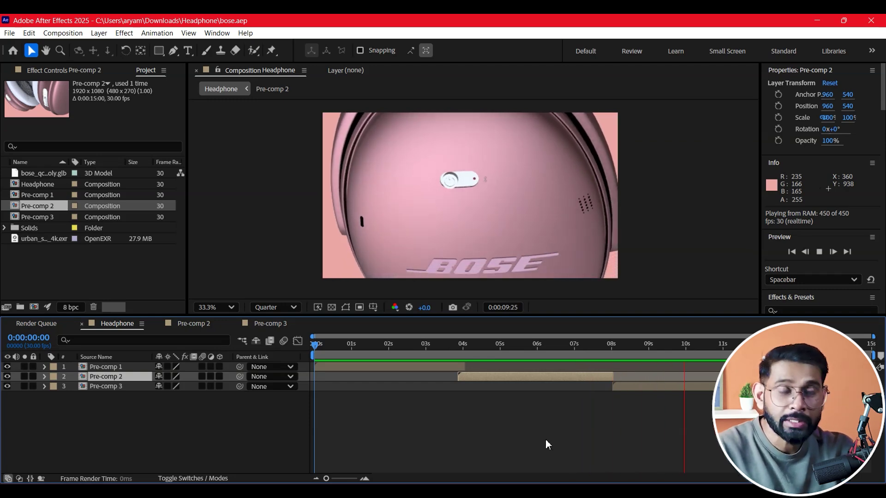
{"action": "key", "text": "space"}
{"action": "key", "text": "ctrl+s"}
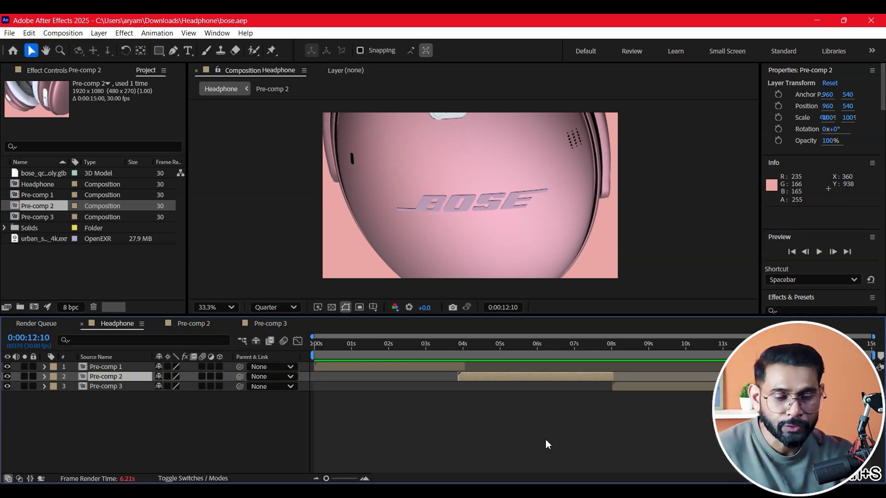
- Duplicate Pre-comp 3 as Pre-comp 4, place it at the end of the Headphone timeline, and open it
{"action": "left_click", "coordinate": [37, 220]}
{"action": "key", "text": "ctrl+d"}
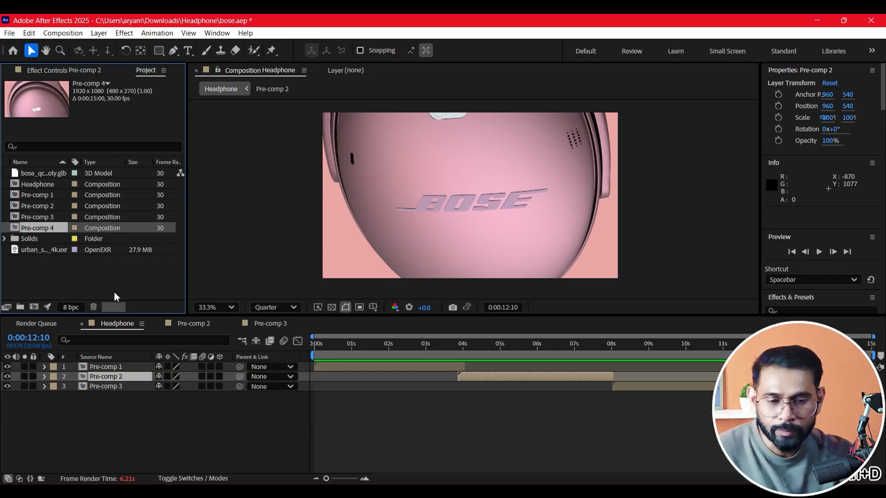
{"action": "mouse_move", "coordinate": [24, 228]}
{"action": "left_mouse_down"}
{"action": "mouse_move", "coordinate": [340, 434]}
{"action": "mouse_move", "coordinate": [138, 427]}
{"action": "left_mouse_up"}
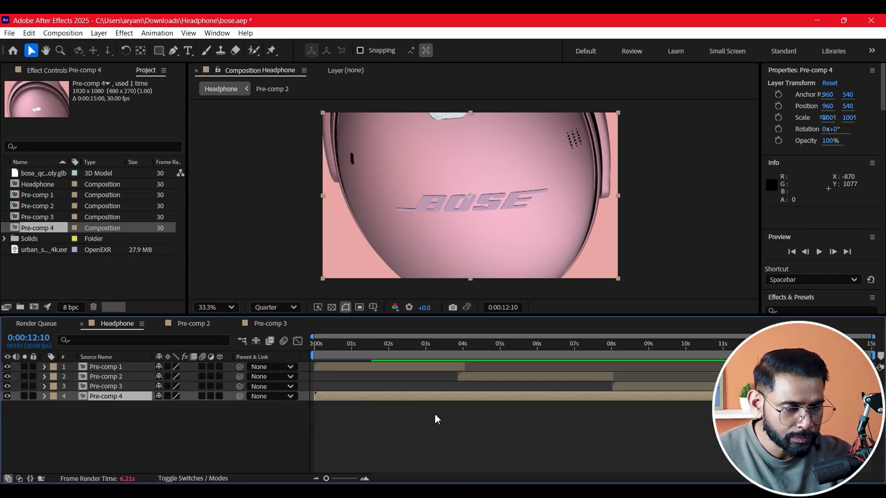
{"action": "left_click_drag", "start_coordinate": [332, 396], "coordinate": [788, 396]}
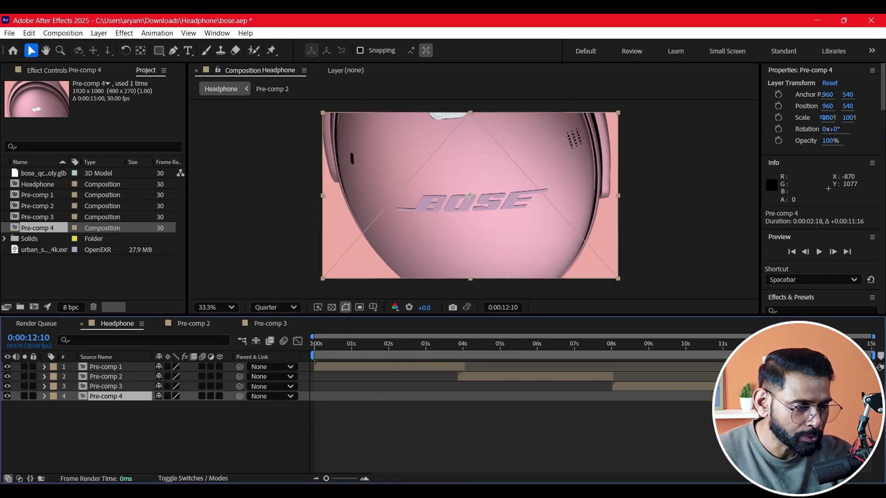
{"action": "left_click_drag", "start_coordinate": [789, 397], "coordinate": [783, 397]}
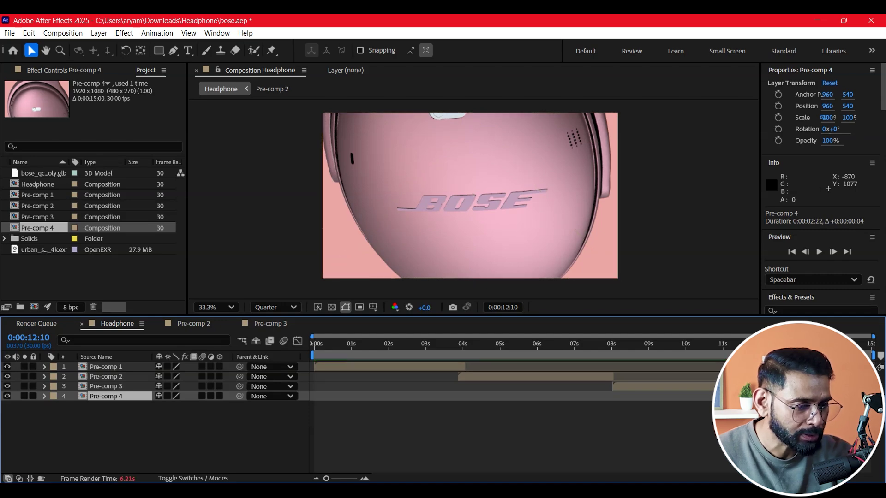
{"action": "double_click", "coordinate": [783, 396]}
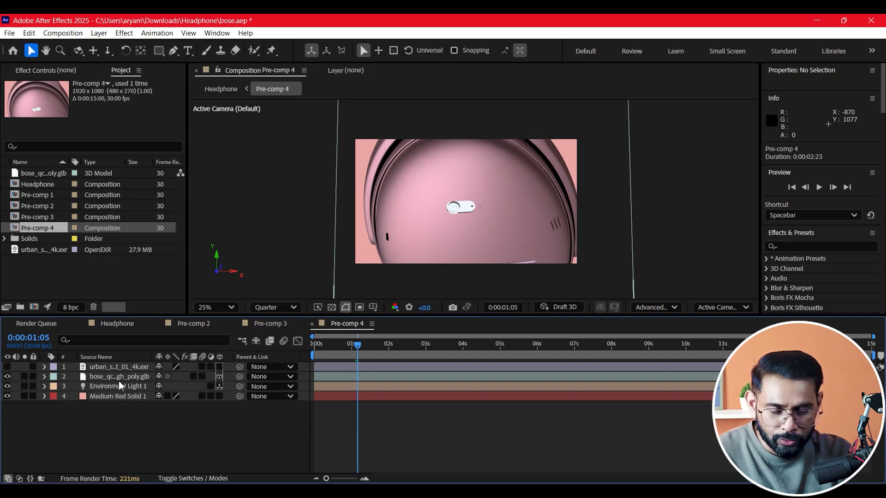
- Delete both Position keyframes from Pre-comp 4's headphone model
{"action": "left_click", "coordinate": [105, 377]}
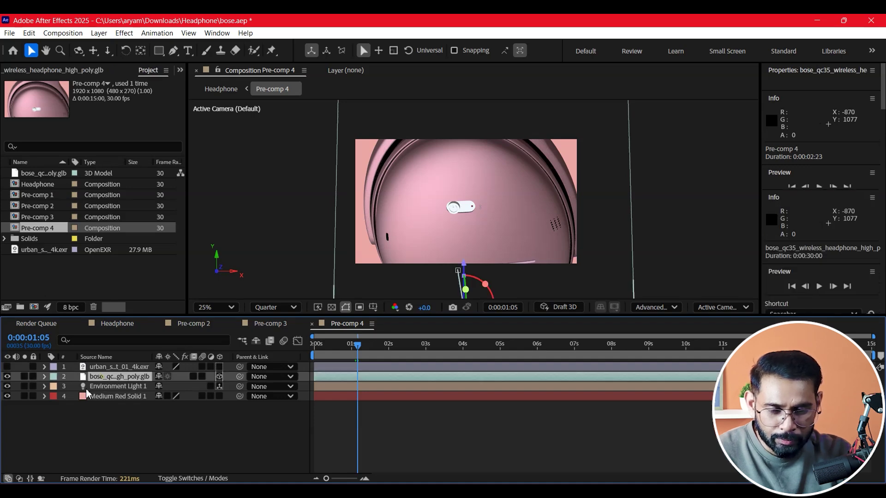
{"action": "left_click", "coordinate": [43, 376]}
{"action": "left_click", "coordinate": [504, 386]}
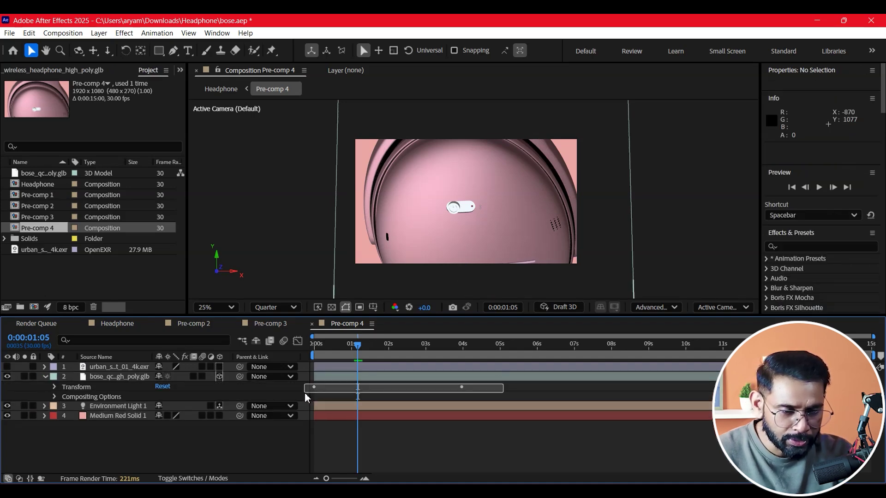
{"action": "left_click_drag", "start_coordinate": [306, 392], "coordinate": [307, 392]}
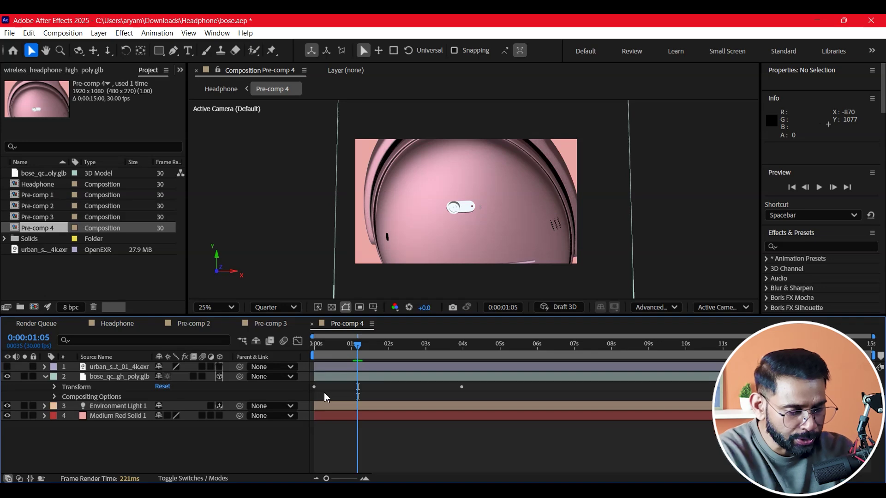
{"action": "left_click", "coordinate": [55, 388]}
{"action": "left_click_drag", "start_coordinate": [475, 400], "coordinate": [309, 427]}
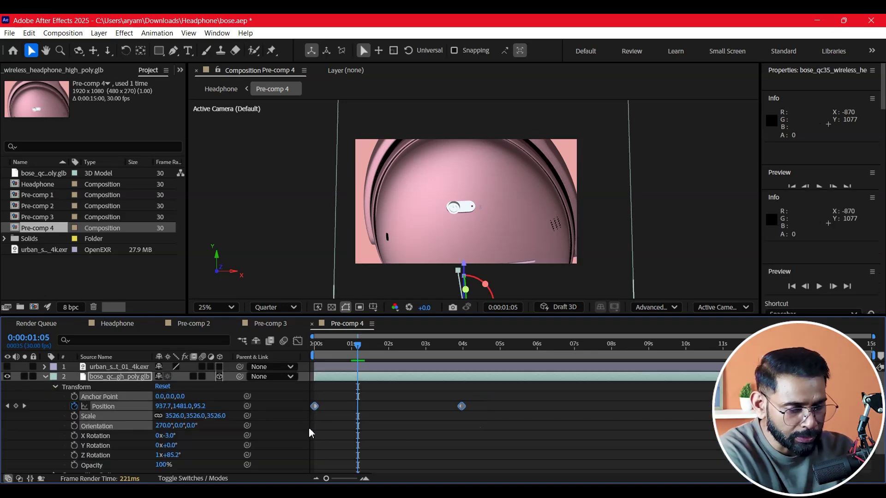
{"action": "key", "text": "Delete"}
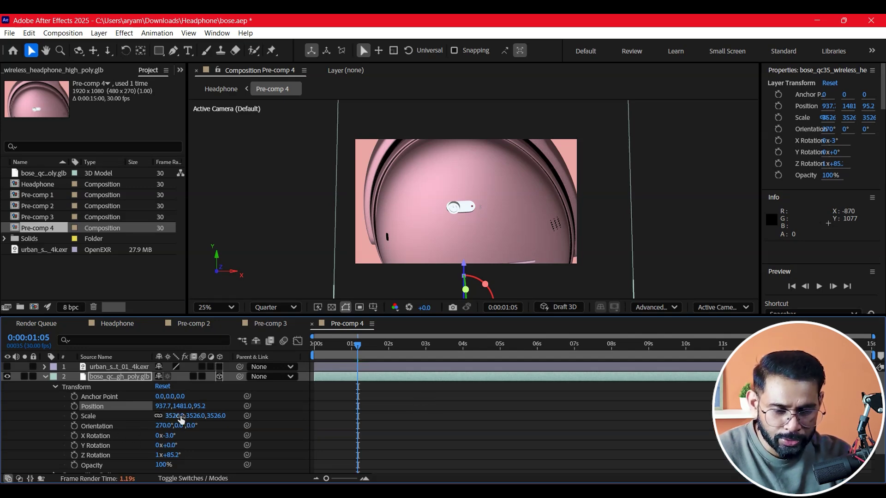
- Shrink the headphone to 832% scale and raise it to 937.7, 779.2, 132.0
{"action": "left_click_drag", "start_coordinate": [180, 419], "coordinate": [52, 440]}
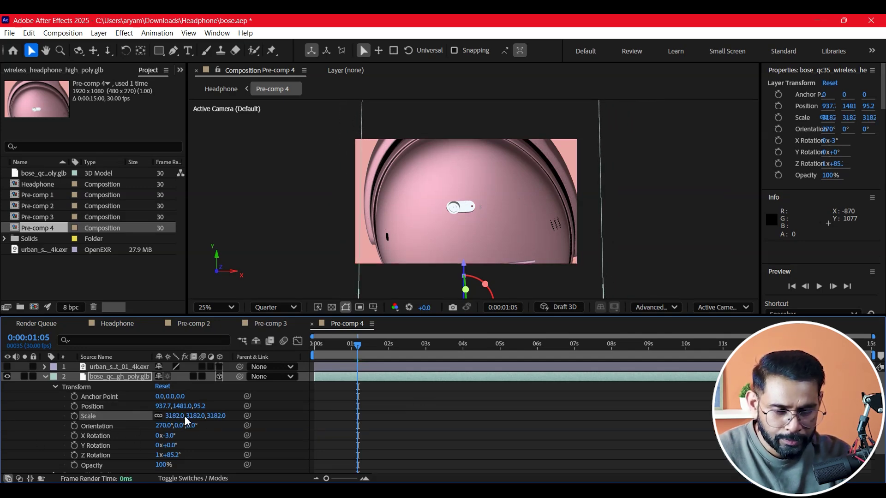
{"action": "left_click_drag", "start_coordinate": [176, 415], "coordinate": [116, 429]}
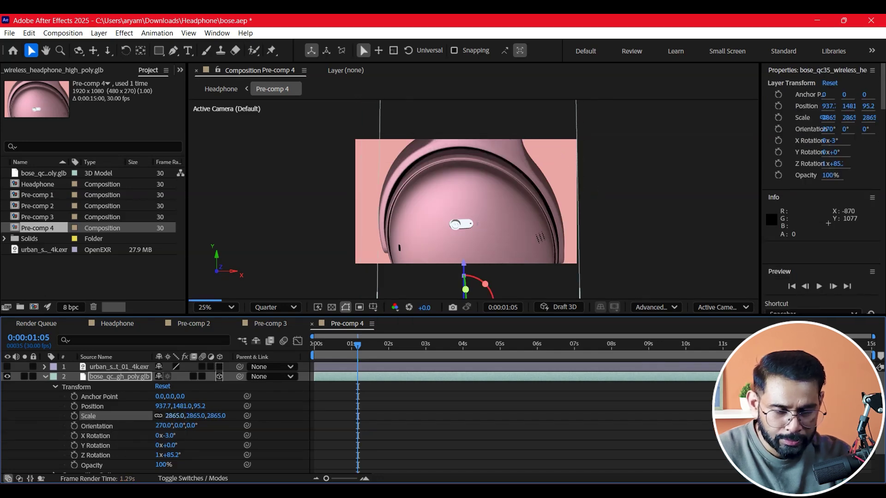
{"action": "left_click_drag", "start_coordinate": [176, 416], "coordinate": [116, 429]}
{"action": "left_click_drag", "start_coordinate": [467, 269], "coordinate": [458, 218]}
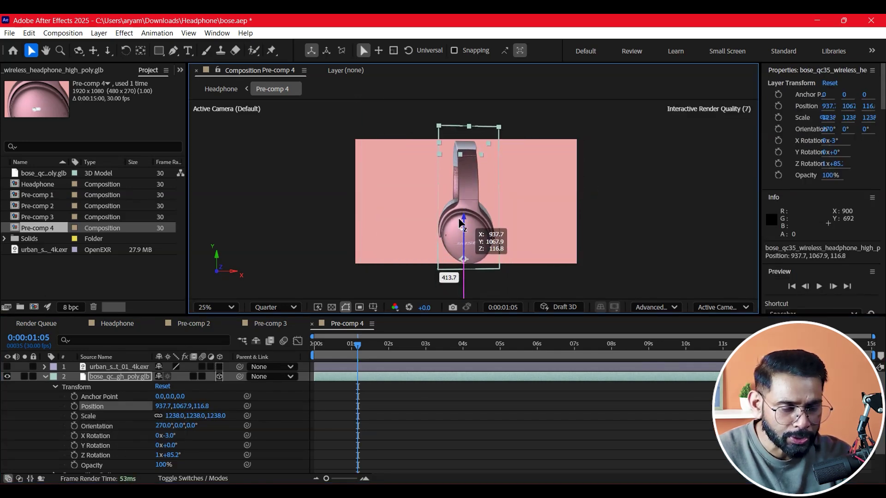
{"action": "left_click_drag", "start_coordinate": [195, 418], "coordinate": [139, 424]}
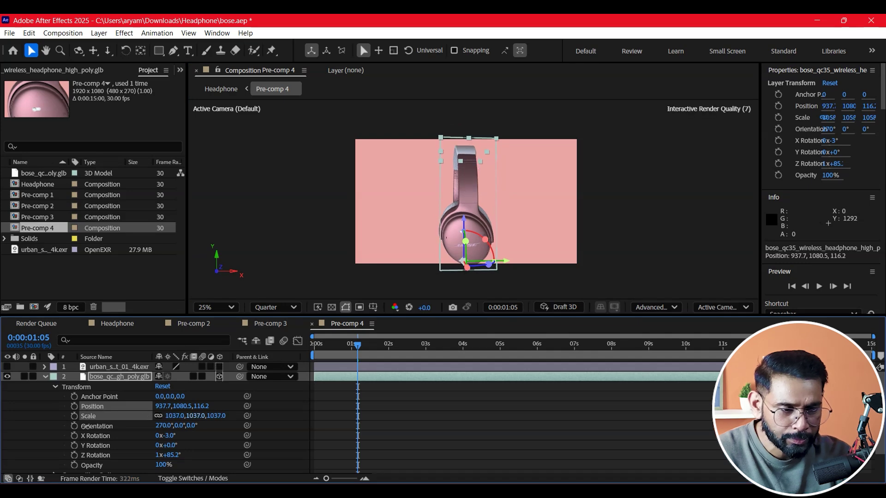
{"action": "left_click_drag", "start_coordinate": [465, 233], "coordinate": [466, 193]}
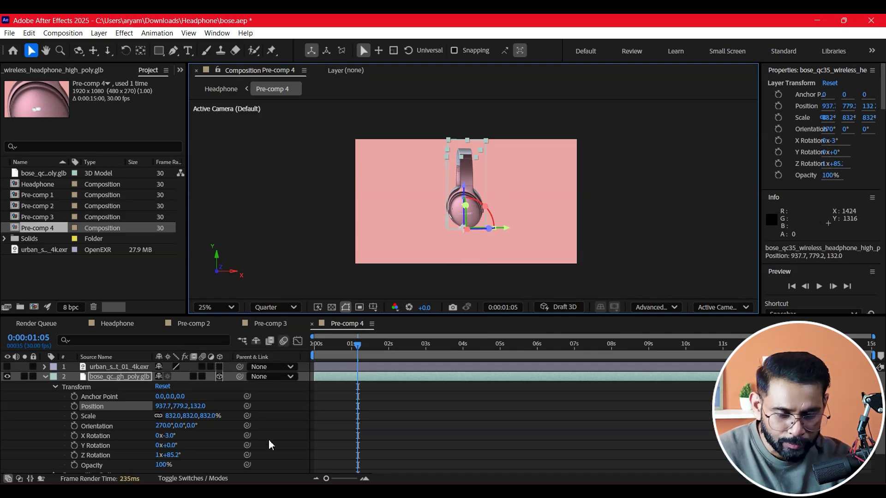
- Set the headphone's Z Rotation to 0 so it stands upright facing the camera
{"action": "left_click", "coordinate": [175, 454]}
{"action": "type", "text": "0"}
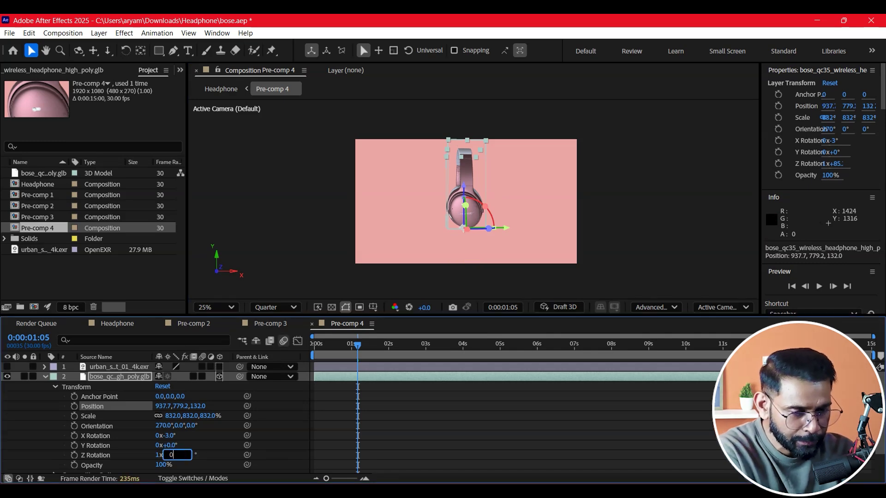
{"action": "key", "text": "Return"}
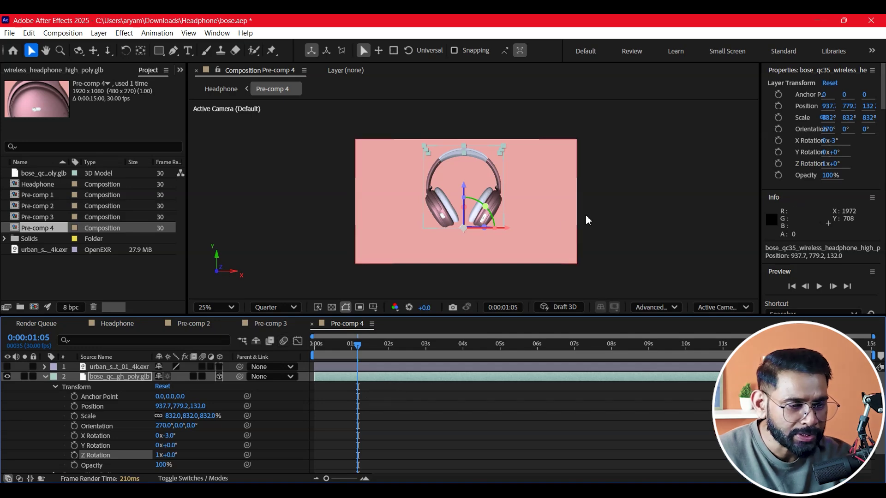
{"action": "left_click", "coordinate": [596, 225]}
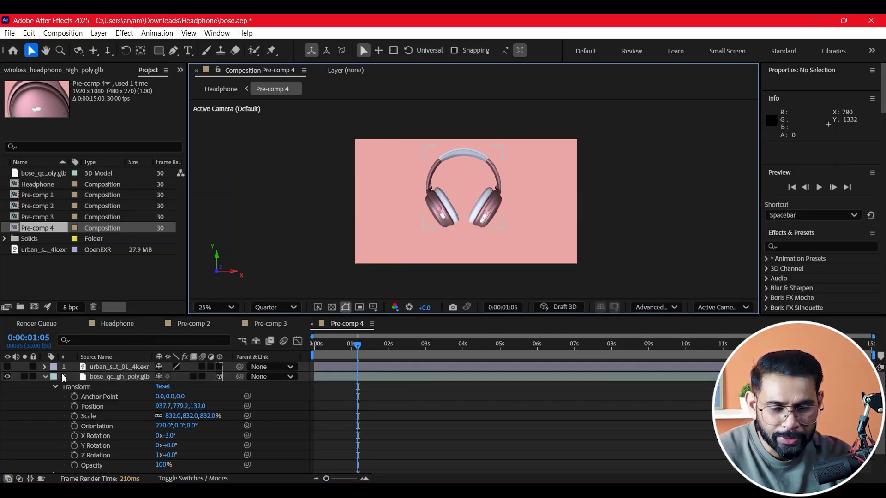
{"action": "left_click", "coordinate": [45, 377]}
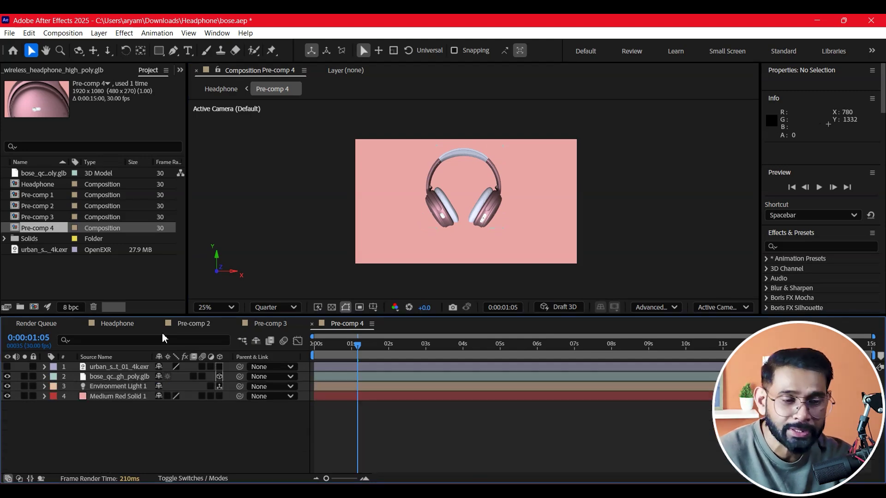
- Collapse the bose glb layer's properties and move Pre-comp 4's playhead to 0:00:00:00
{"action": "left_click", "coordinate": [462, 183]}
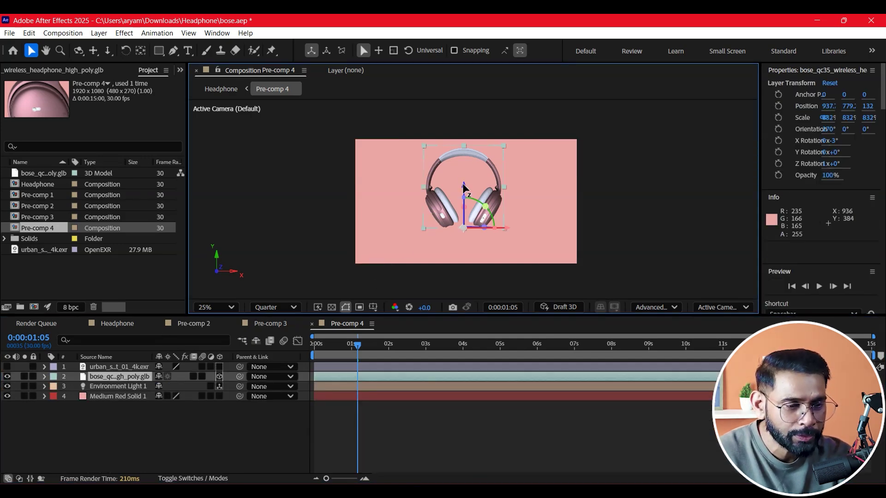
{"action": "left_click", "coordinate": [109, 283]}
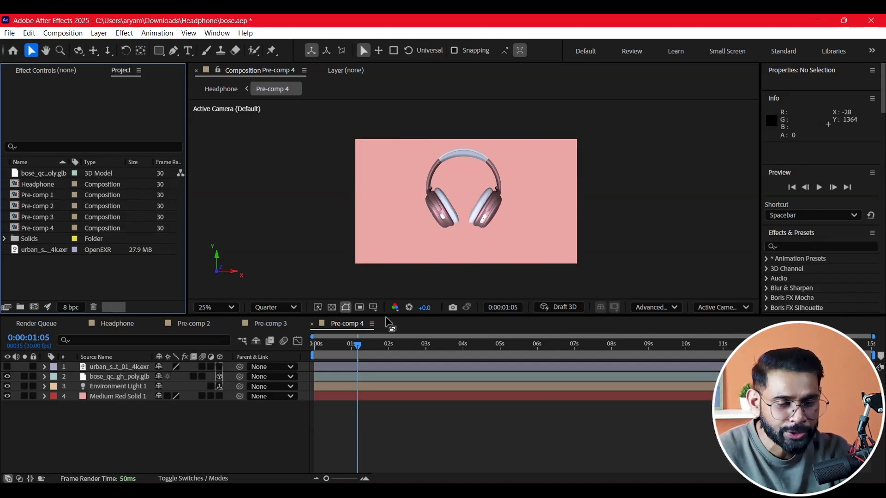
{"action": "left_click", "coordinate": [118, 463]}
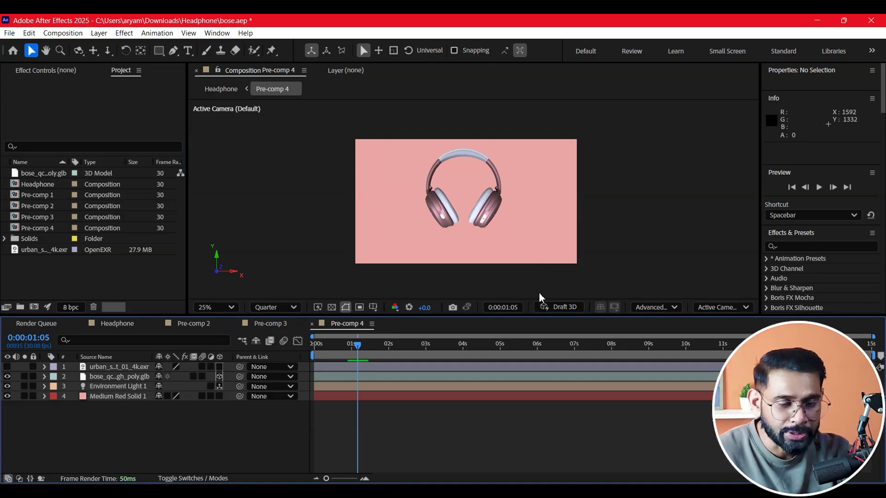
{"action": "key", "text": "Home"}
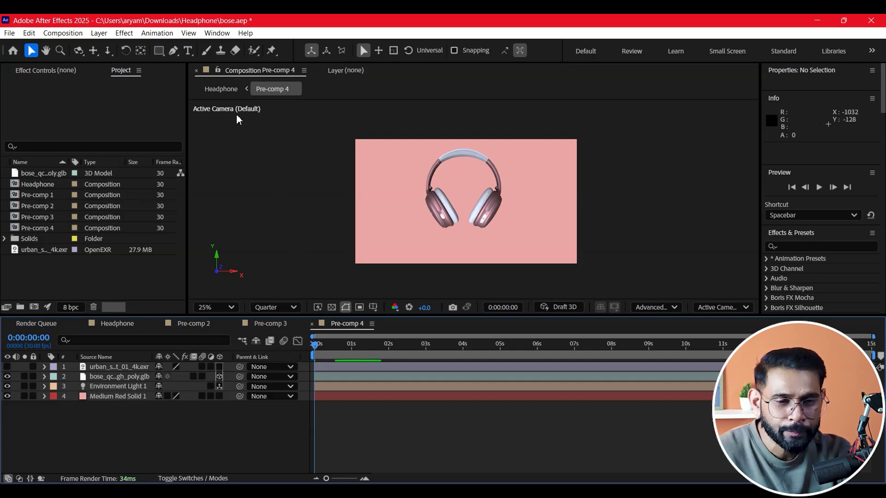
{"action": "left_click", "coordinate": [158, 55]}
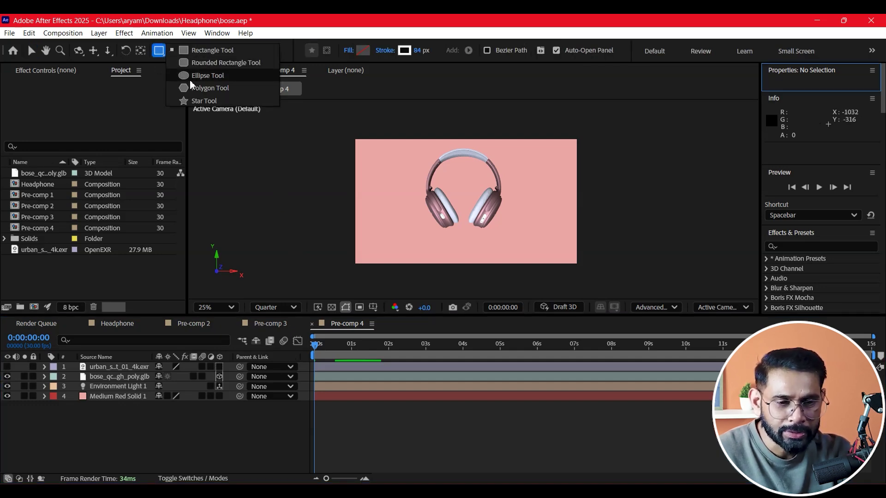
- Draw a small ellipse near the headphones and remove its stroke
{"action": "left_click", "coordinate": [207, 75]}
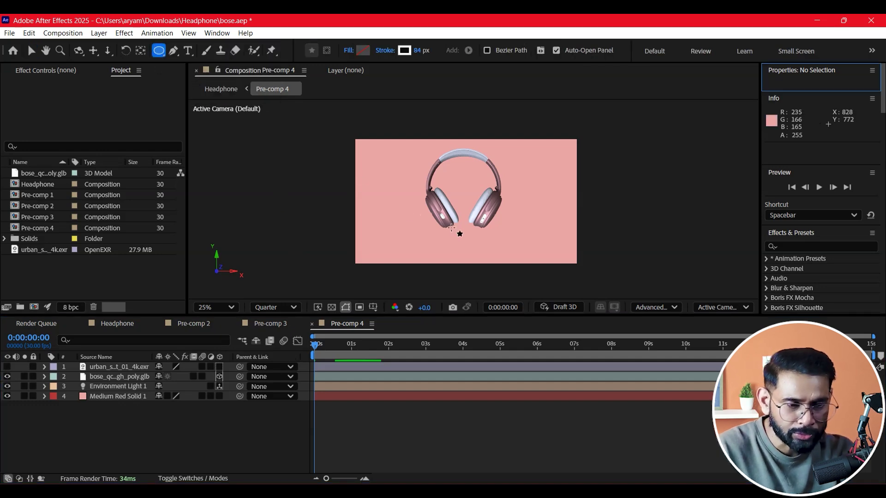
{"action": "left_click_drag", "start_coordinate": [416, 220], "coordinate": [431, 239]}
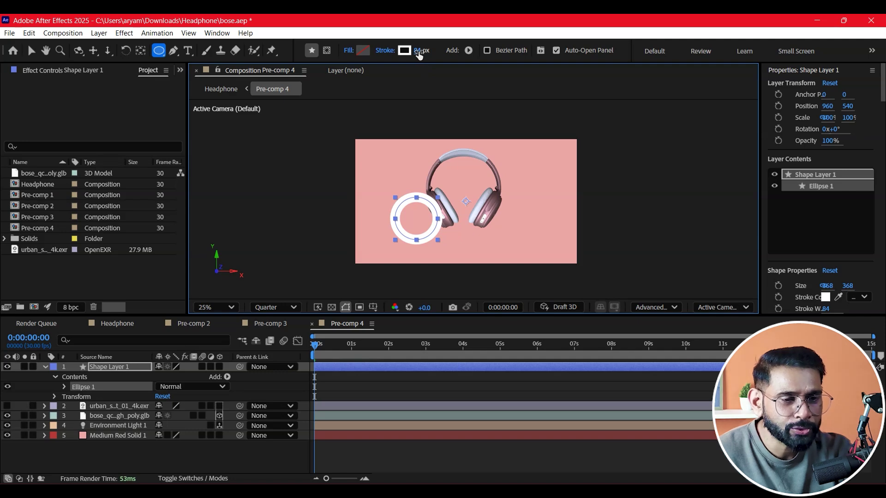
{"action": "left_click", "coordinate": [385, 51]}
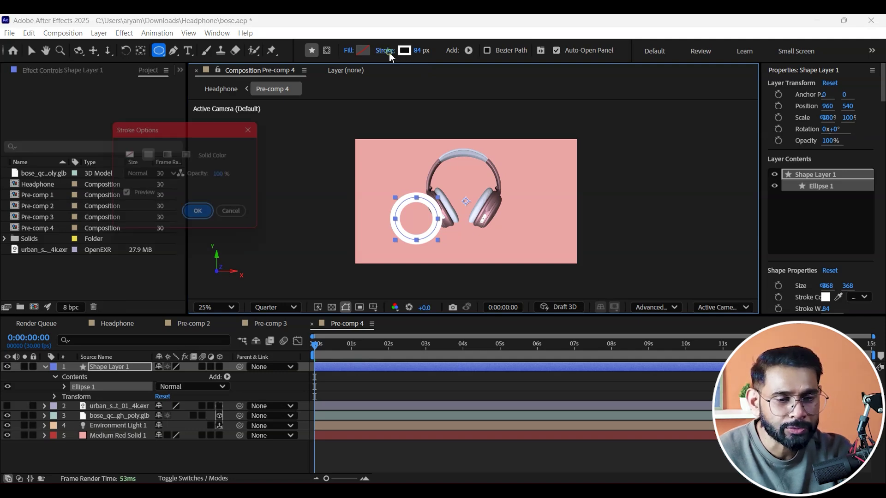
{"action": "left_click", "coordinate": [127, 154]}
{"action": "left_click", "coordinate": [202, 216]}
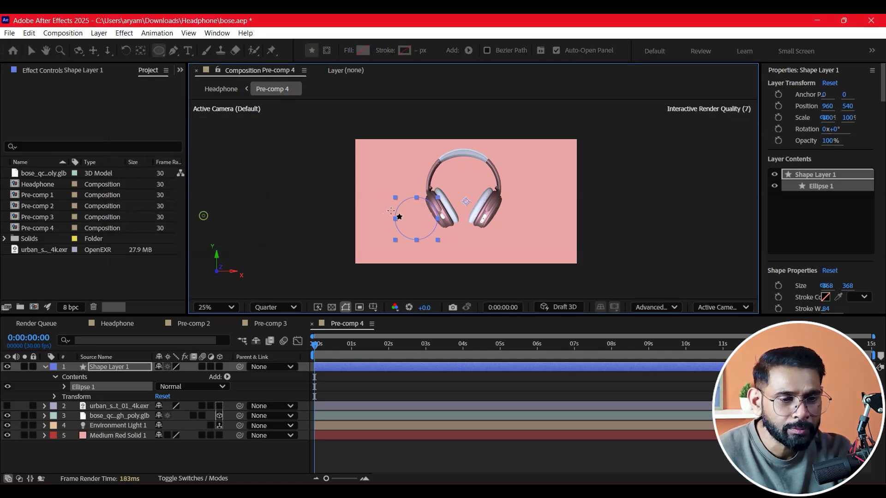
- Give the circle a solid fill sampled from the pink background, darkened to CE8887
{"action": "left_click", "coordinate": [348, 51]}
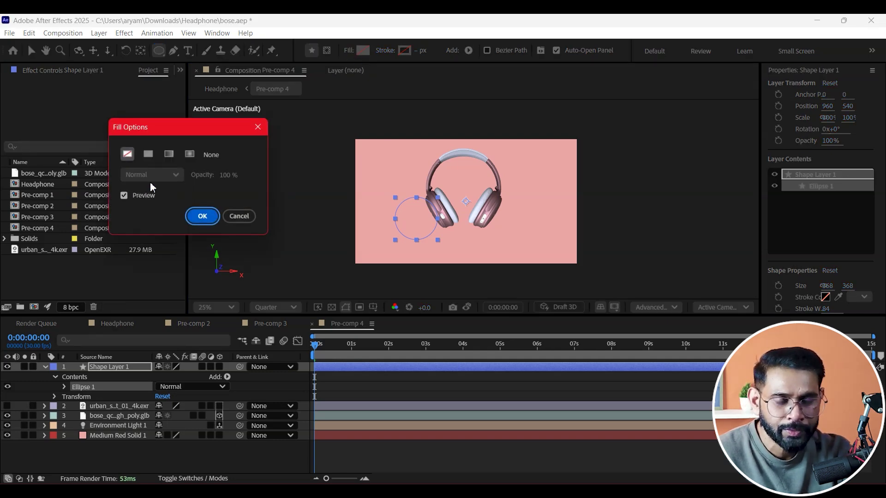
{"action": "left_click", "coordinate": [146, 156]}
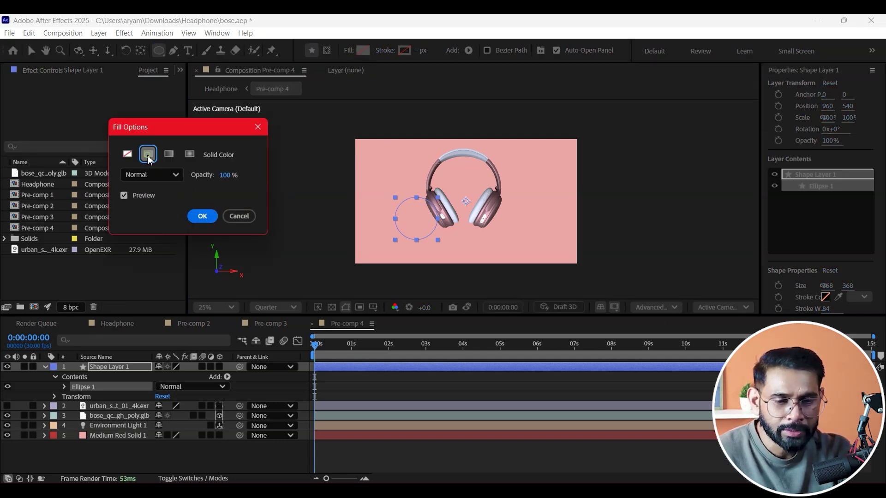
{"action": "left_click", "coordinate": [201, 216]}
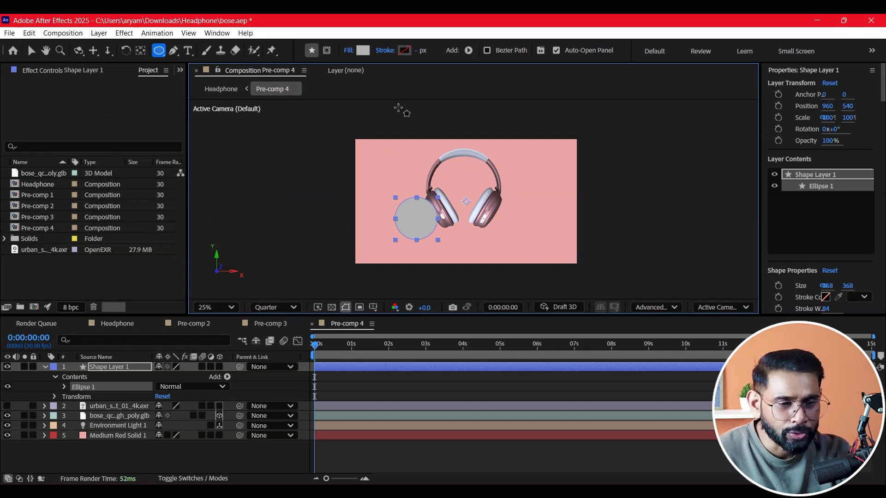
{"action": "left_click", "coordinate": [364, 51]}
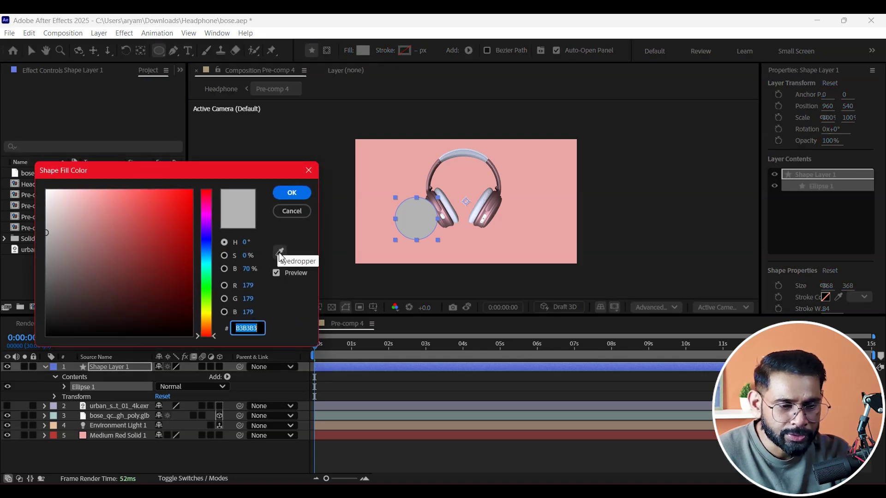
{"action": "left_click", "coordinate": [280, 253]}
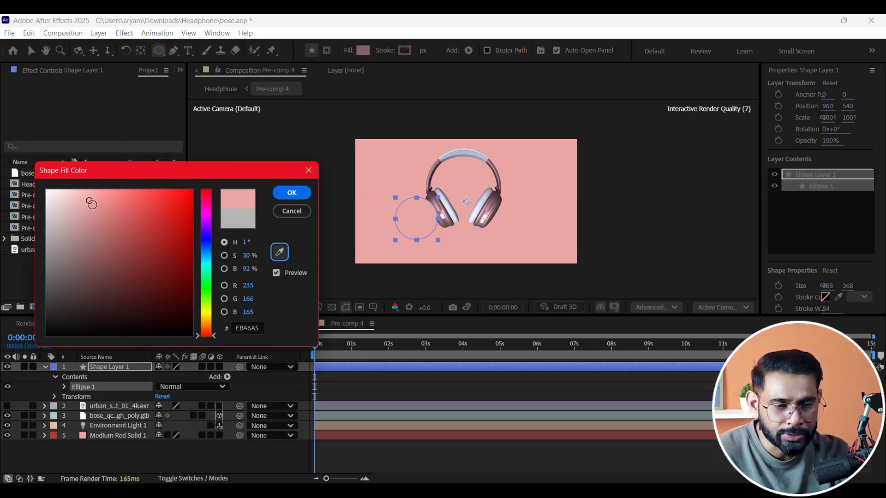
{"action": "left_click_drag", "start_coordinate": [93, 208], "coordinate": [98, 217]}
{"action": "left_click", "coordinate": [291, 192]}
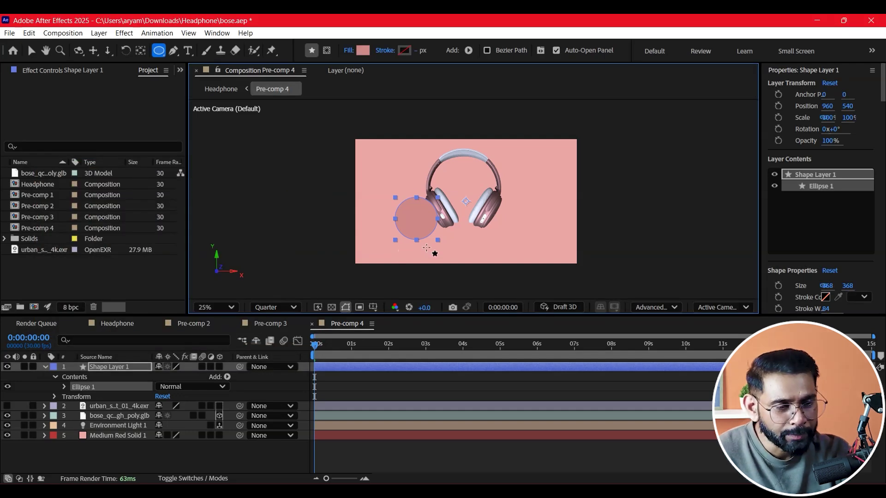
- Enlarge the pink circle with the Selection tool and enable its 3D switch
{"action": "left_click", "coordinate": [32, 50]}
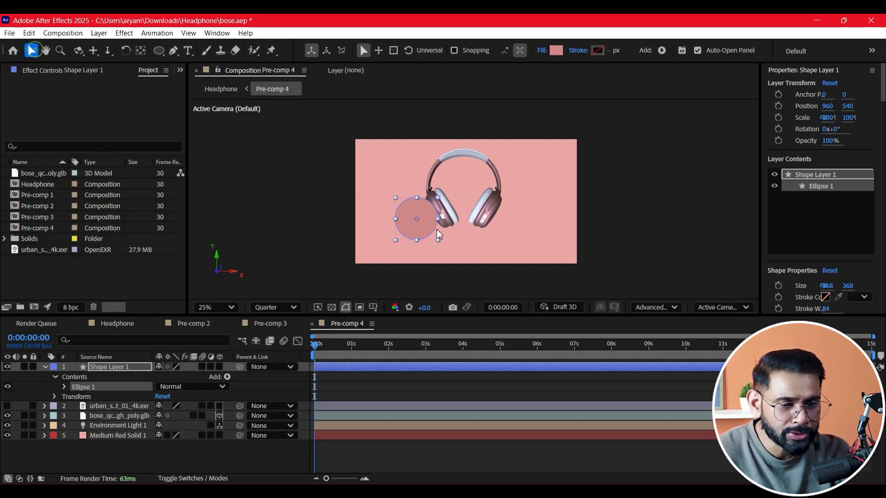
{"action": "left_click_drag", "start_coordinate": [438, 241], "coordinate": [458, 260]}
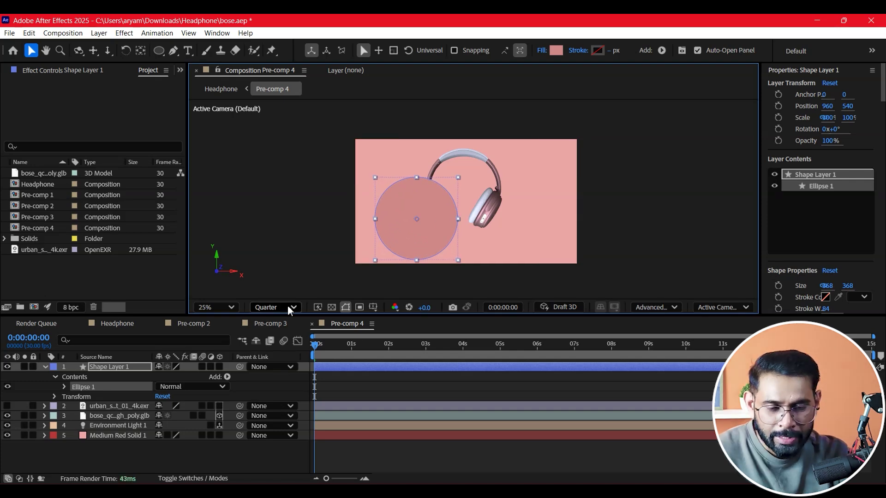
{"action": "left_click", "coordinate": [220, 368]}
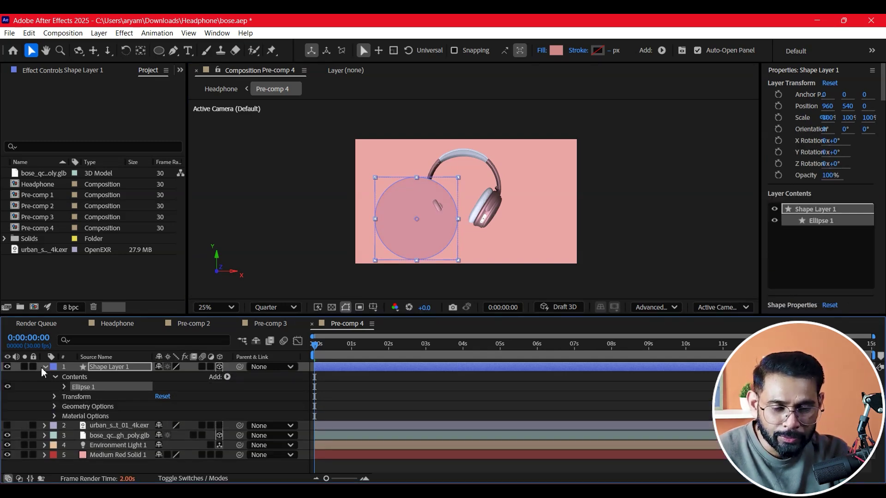
- Give Shape Layer 1 a small Extrusion Depth in Geometry Options, then select it with the Pan Behind tool
{"action": "left_click", "coordinate": [55, 397]}
{"action": "scroll", "coordinate": [115, 432], "scroll_direction": "down", "scroll_amount": 3}
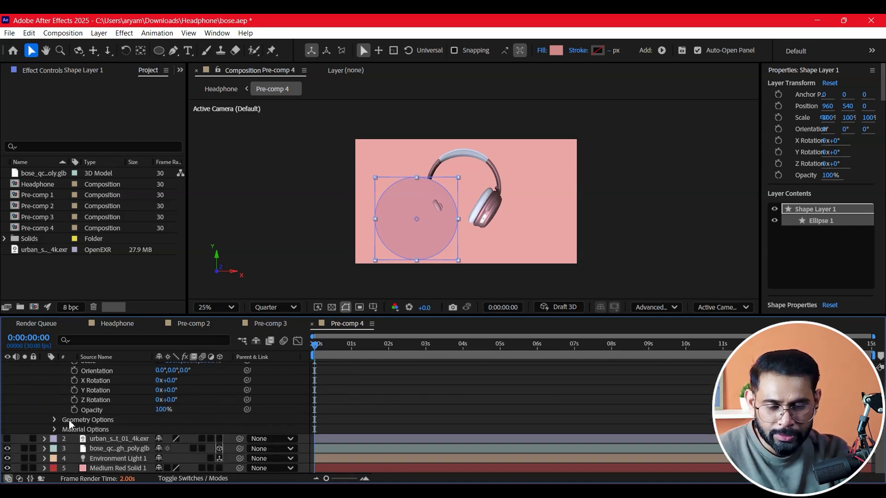
{"action": "left_click", "coordinate": [54, 420]}
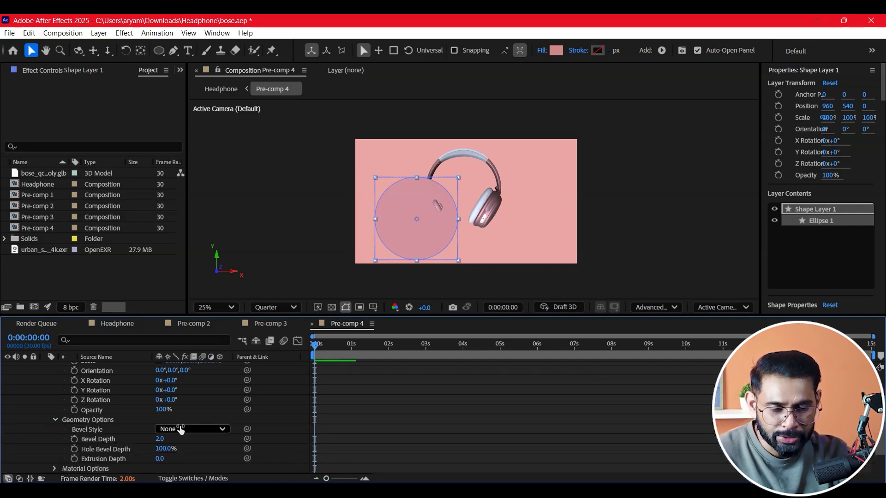
{"action": "scroll", "coordinate": [179, 428], "scroll_direction": "down", "scroll_amount": 2}
{"action": "left_click_drag", "start_coordinate": [161, 420], "coordinate": [192, 419]}
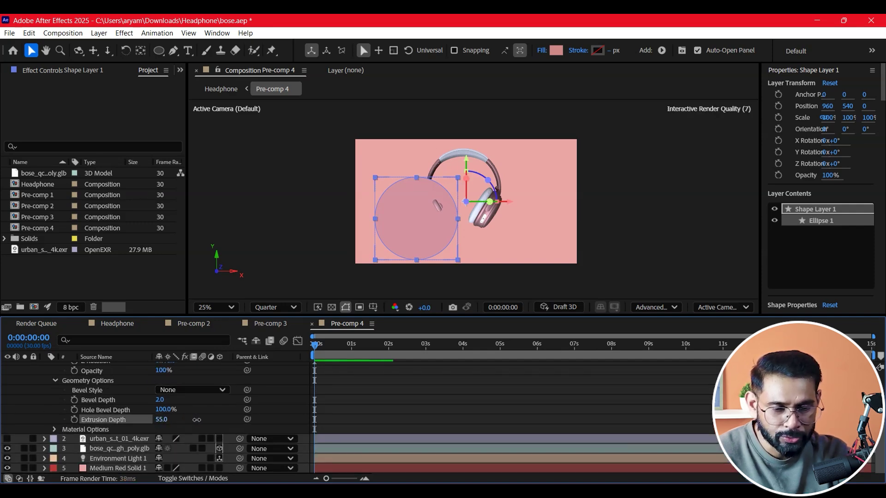
{"action": "scroll", "coordinate": [194, 415], "scroll_direction": "up", "scroll_amount": 2}
{"action": "scroll", "coordinate": [189, 409], "scroll_direction": "up", "scroll_amount": 1}
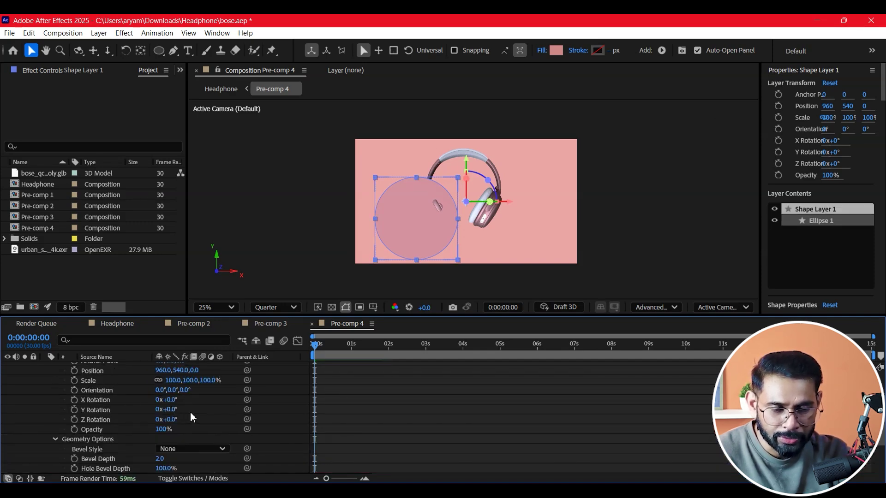
{"action": "key", "text": "ctrl+z"}
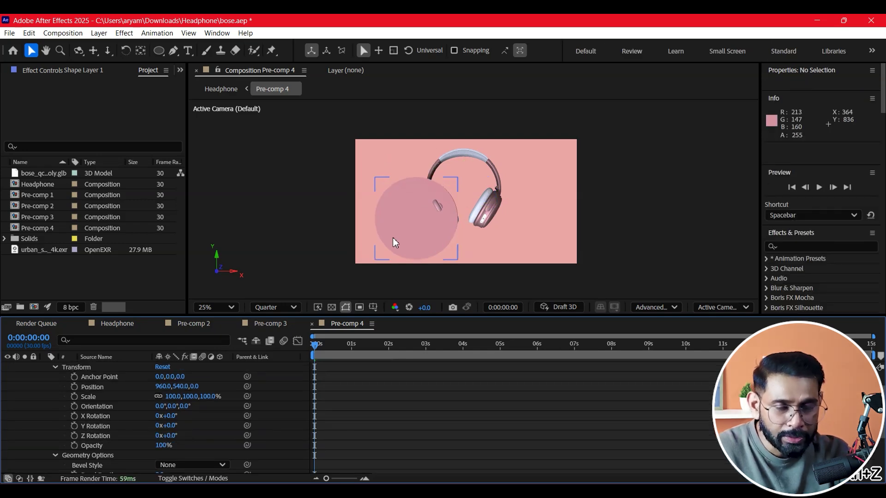
{"action": "left_click", "coordinate": [141, 50]}
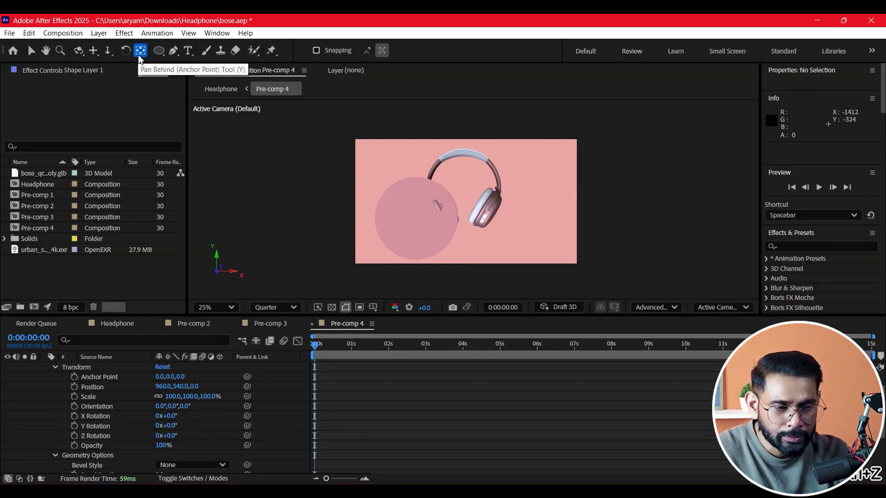
{"action": "left_click", "coordinate": [410, 211]}
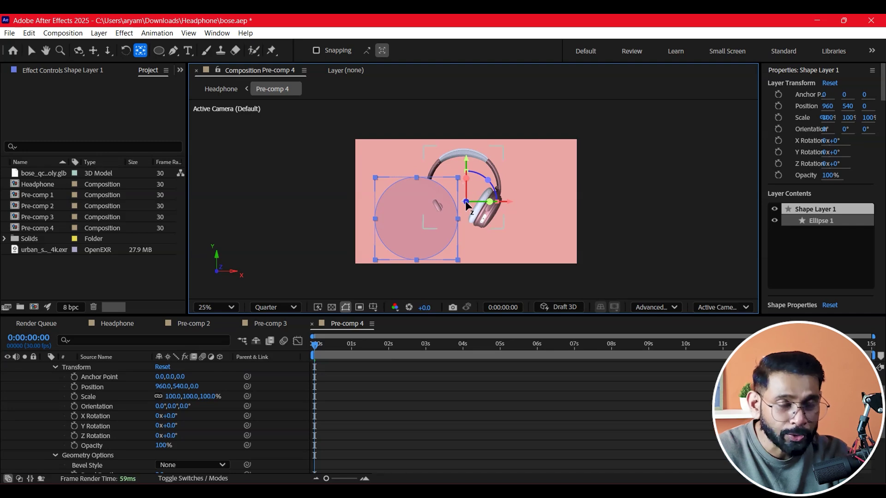
- Centre the circle's anchor point on its content with Ctrl+Alt+Home
{"action": "key", "text": "ctrl+alt+Home"}
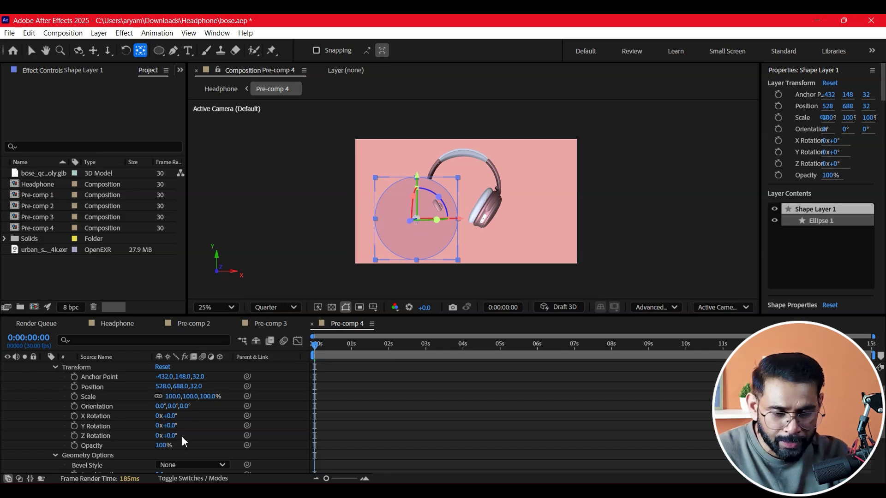
{"action": "mouse_move", "coordinate": [167, 425]}
{"action": "left_mouse_down"}
{"action": "mouse_move", "coordinate": [195, 427]}
{"action": "mouse_move", "coordinate": [132, 430]}
{"action": "mouse_move", "coordinate": [146, 430]}
{"action": "left_mouse_up"}
{"action": "key", "text": "ctrl+z"}
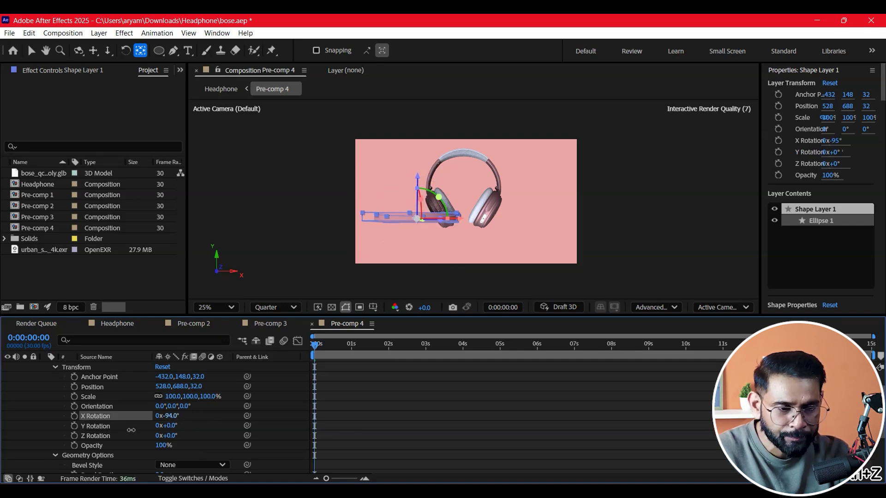
- Set the circle's X Rotation to -90° so it lies flat as a disc
{"action": "left_click", "coordinate": [174, 416]}
{"action": "type", "text": "90"}
{"action": "key", "text": "Return"}
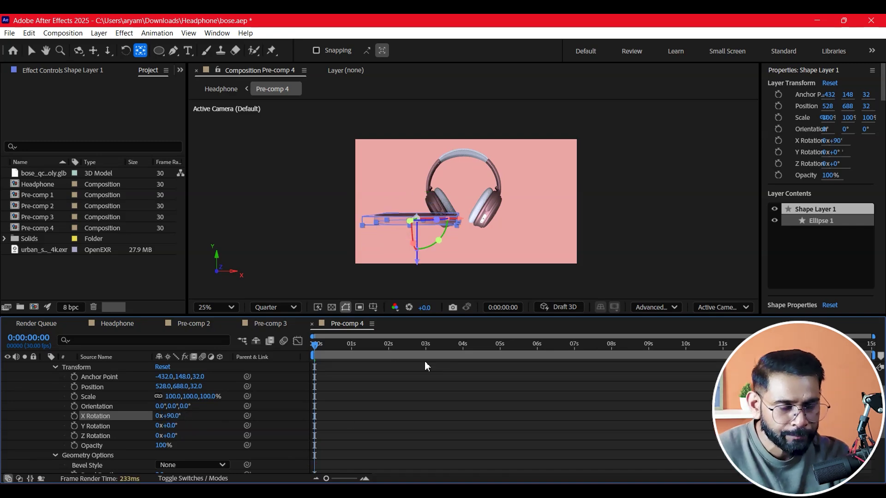
{"action": "left_click", "coordinate": [178, 416]}
{"action": "type", "text": "-90"}
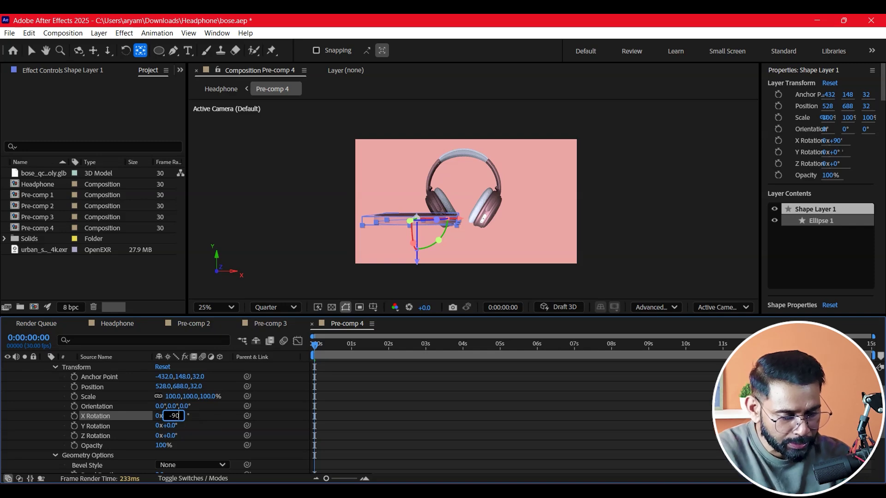
{"action": "key", "text": "Return"}
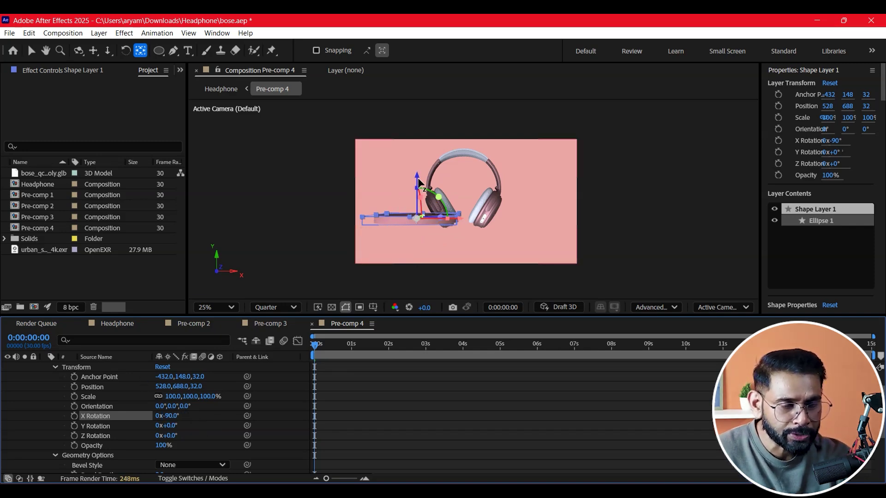
{"action": "scroll", "coordinate": [191, 411], "scroll_direction": "down", "scroll_amount": 3}
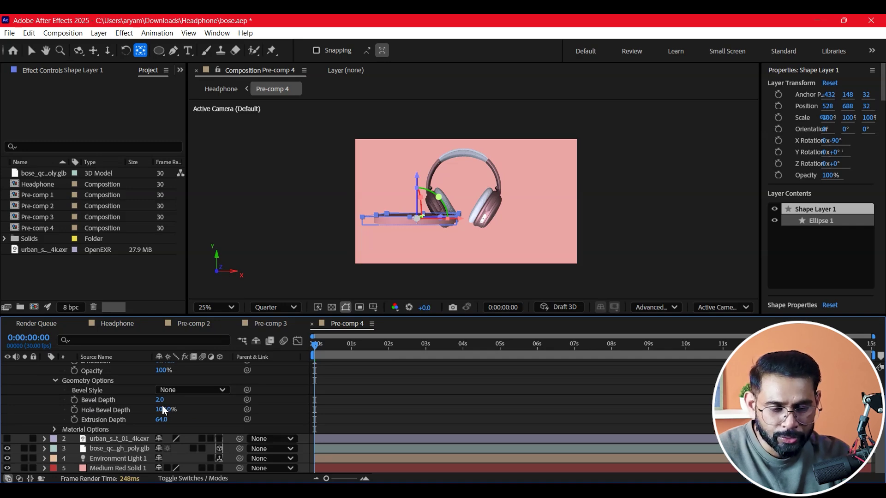
- Set the disc's Bevel Depth to 10 and Extrusion Depth to 336, forming a tall cylinder
{"action": "left_click_drag", "start_coordinate": [159, 399], "coordinate": [221, 403]}
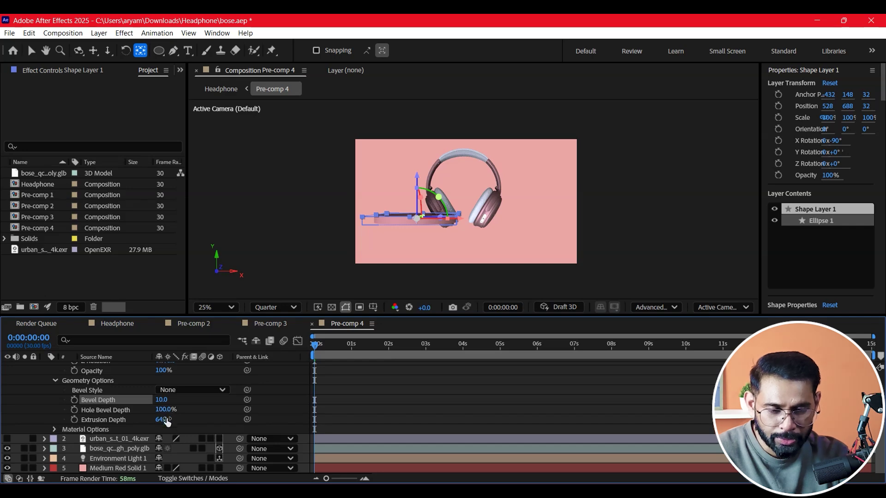
{"action": "left_click_drag", "start_coordinate": [162, 419], "coordinate": [306, 405]}
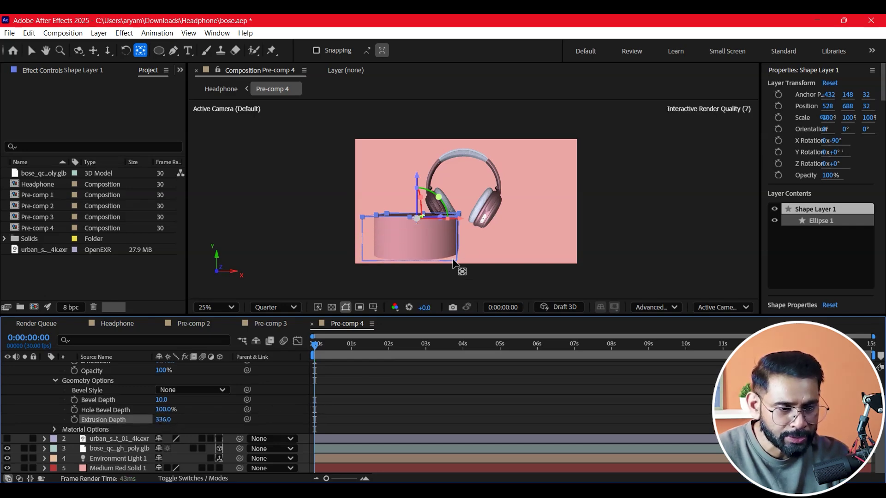
{"action": "left_click_drag", "start_coordinate": [418, 187], "coordinate": [419, 215]}
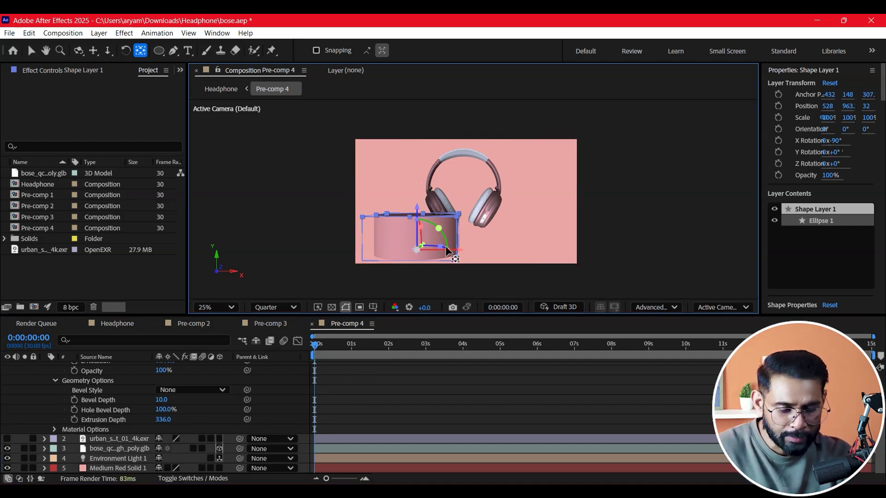
{"action": "key", "text": "ctrl+z"}
- Position the cylinder beneath the headphones (904.5, 943, 32) and scale it to 156%
{"action": "left_click", "coordinate": [31, 50]}
{"action": "left_click_drag", "start_coordinate": [417, 176], "coordinate": [428, 207]}
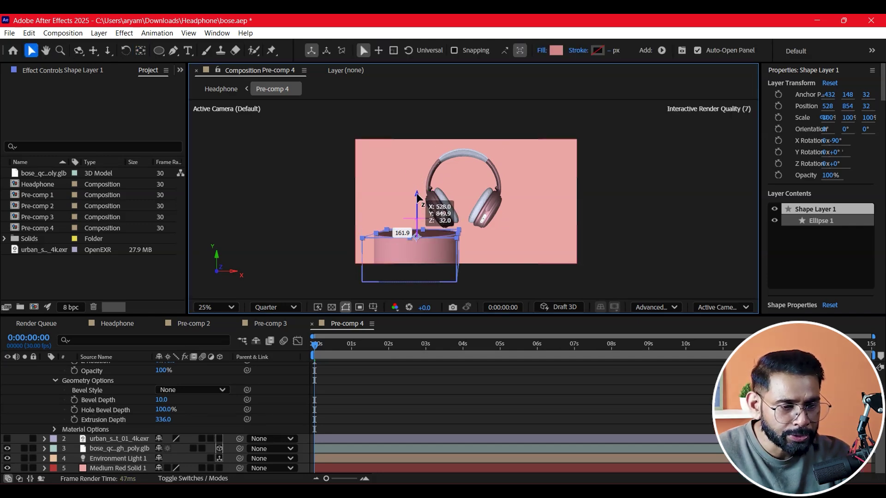
{"action": "left_click_drag", "start_coordinate": [461, 241], "coordinate": [511, 242]}
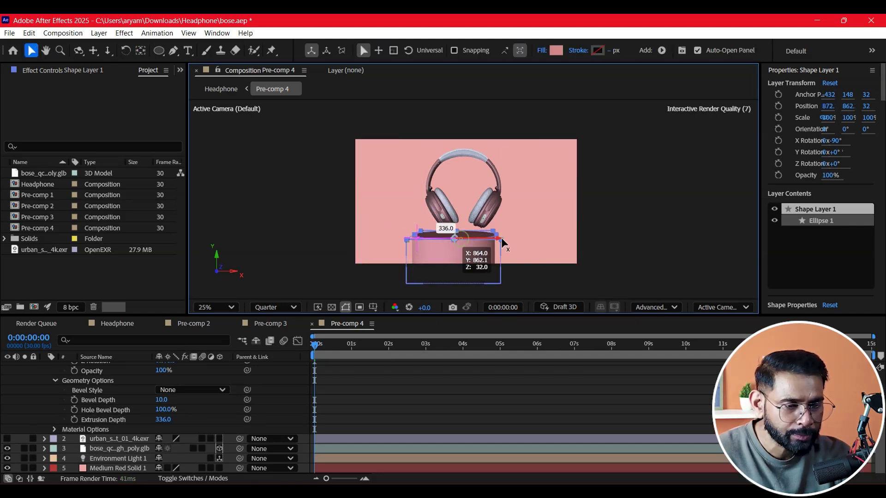
{"action": "left_click_drag", "start_coordinate": [461, 206], "coordinate": [463, 214]}
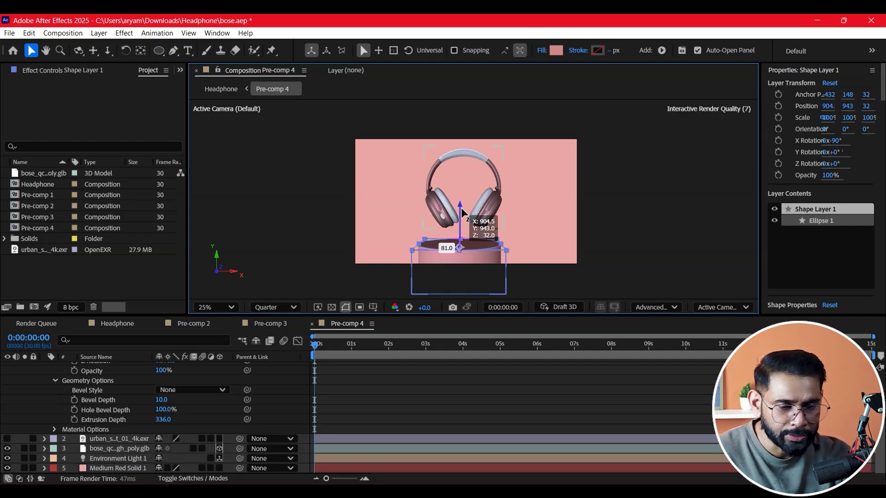
{"action": "scroll", "coordinate": [249, 390], "scroll_direction": "up", "scroll_amount": 4}
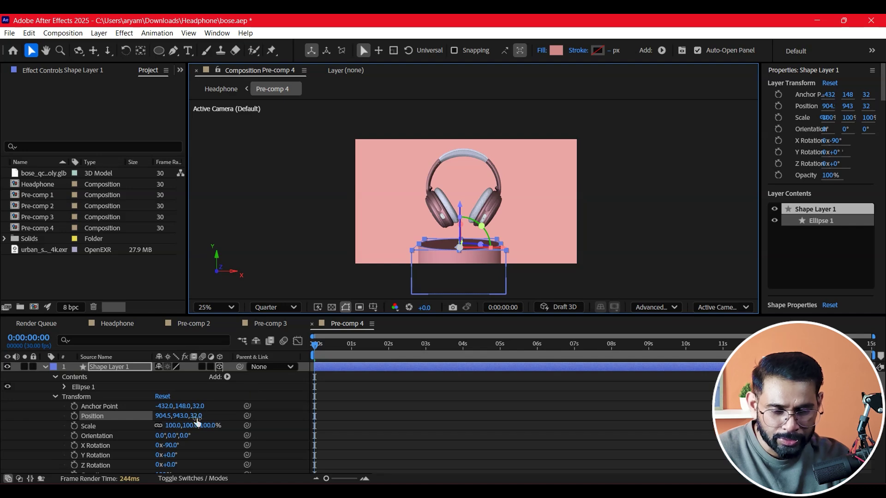
{"action": "mouse_move", "coordinate": [175, 425]}
{"action": "left_mouse_down"}
{"action": "mouse_move", "coordinate": [242, 427]}
{"action": "mouse_move", "coordinate": [217, 425]}
{"action": "left_mouse_up"}
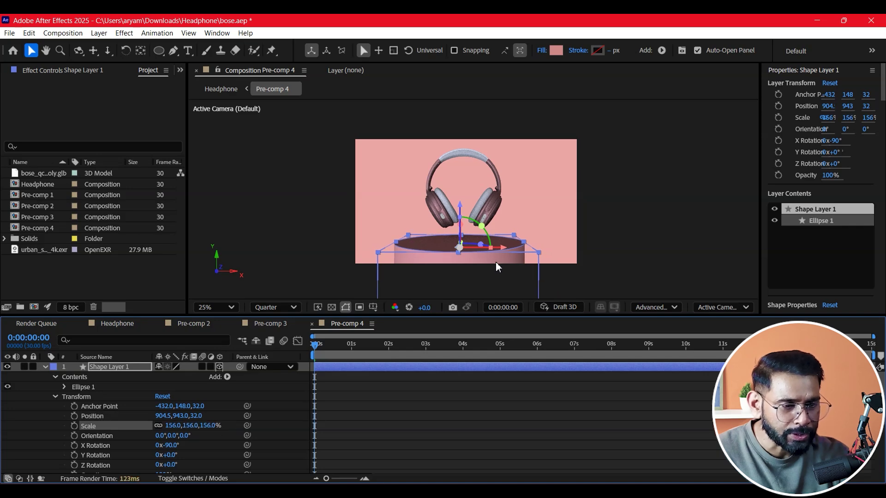
{"action": "left_click", "coordinate": [639, 219]}
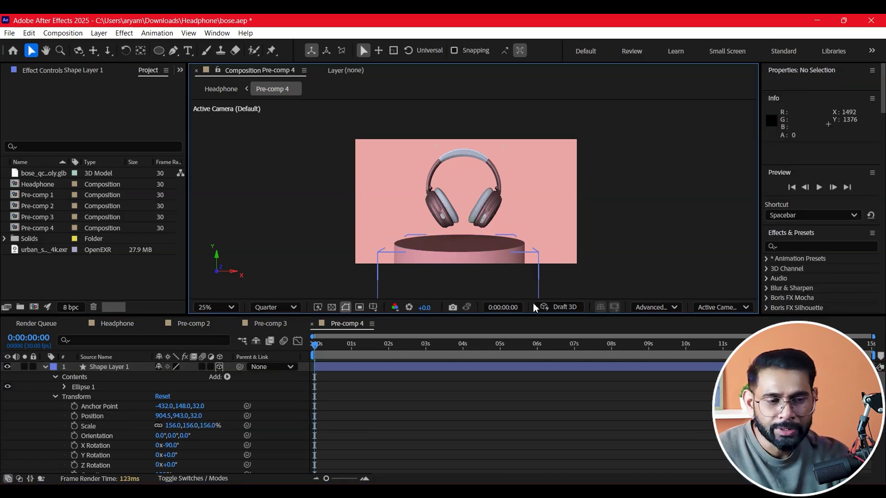
- In Shape Layer 1's Material Options, set Specular Shininess to 67% for a glossy podium
{"action": "left_click", "coordinate": [466, 175]}
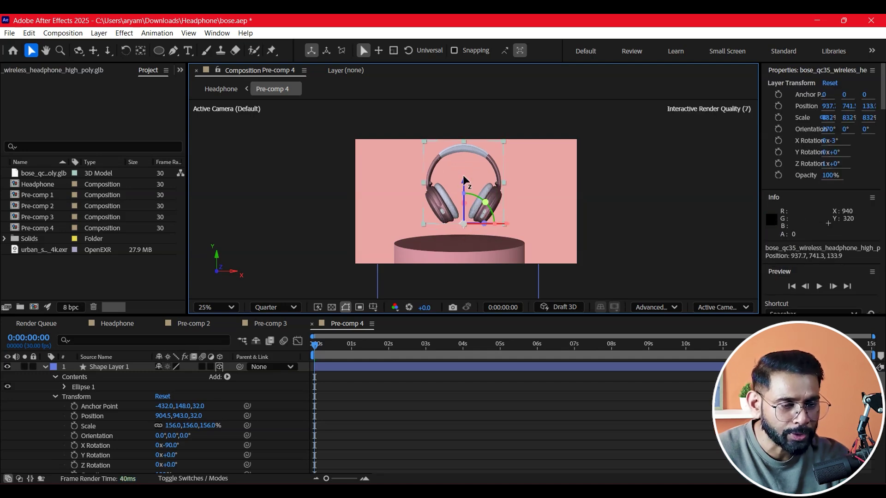
{"action": "left_click", "coordinate": [683, 226]}
{"action": "left_click", "coordinate": [440, 261]}
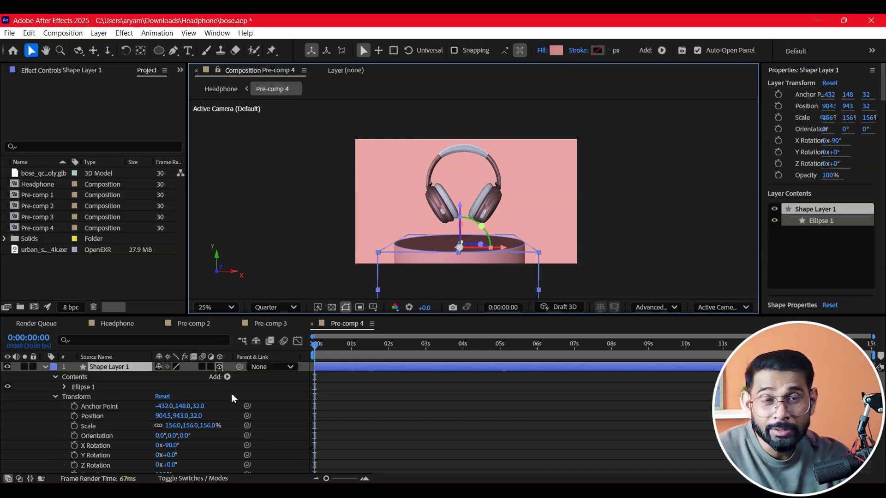
{"action": "scroll", "coordinate": [225, 391], "scroll_direction": "down", "scroll_amount": 4}
{"action": "left_click", "coordinate": [54, 446]}
{"action": "scroll", "coordinate": [173, 455], "scroll_direction": "down", "scroll_amount": 3}
{"action": "scroll", "coordinate": [173, 454], "scroll_direction": "down", "scroll_amount": 2}
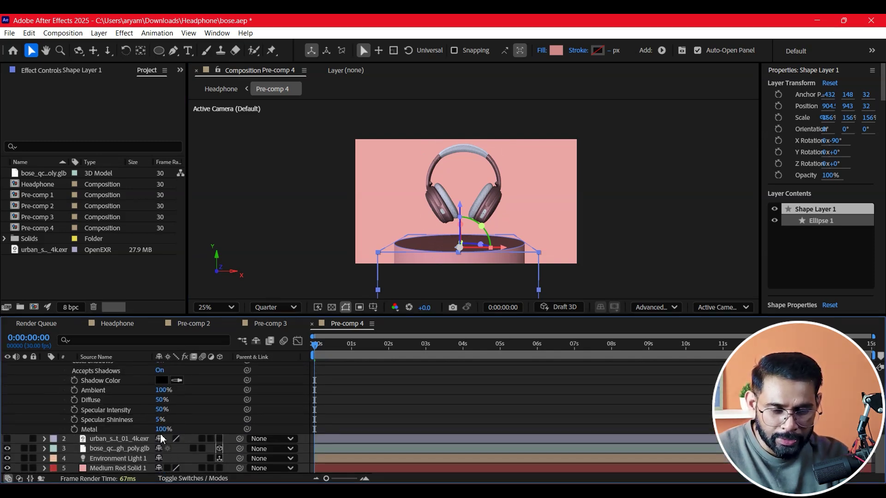
{"action": "left_click_drag", "start_coordinate": [220, 428], "coordinate": [205, 427]}
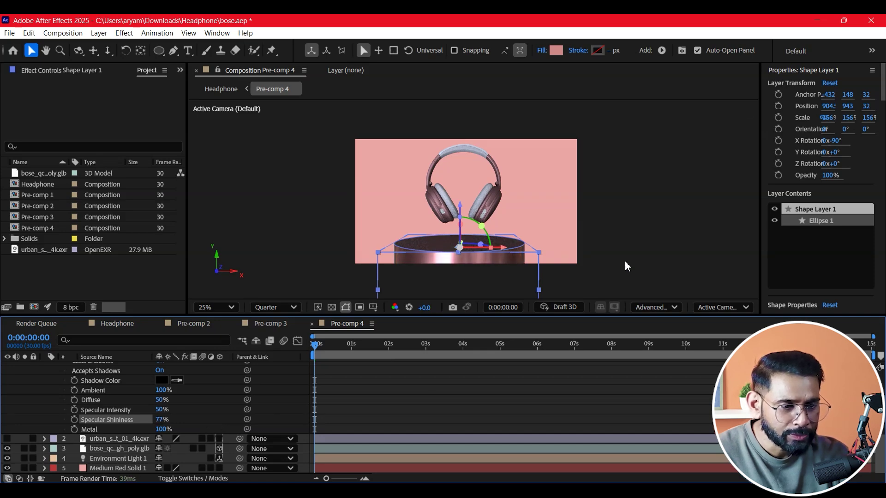
{"action": "left_click", "coordinate": [612, 276]}
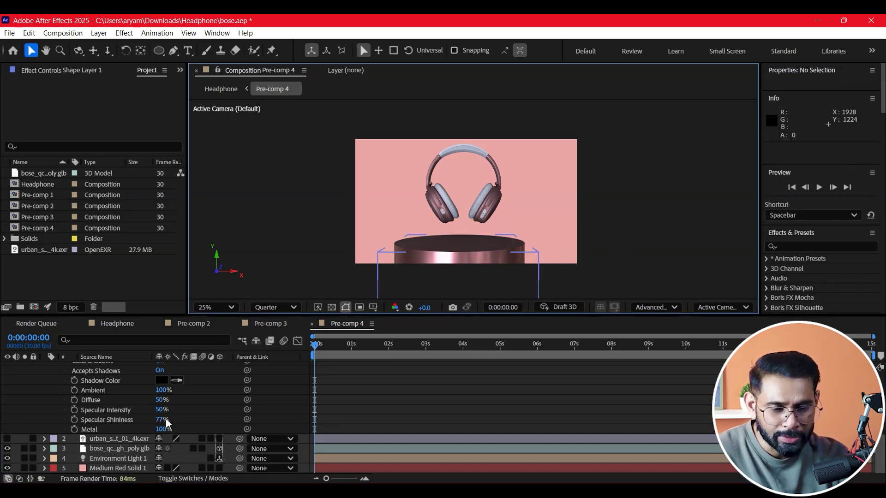
{"action": "left_click_drag", "start_coordinate": [160, 418], "coordinate": [153, 418]}
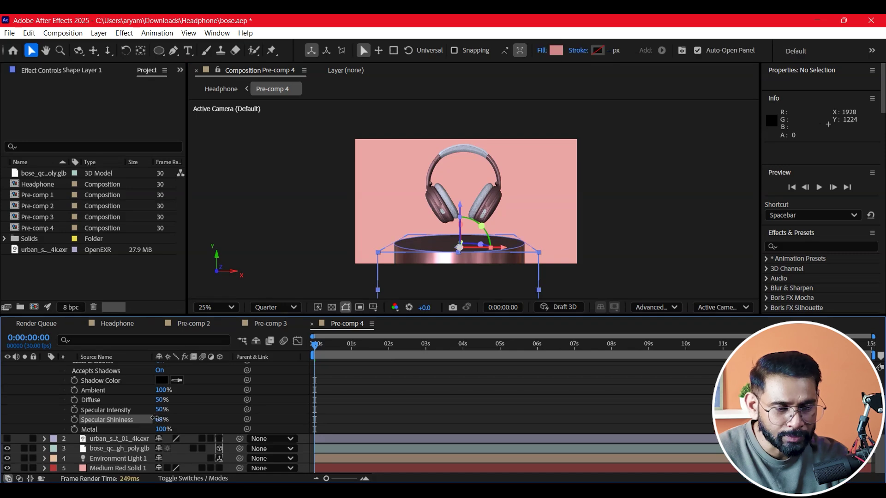
{"action": "left_click", "coordinate": [546, 281]}
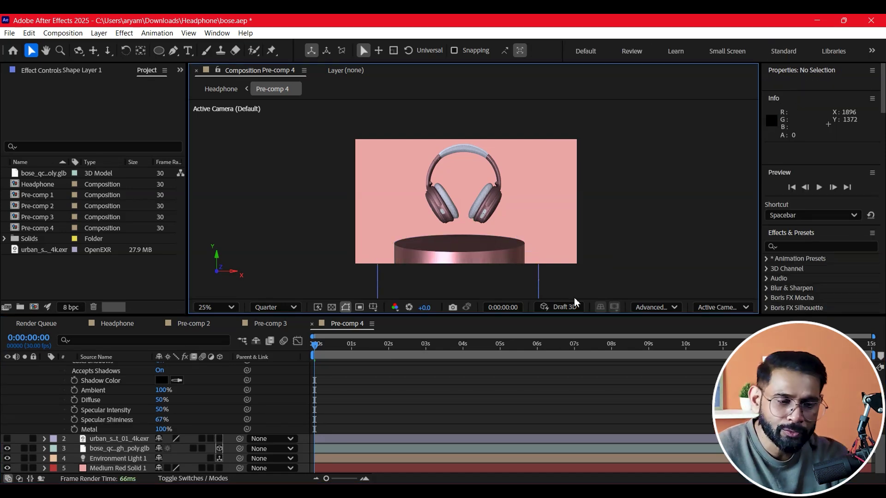
{"action": "left_click", "coordinate": [472, 198]}
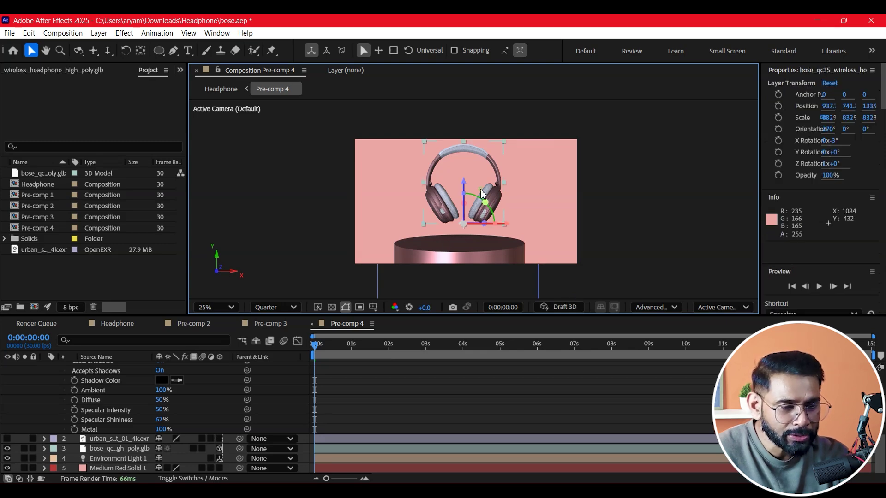
{"action": "left_click", "coordinate": [663, 305]}
{"action": "left_click", "coordinate": [665, 371]}
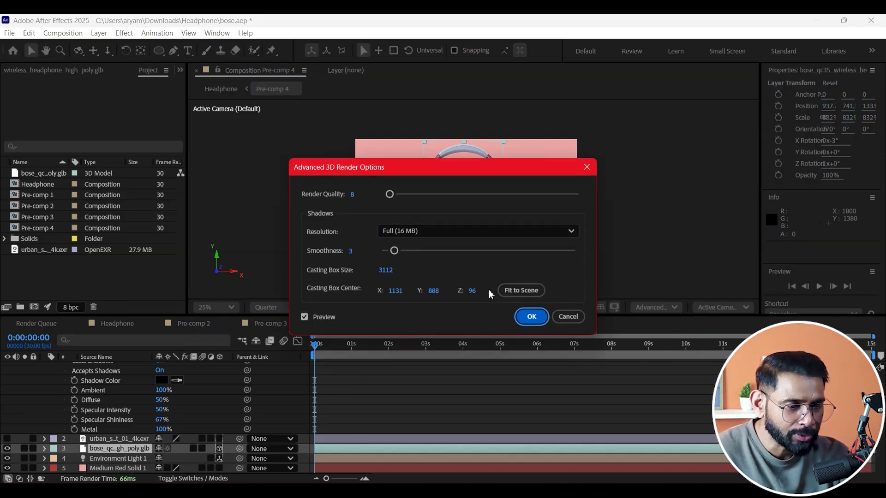
{"action": "left_click", "coordinate": [533, 317]}
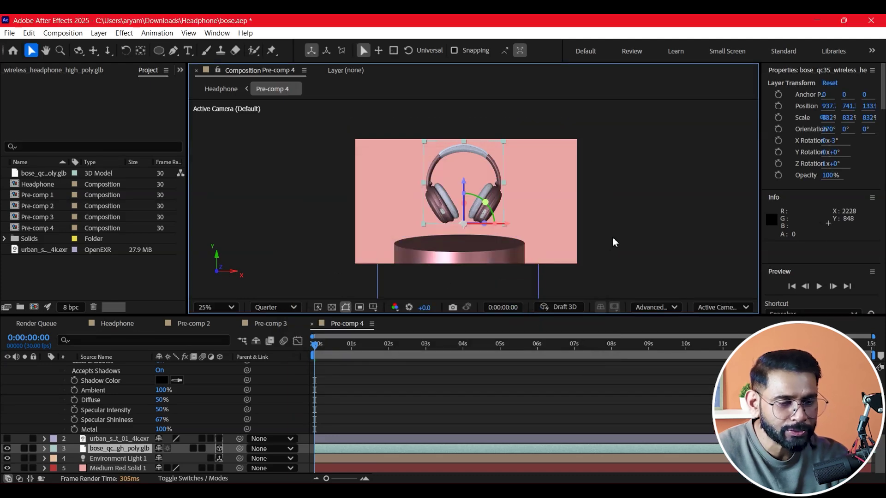
{"action": "left_click", "coordinate": [388, 288]}
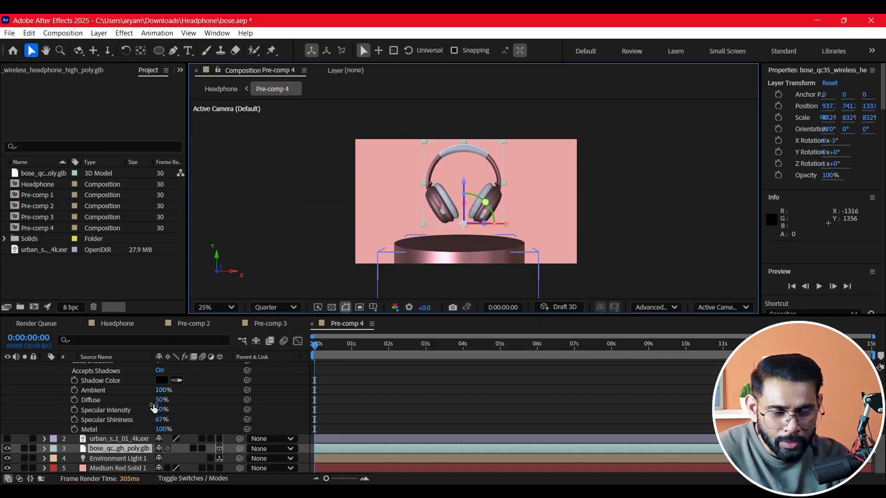
{"action": "scroll", "coordinate": [92, 406], "scroll_direction": "up", "scroll_amount": 6}
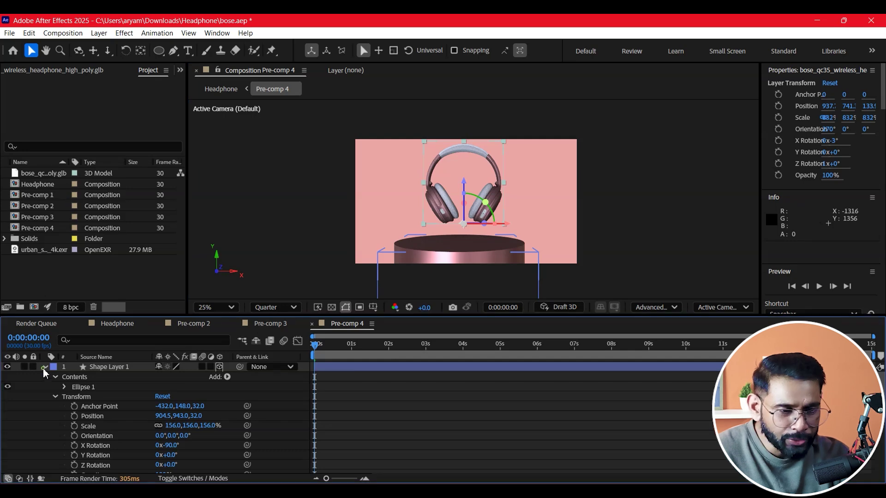
- Set Environment Light 1's rotation to X 7° and Y -117°
{"action": "left_click", "coordinate": [45, 367]}
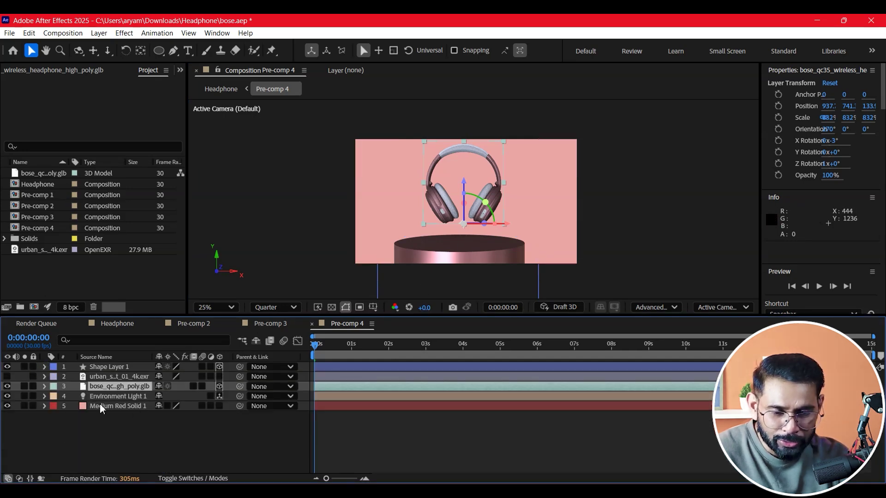
{"action": "left_click", "coordinate": [45, 397]}
{"action": "left_click", "coordinate": [55, 407]}
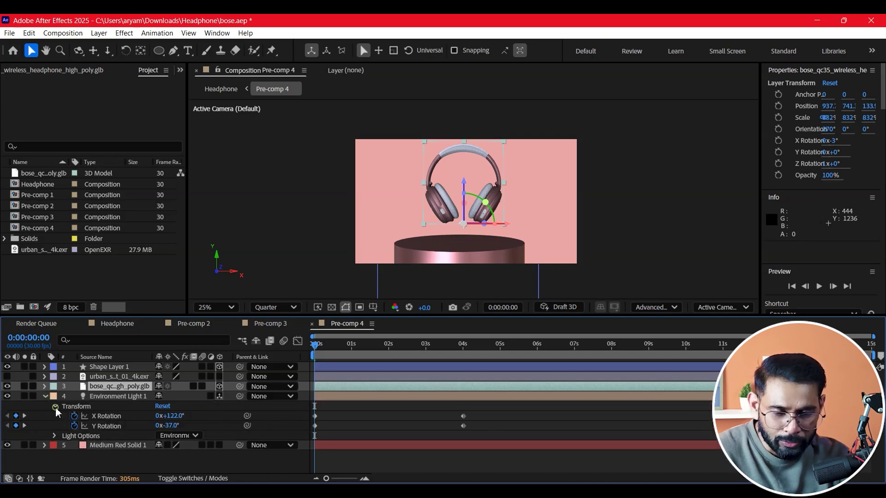
{"action": "left_click", "coordinate": [168, 416]}
{"action": "type", "text": "68"}
{"action": "key", "text": "Return"}
{"action": "mouse_move", "coordinate": [137, 419]}
{"action": "left_mouse_down"}
{"action": "mouse_move", "coordinate": [137, 435]}
{"action": "mouse_move", "coordinate": [161, 427]}
{"action": "mouse_move", "coordinate": [129, 435]}
{"action": "mouse_move", "coordinate": [150, 441]}
{"action": "mouse_move", "coordinate": [55, 436]}
{"action": "mouse_move", "coordinate": [155, 458]}
{"action": "mouse_move", "coordinate": [247, 427]}
{"action": "mouse_move", "coordinate": [178, 442]}
{"action": "mouse_move", "coordinate": [187, 440]}
{"action": "left_mouse_up"}
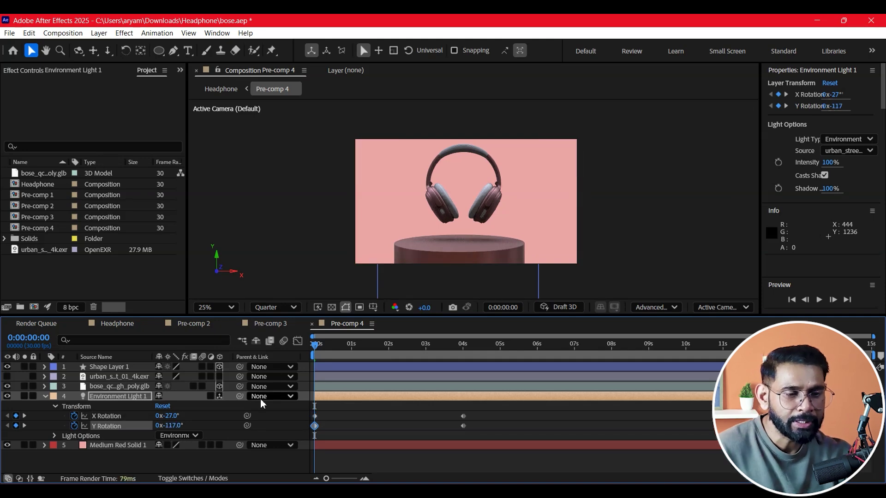
{"action": "left_click_drag", "start_coordinate": [172, 418], "coordinate": [189, 419]}
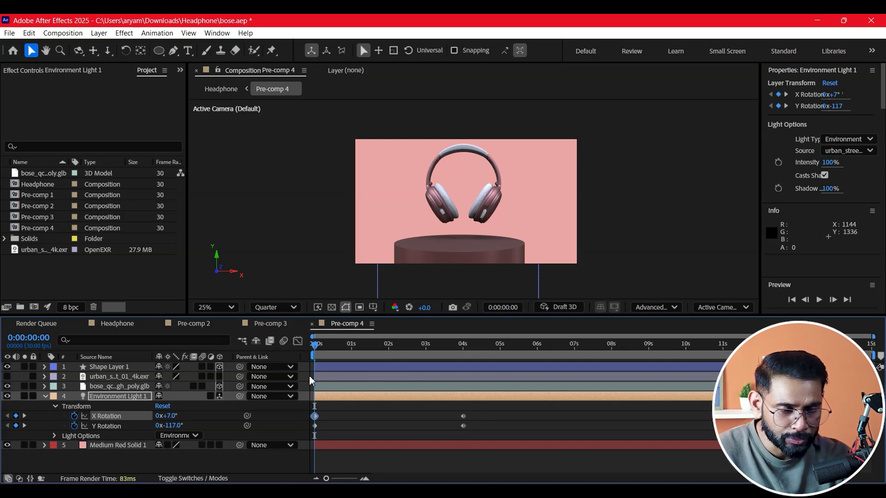
- Delete the environment light's rotation keyframes at 4 seconds
{"action": "left_click_drag", "start_coordinate": [506, 412], "coordinate": [459, 444]}
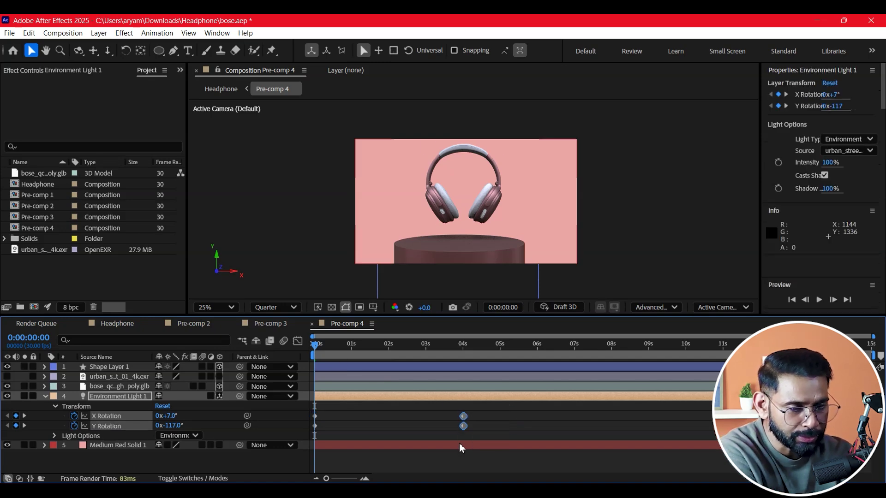
{"action": "key", "text": "Delete"}
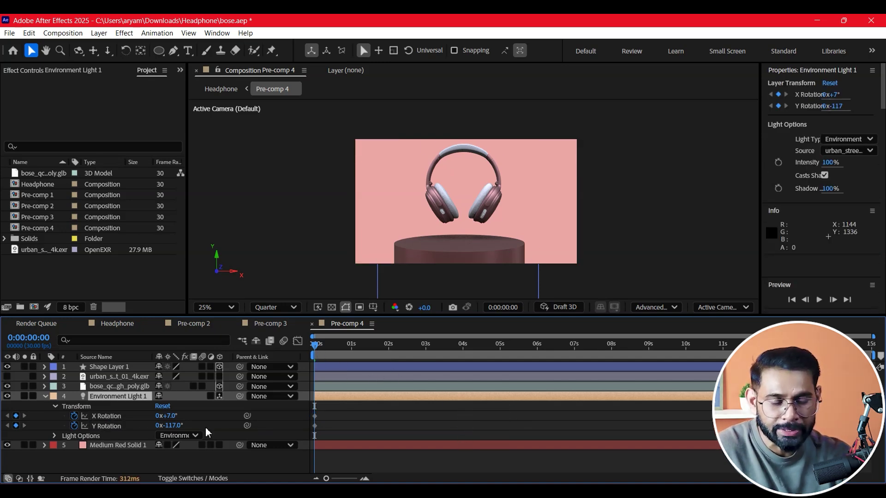
{"action": "left_click", "coordinate": [45, 396]}
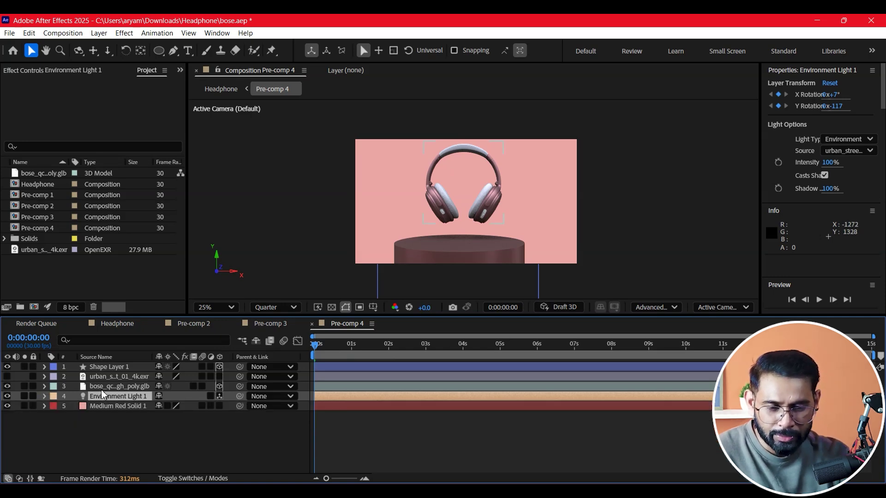
- Set the headphone layer's Z Rotation to 280° with a keyframe at 0s
{"action": "left_click", "coordinate": [105, 381]}
{"action": "left_click", "coordinate": [105, 386]}
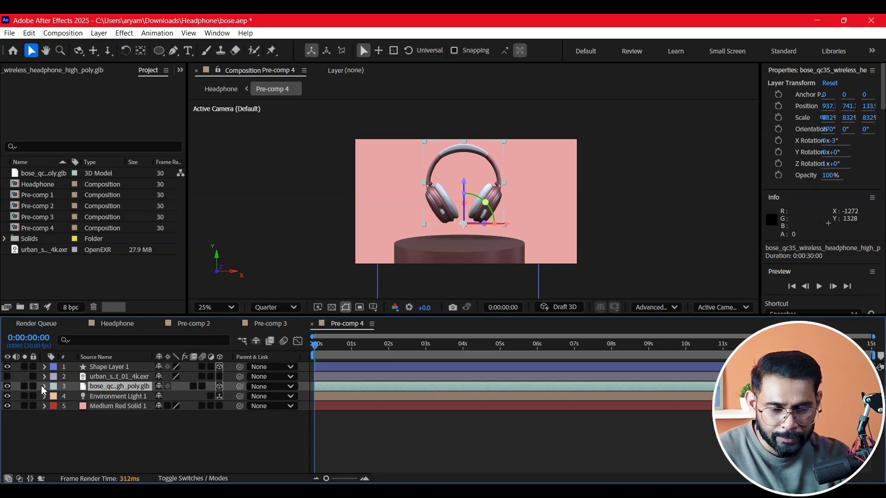
{"action": "left_click", "coordinate": [44, 386]}
{"action": "scroll", "coordinate": [68, 421], "scroll_direction": "up", "scroll_amount": 2}
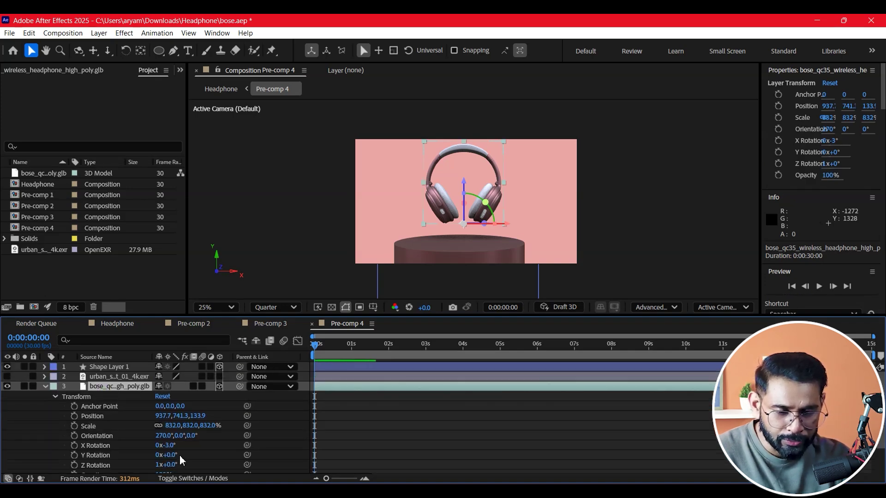
{"action": "left_click_drag", "start_coordinate": [170, 465], "coordinate": [133, 462]}
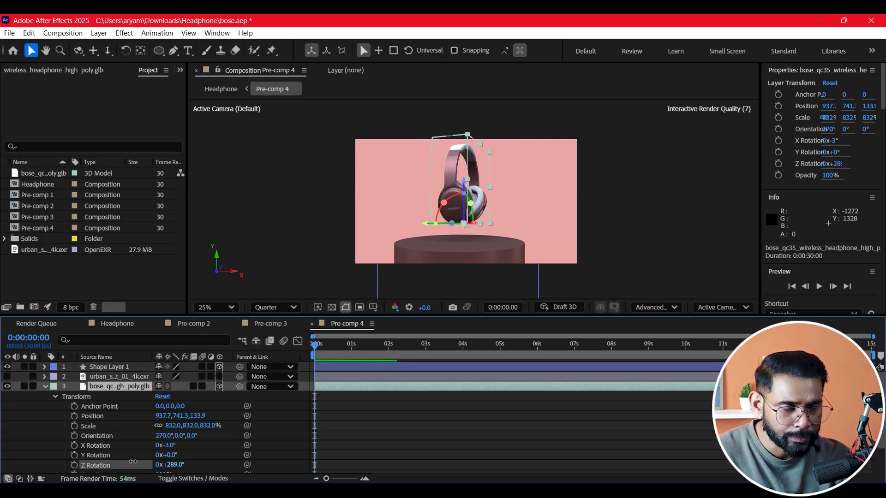
{"action": "left_click_drag", "start_coordinate": [133, 461], "coordinate": [119, 465]}
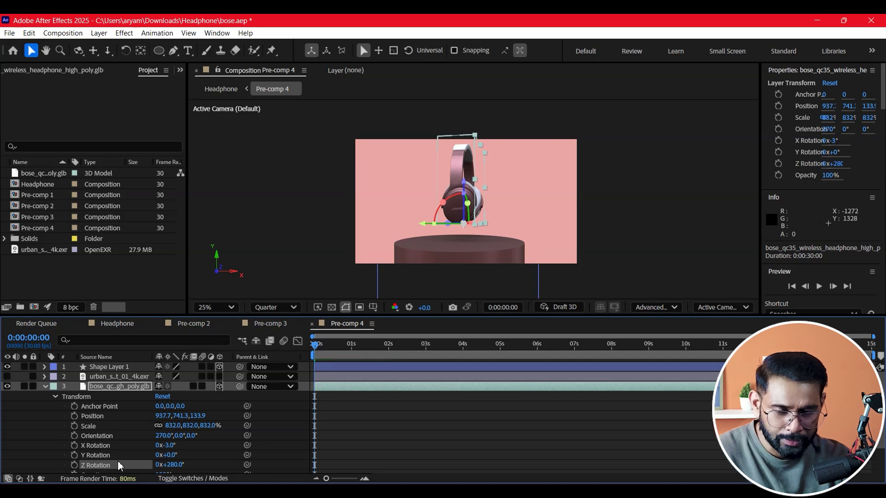
- Keyframe the headphone's Z Rotation at 346° at 3 seconds and preview the turn
{"action": "left_click_drag", "start_coordinate": [315, 351], "coordinate": [428, 358]}
{"action": "left_click_drag", "start_coordinate": [181, 465], "coordinate": [215, 465]}
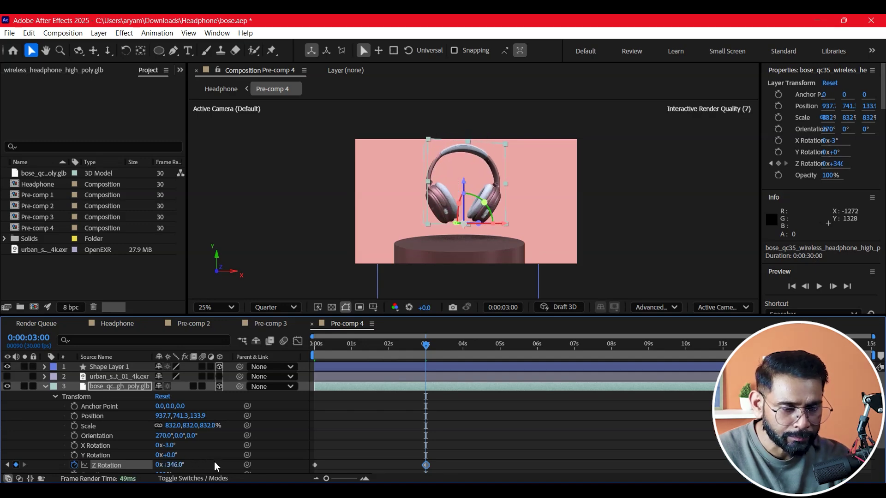
{"action": "key", "text": "Home"}
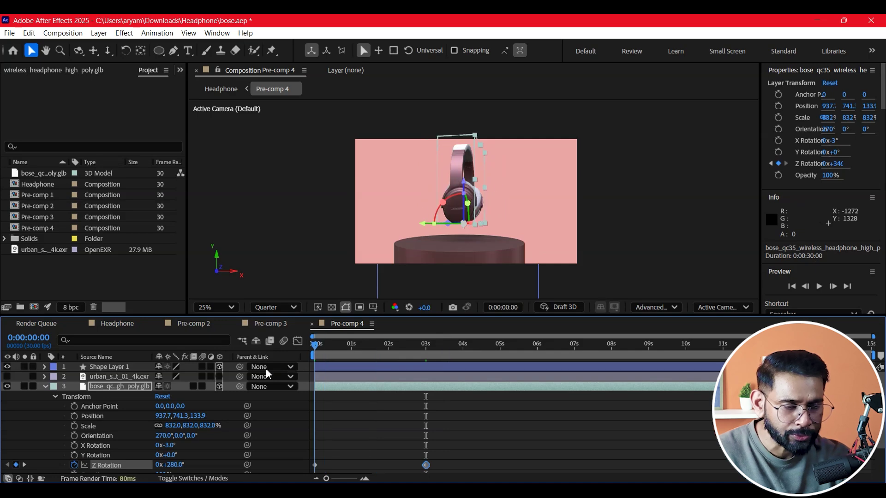
{"action": "left_click_drag", "start_coordinate": [351, 375], "coordinate": [427, 378]}
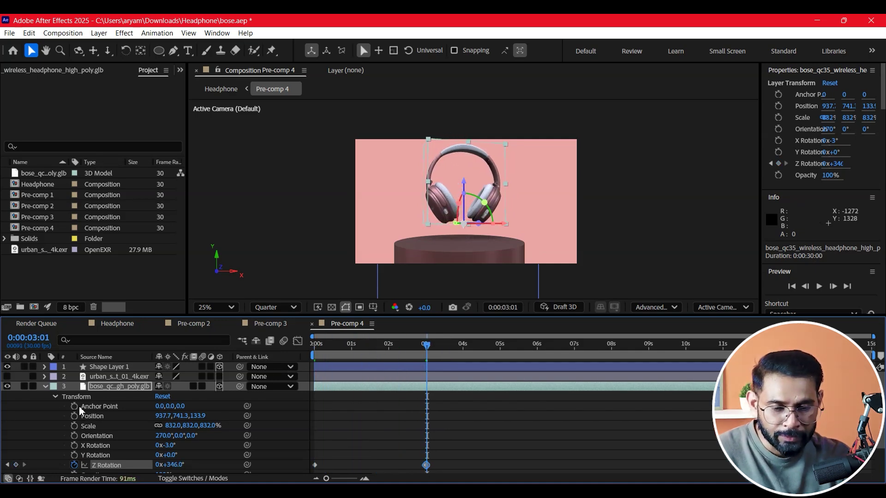
{"action": "left_click", "coordinate": [44, 386]}
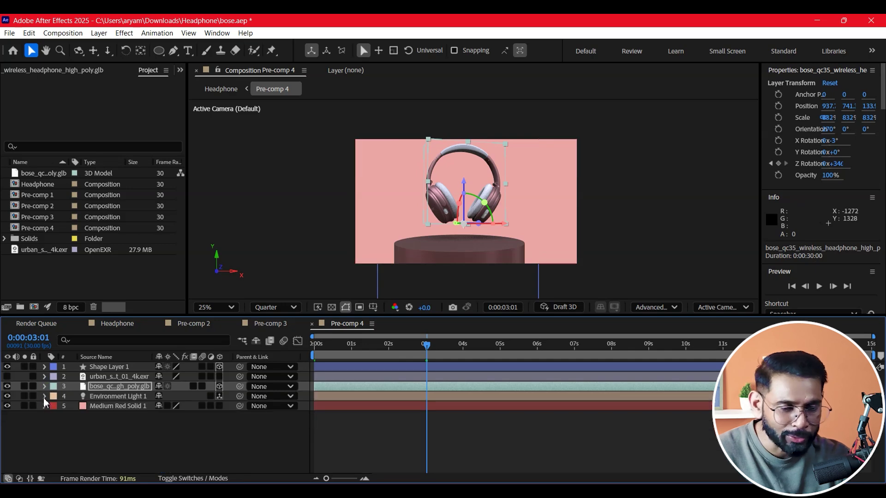
- Keyframe Environment Light 1's X Rotation to about 45° at 3 seconds and preview it
{"action": "left_click_drag", "start_coordinate": [171, 416], "coordinate": [199, 416]}
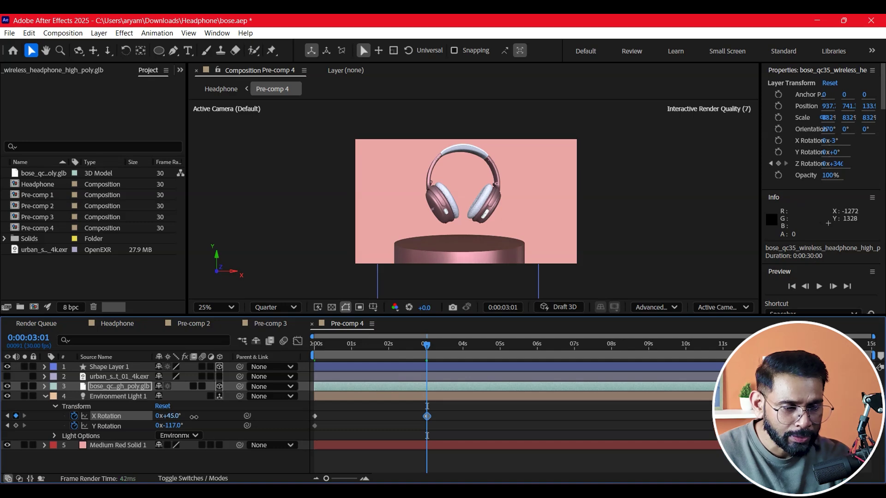
{"action": "left_click", "coordinate": [493, 416]}
{"action": "mouse_move", "coordinate": [382, 354]}
{"action": "left_mouse_down"}
{"action": "mouse_move", "coordinate": [369, 366]}
{"action": "mouse_move", "coordinate": [451, 367]}
{"action": "mouse_move", "coordinate": [318, 367]}
{"action": "left_mouse_up"}
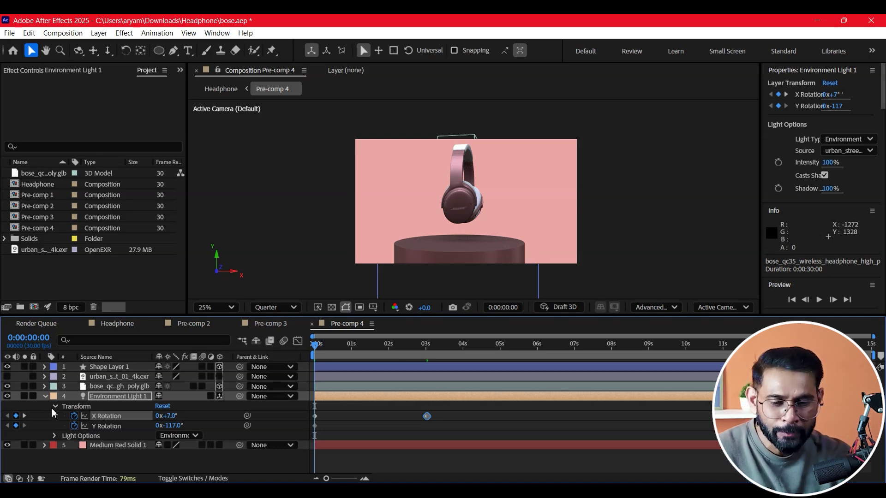
{"action": "left_click", "coordinate": [45, 396]}
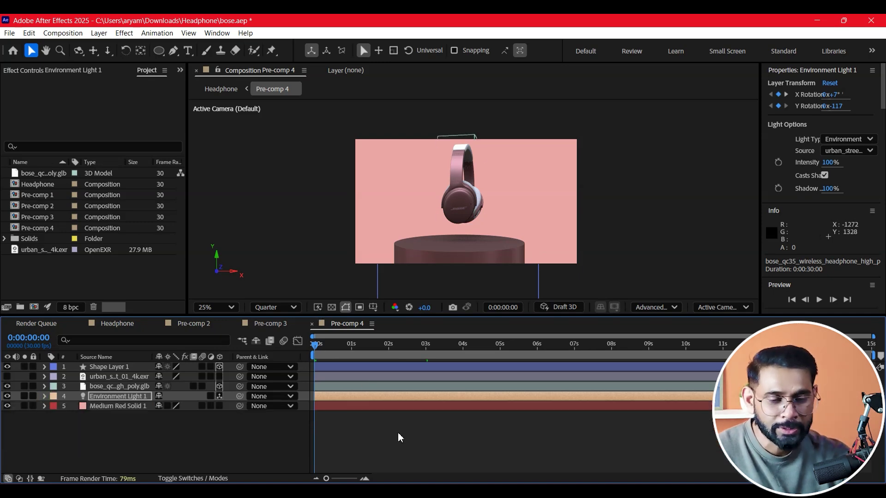